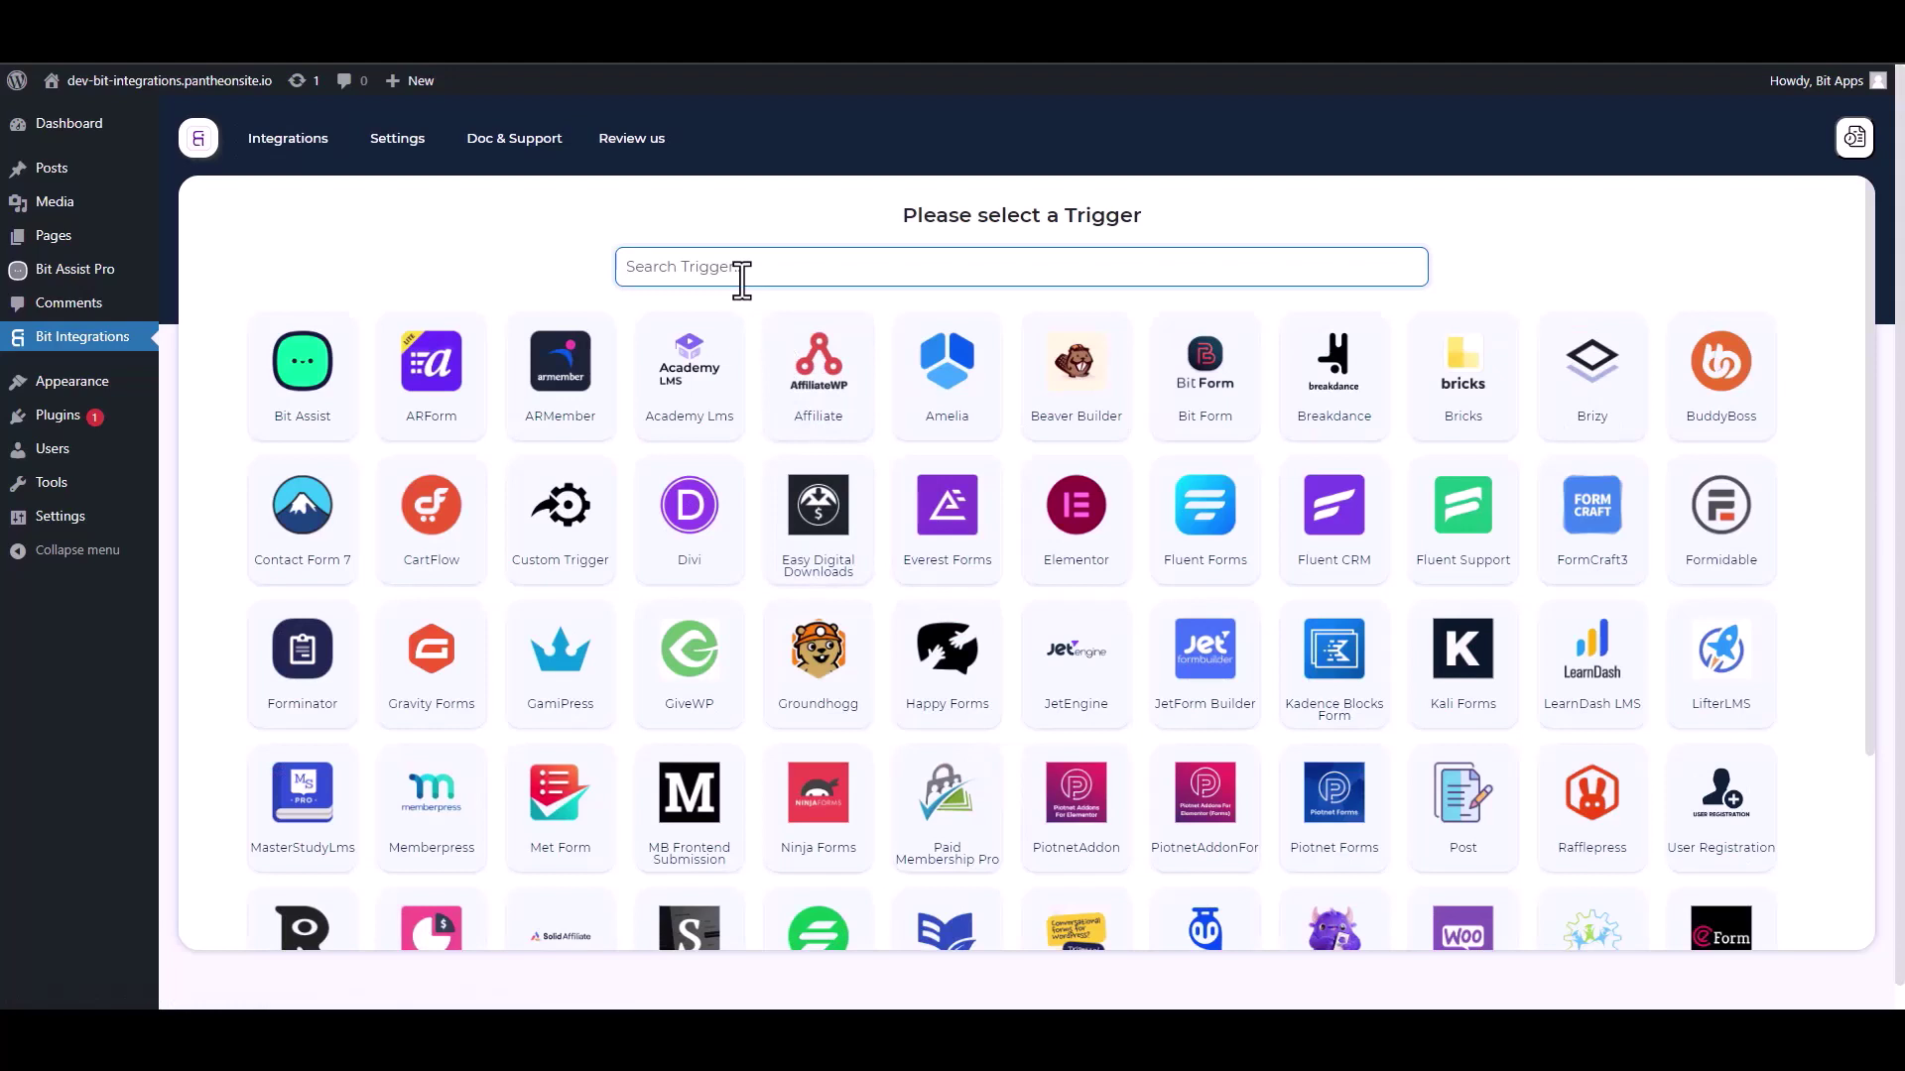
Step: Pick Bit Assist as the trigger, copy its webhook URL and start fetching its data
left_click(310, 399)
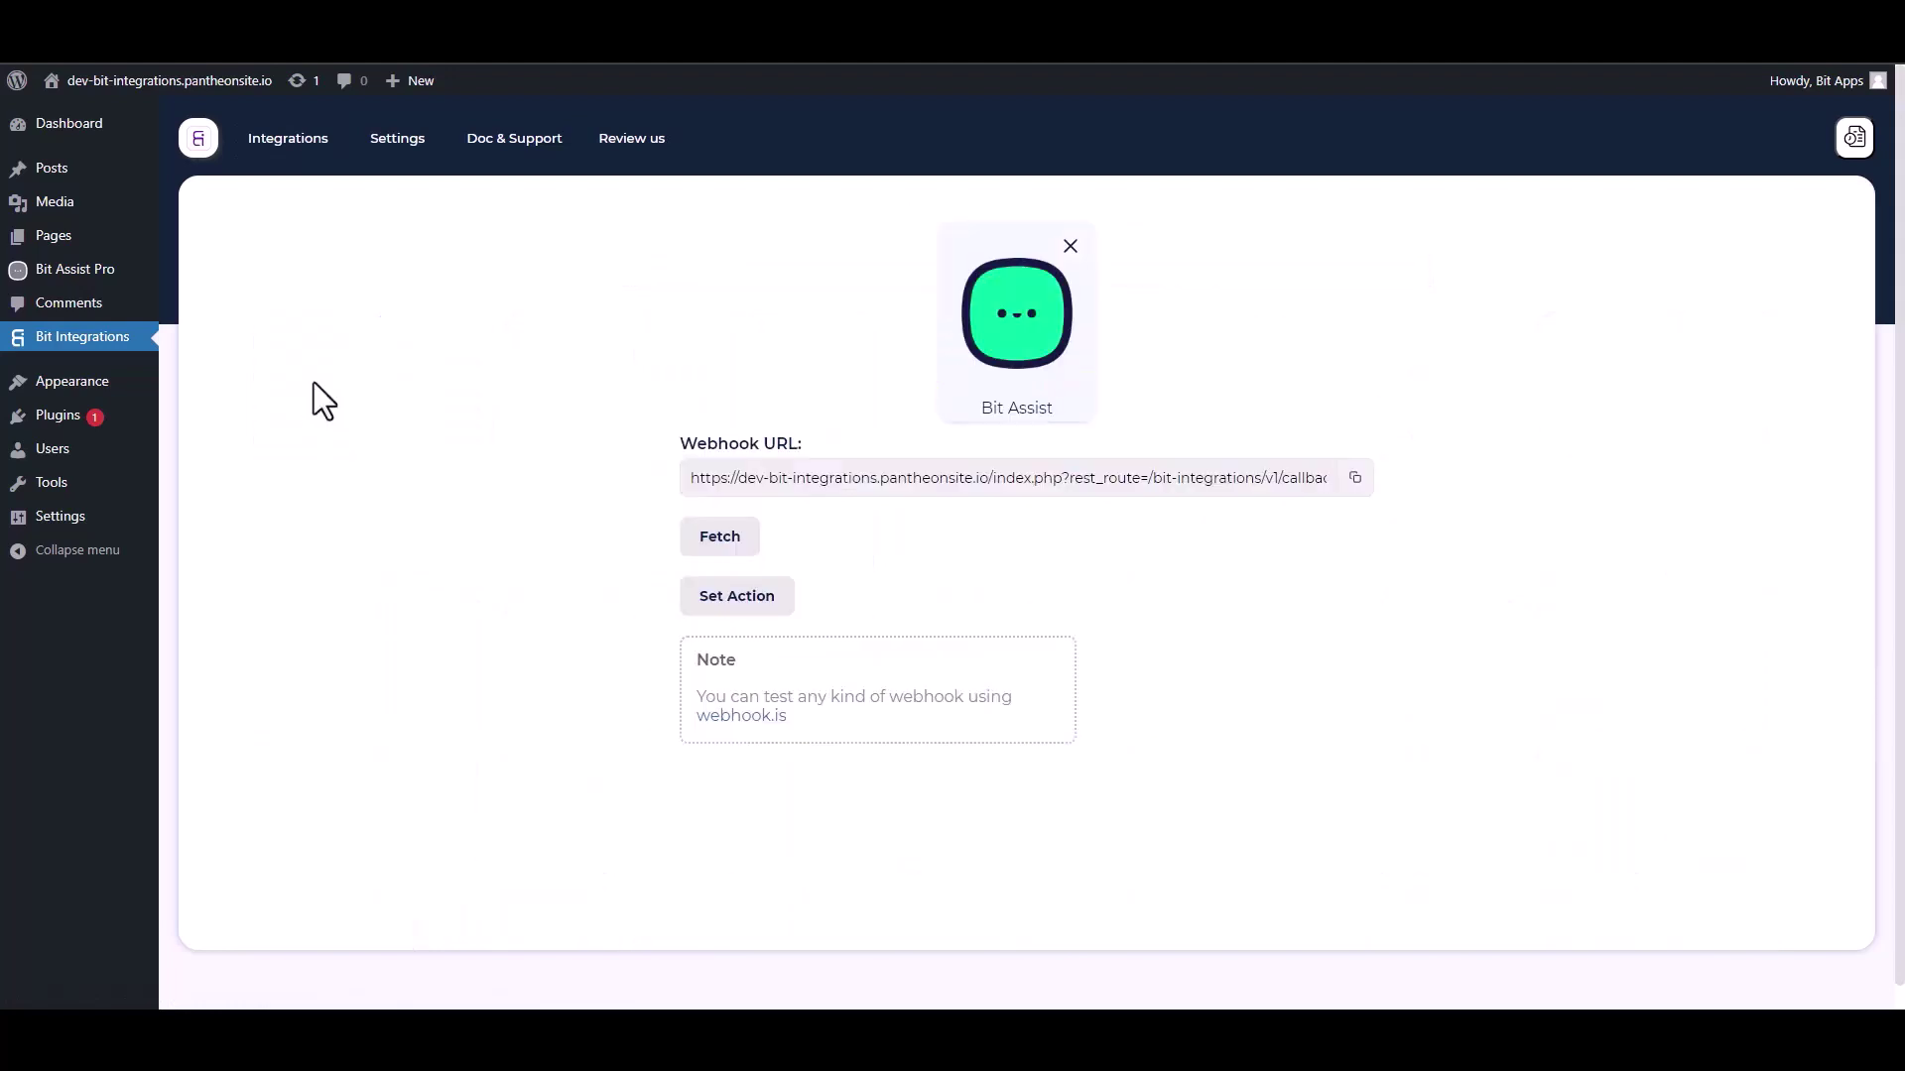
left_click(1358, 479)
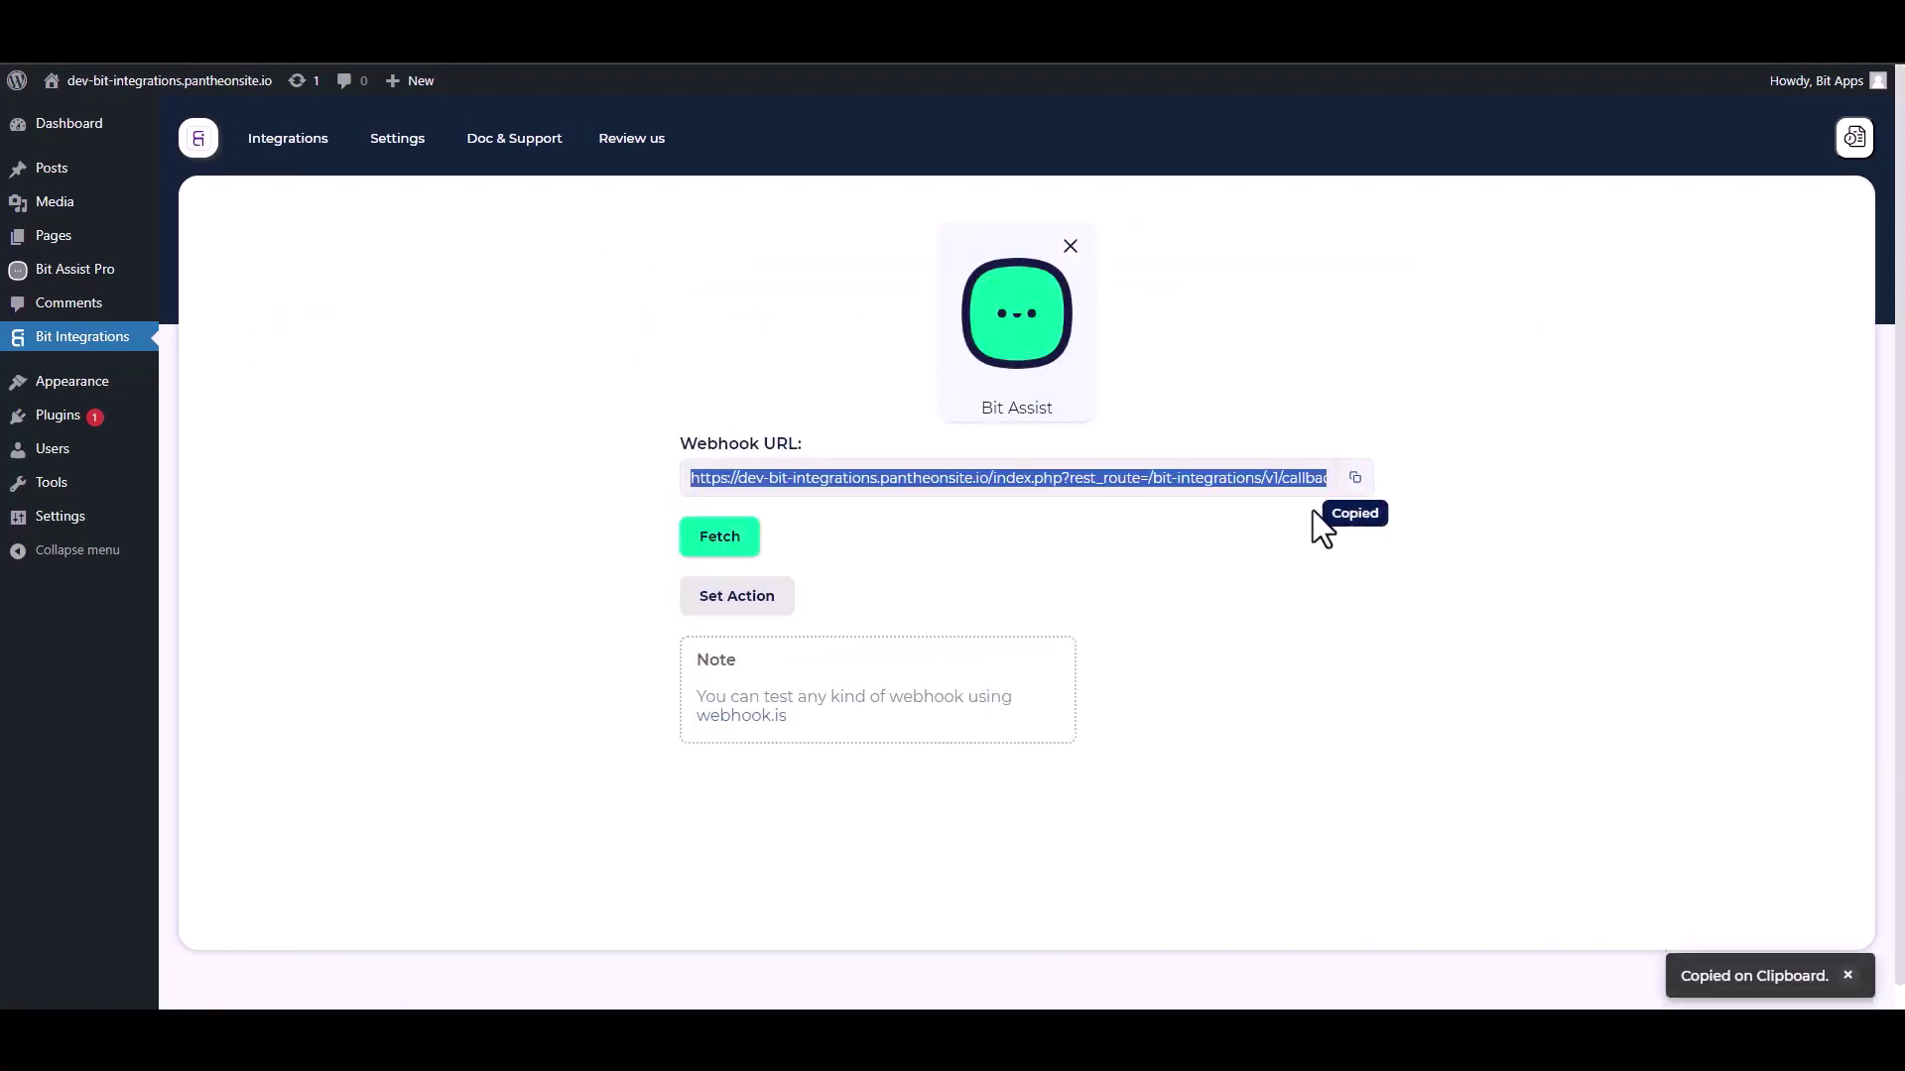
left_click(739, 556)
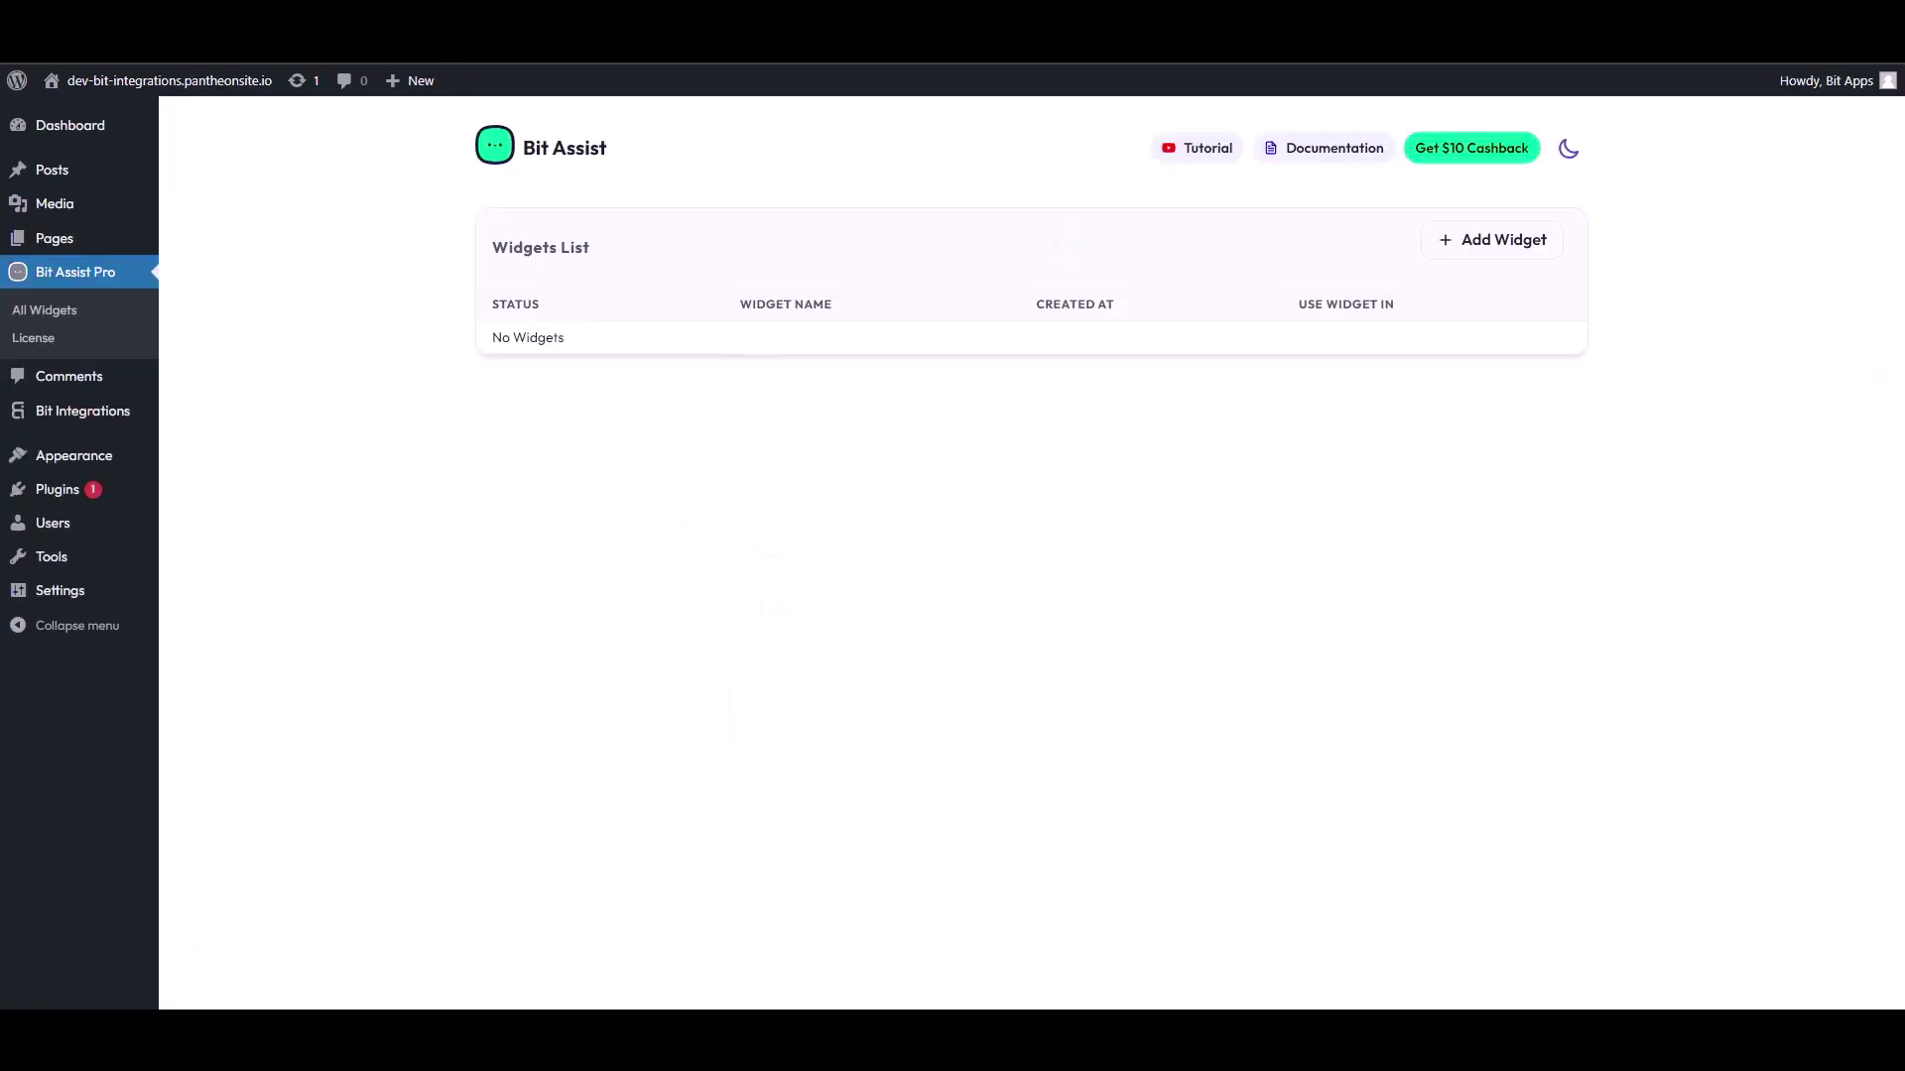
Step: Create a new widget named 'Bit Integrations'
left_click(1506, 251)
triple_click(797, 570)
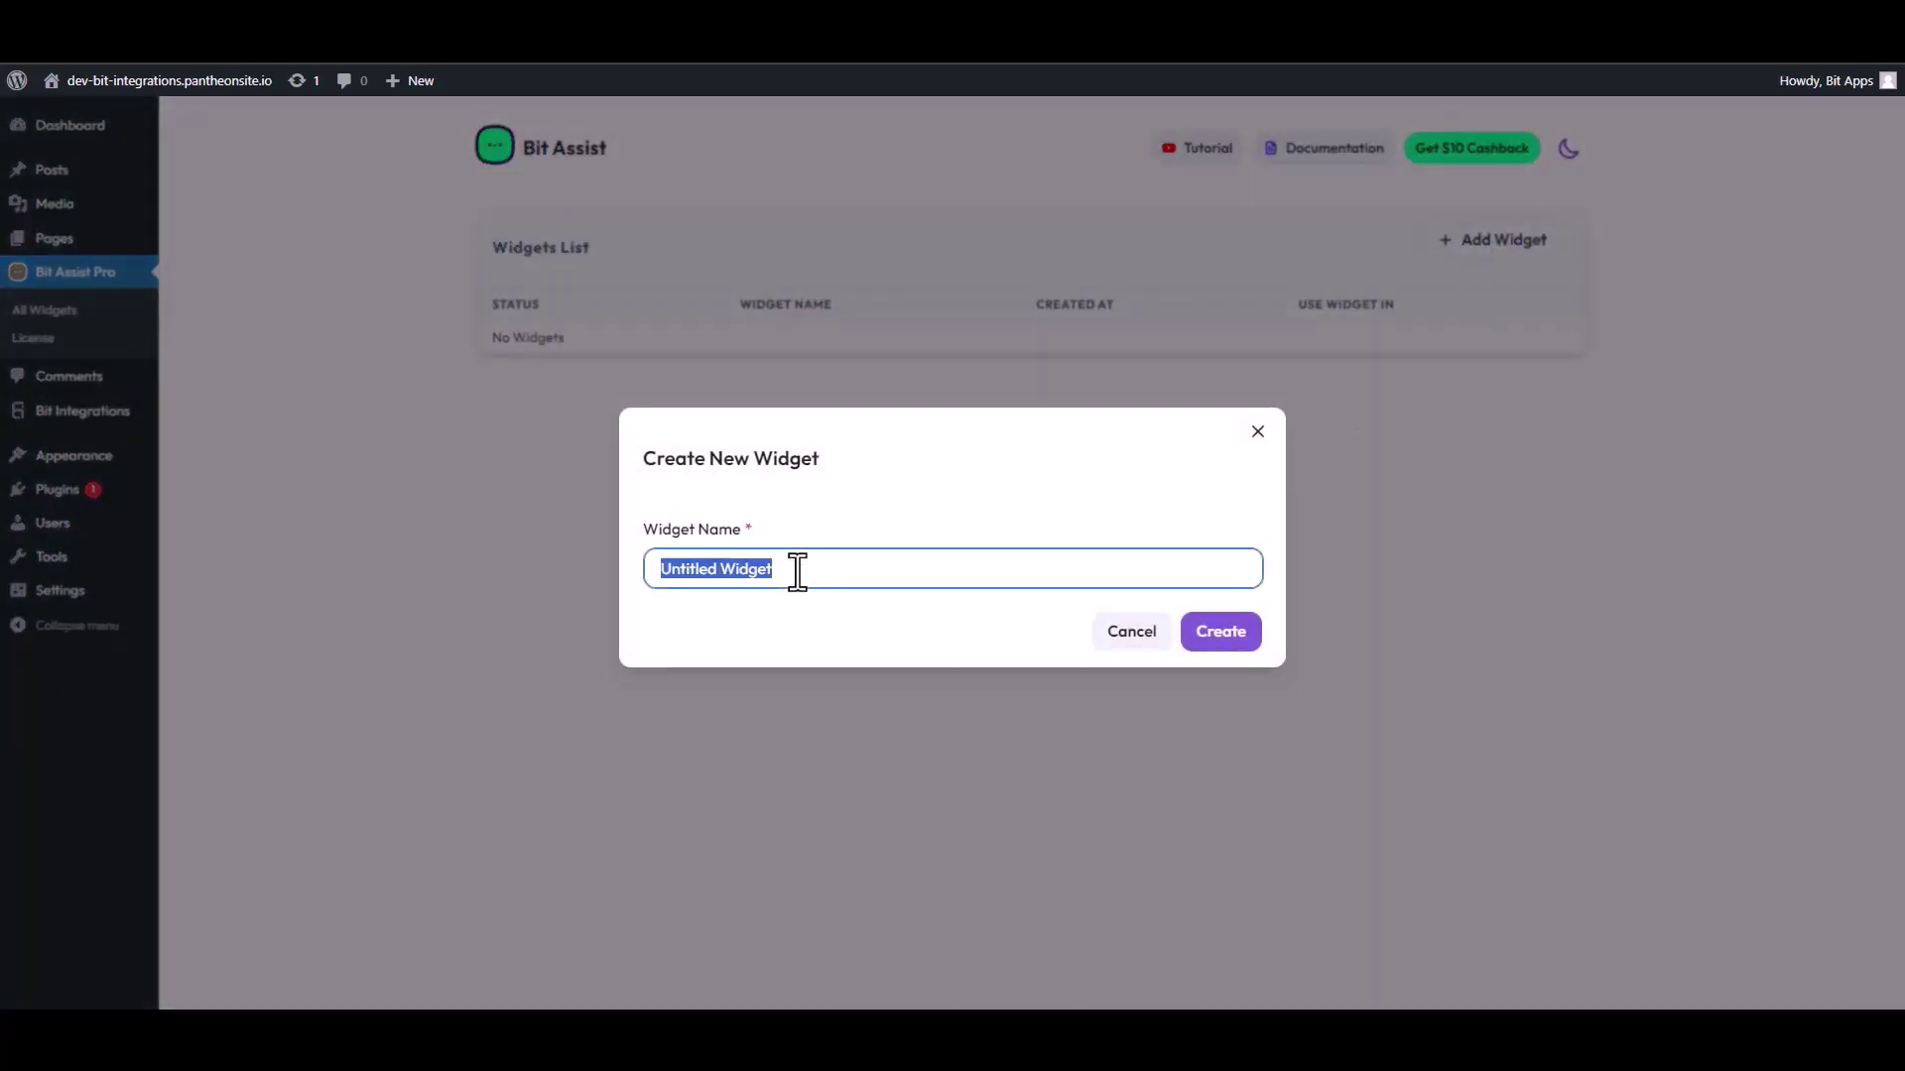
type("Bit Integrations")
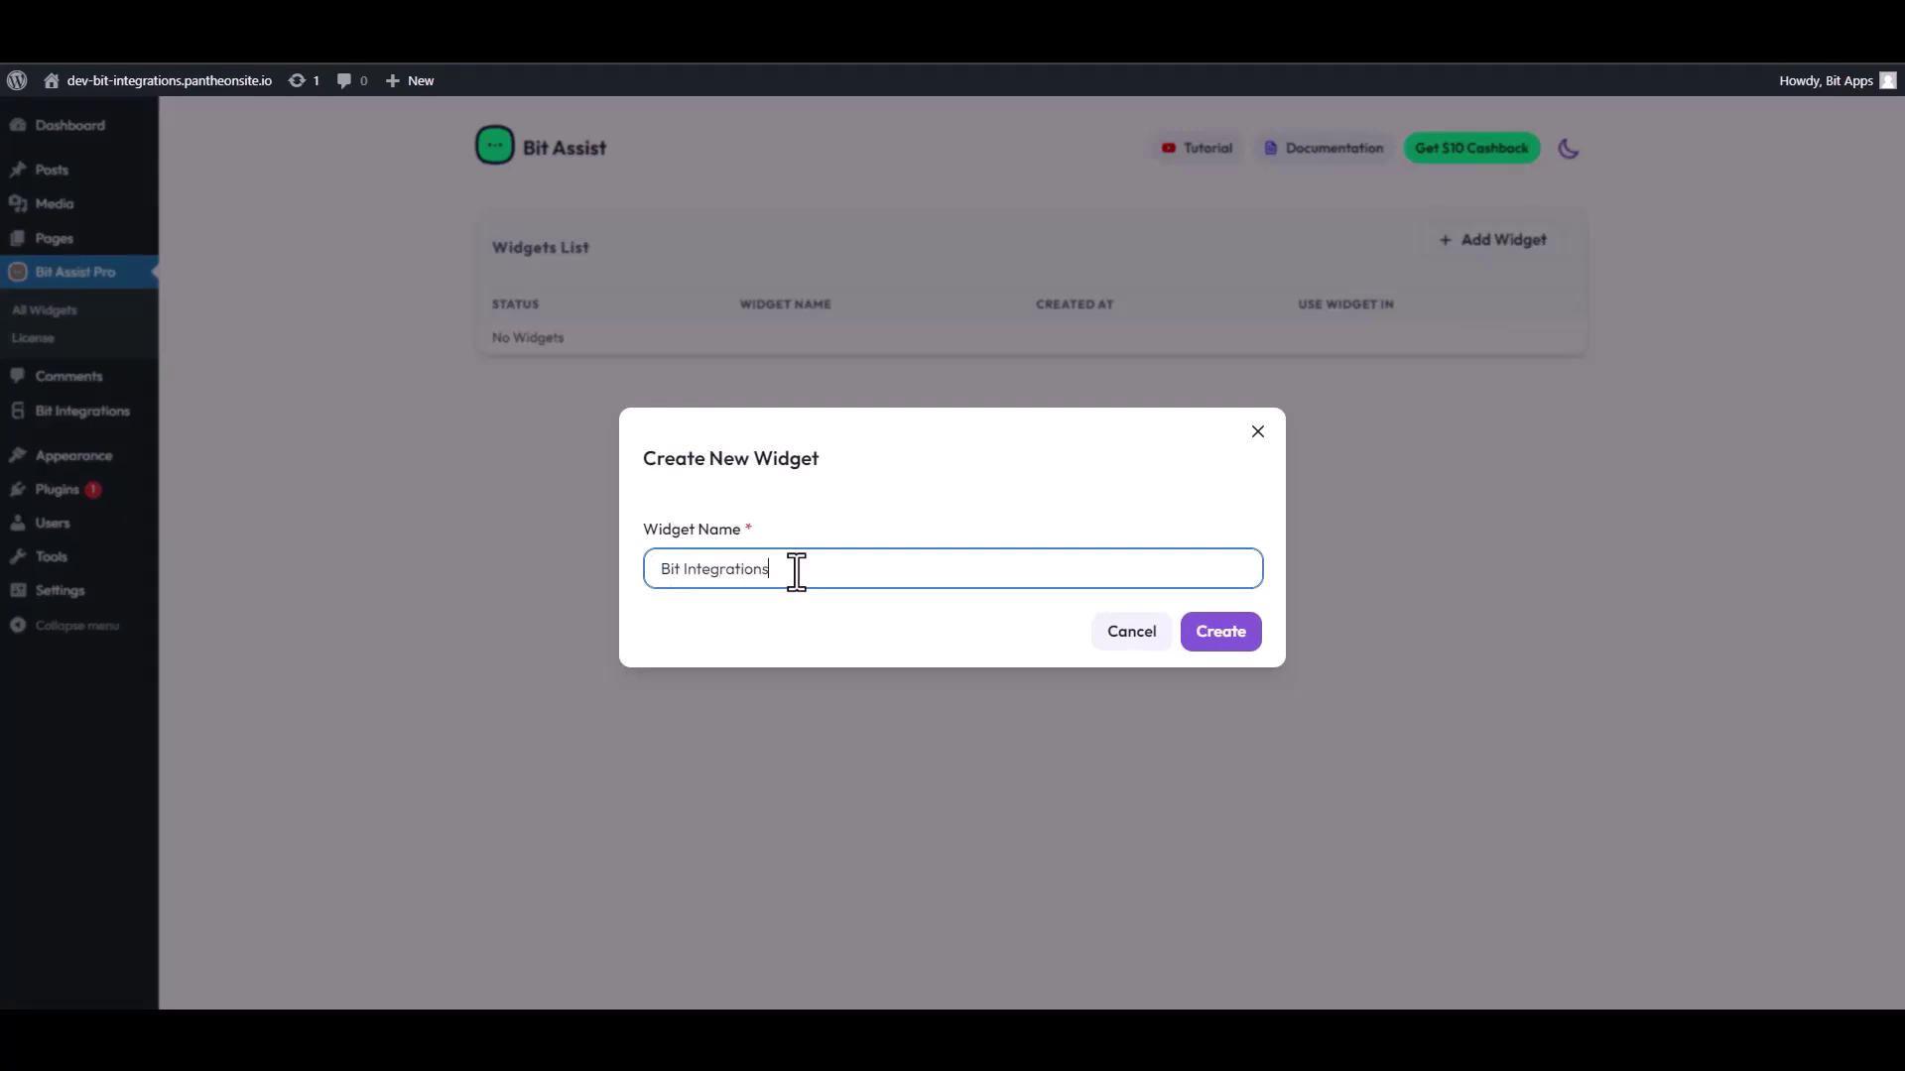
left_click(1235, 638)
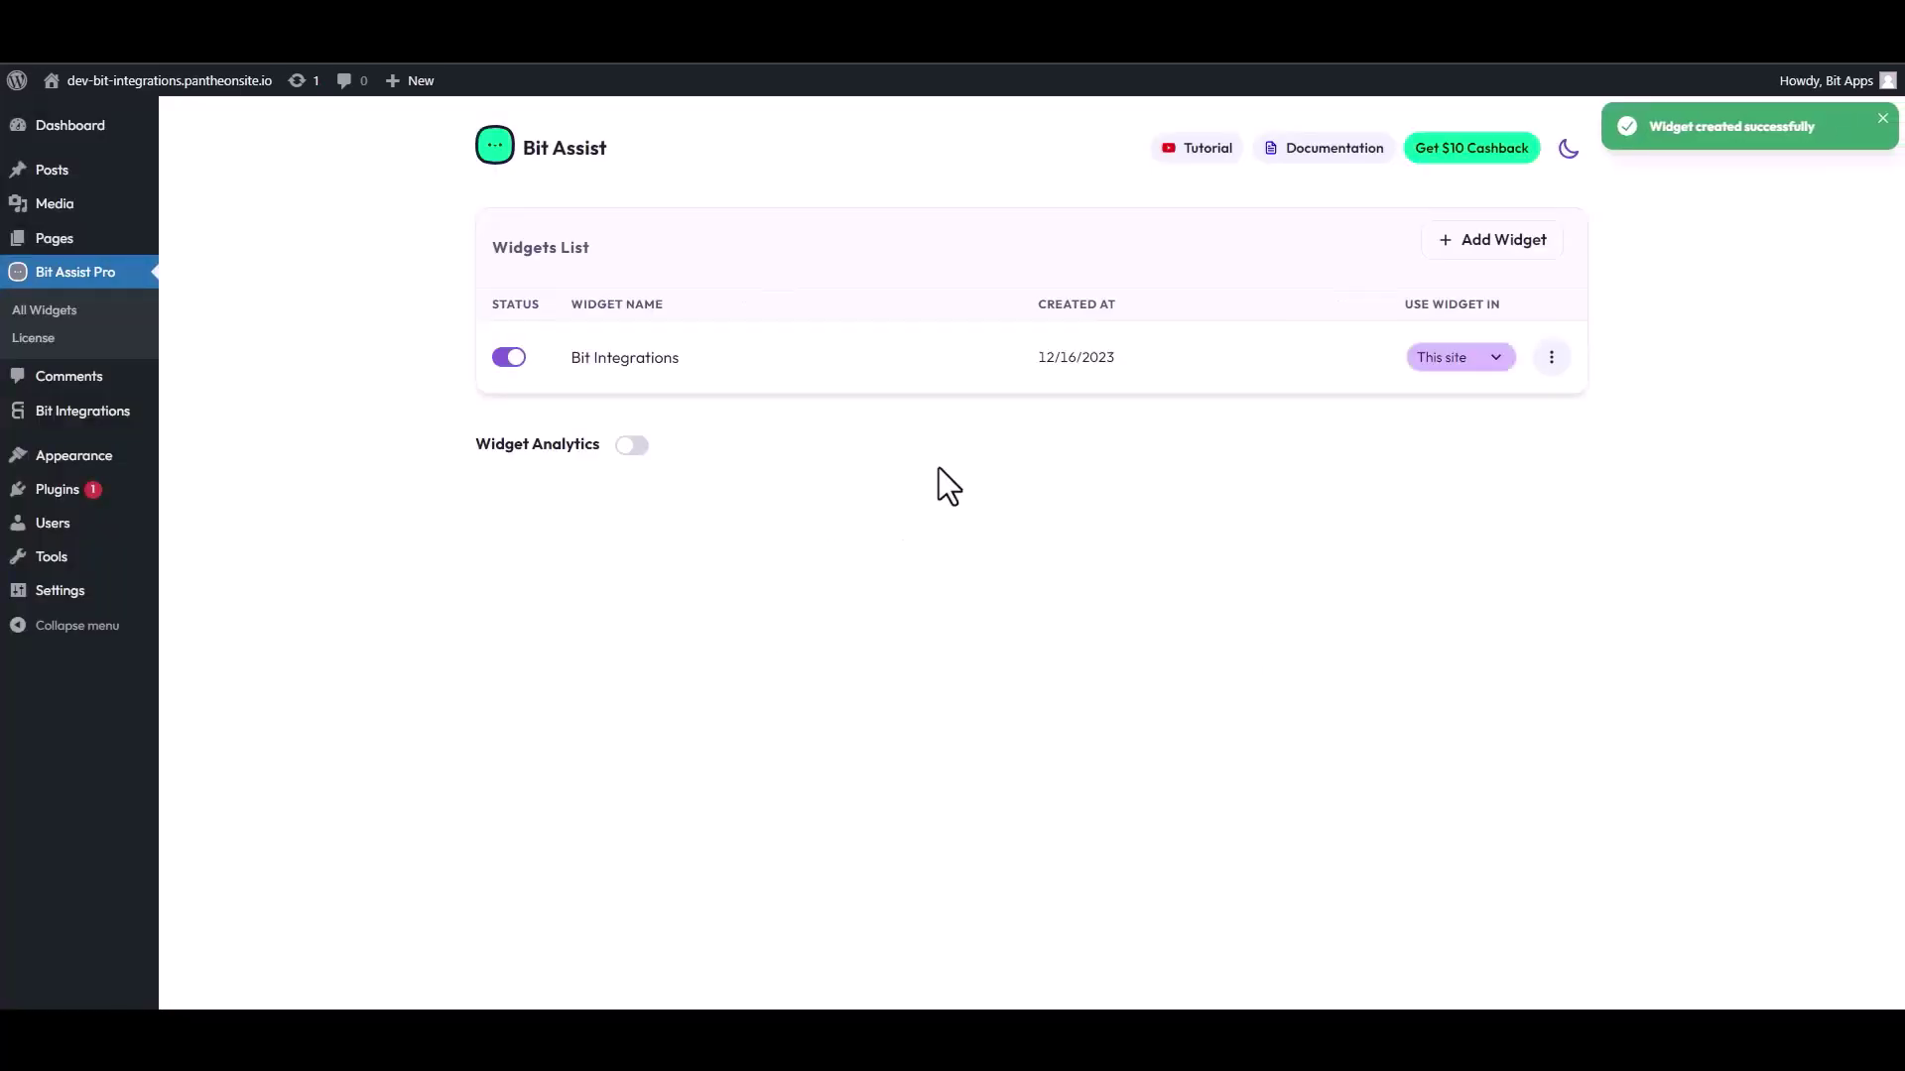
Step: Edit the Bit Integrations widget and start adding a channel to it
left_click(1551, 357)
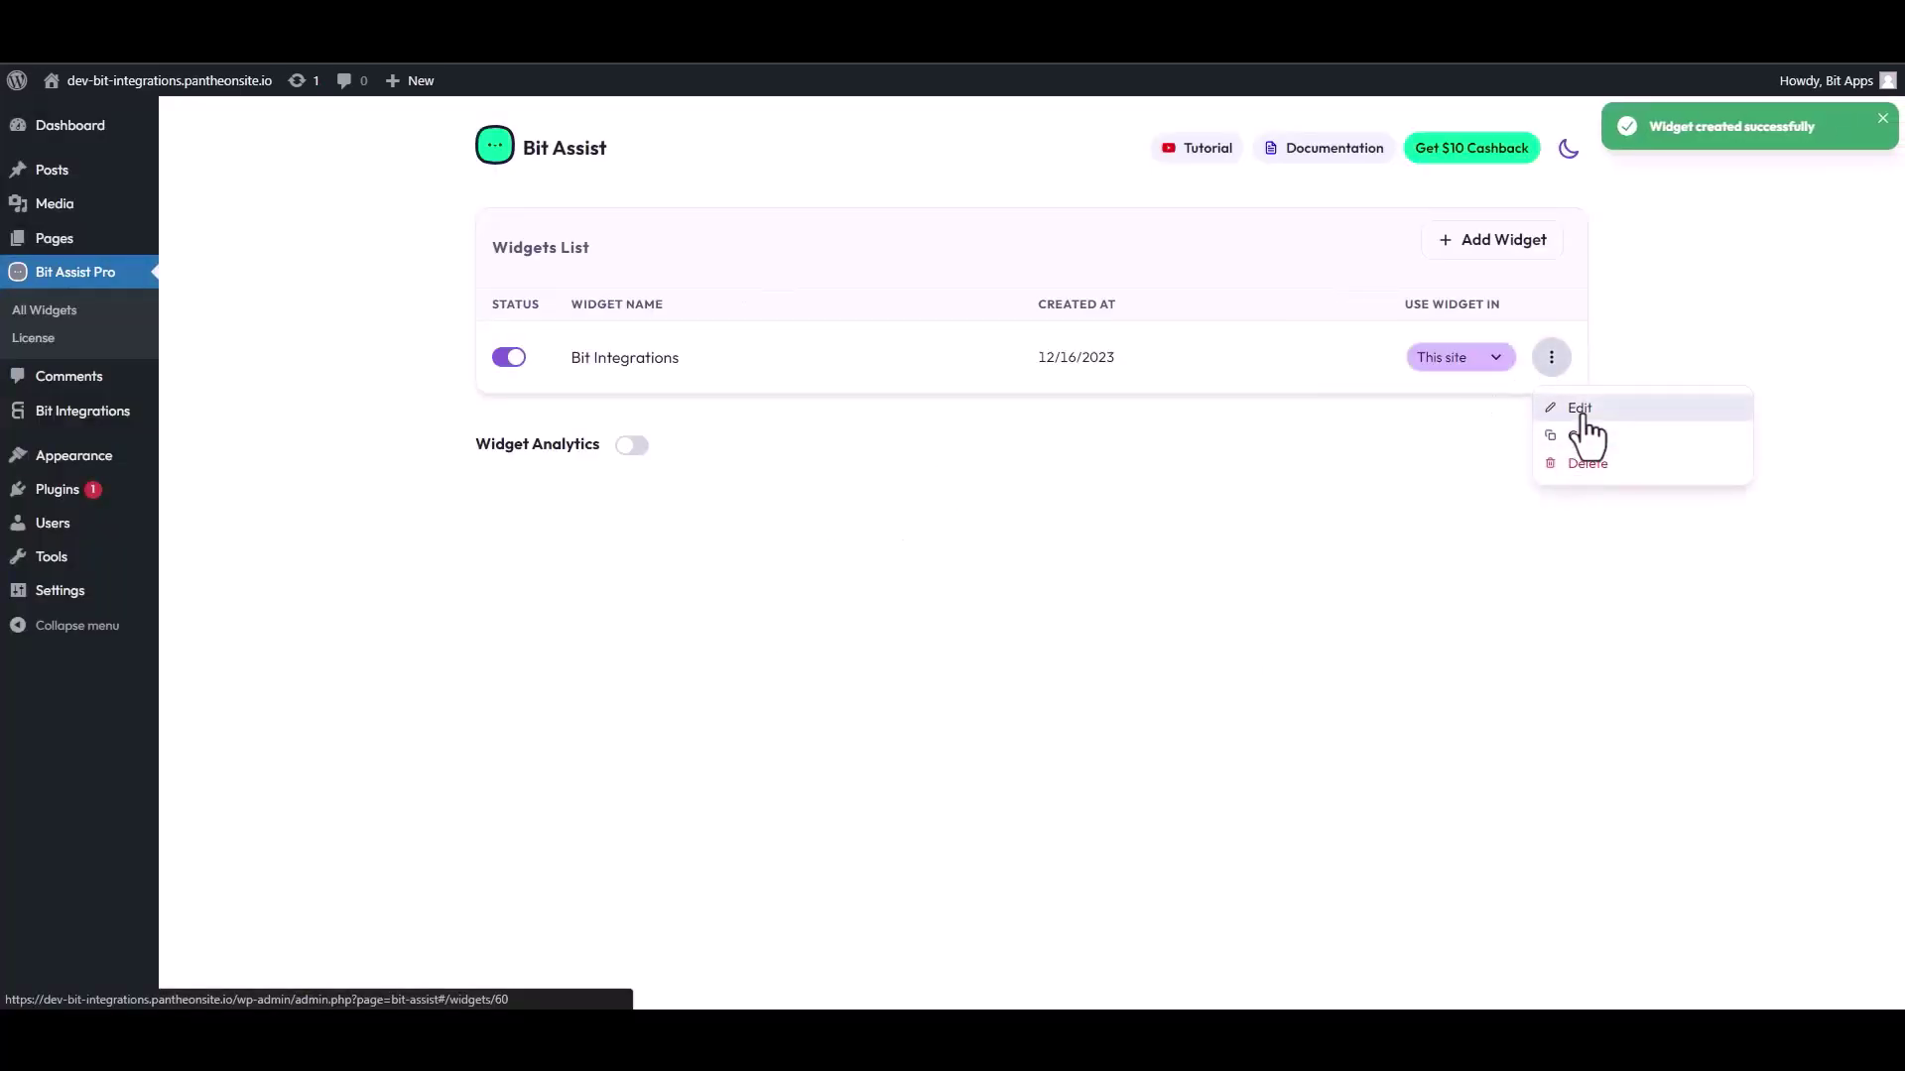
left_click(1578, 409)
left_click(593, 320)
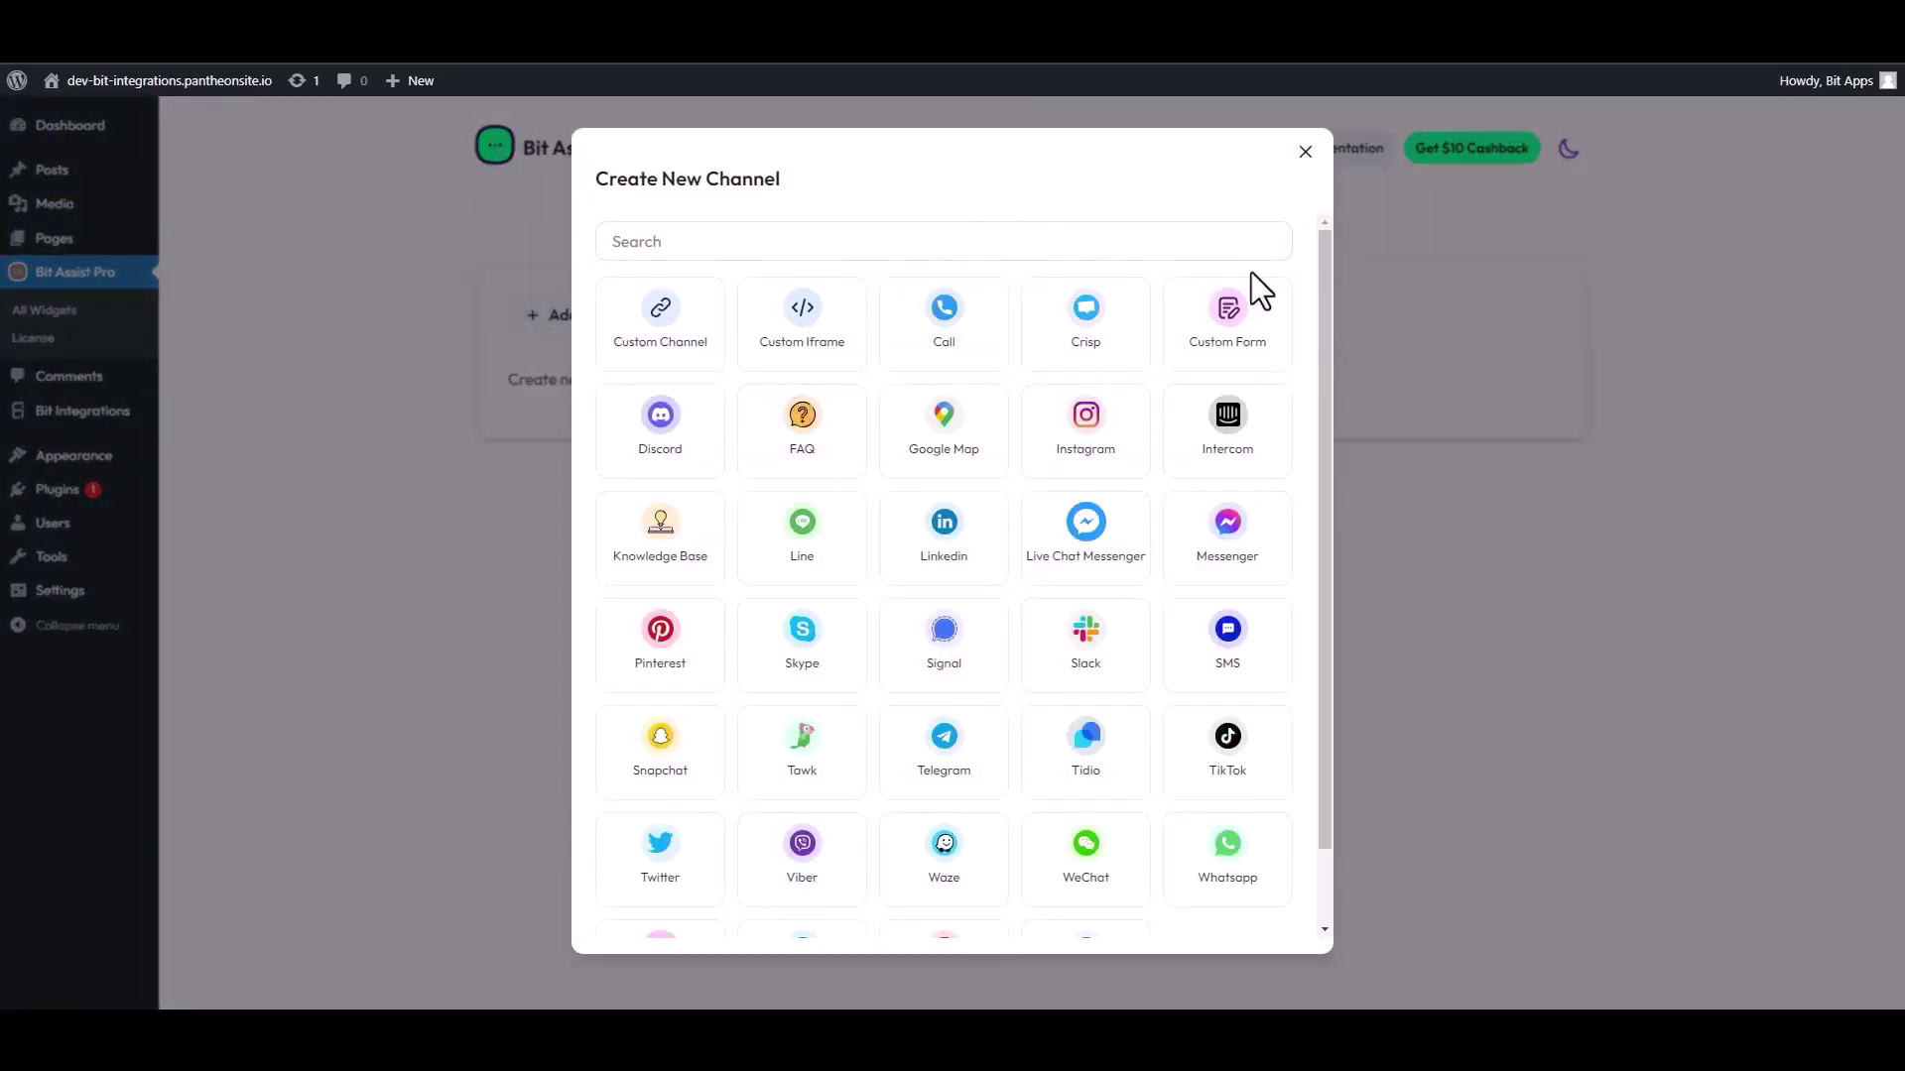
Step: Add a Custom Form channel and give the form a new title
left_click(1244, 335)
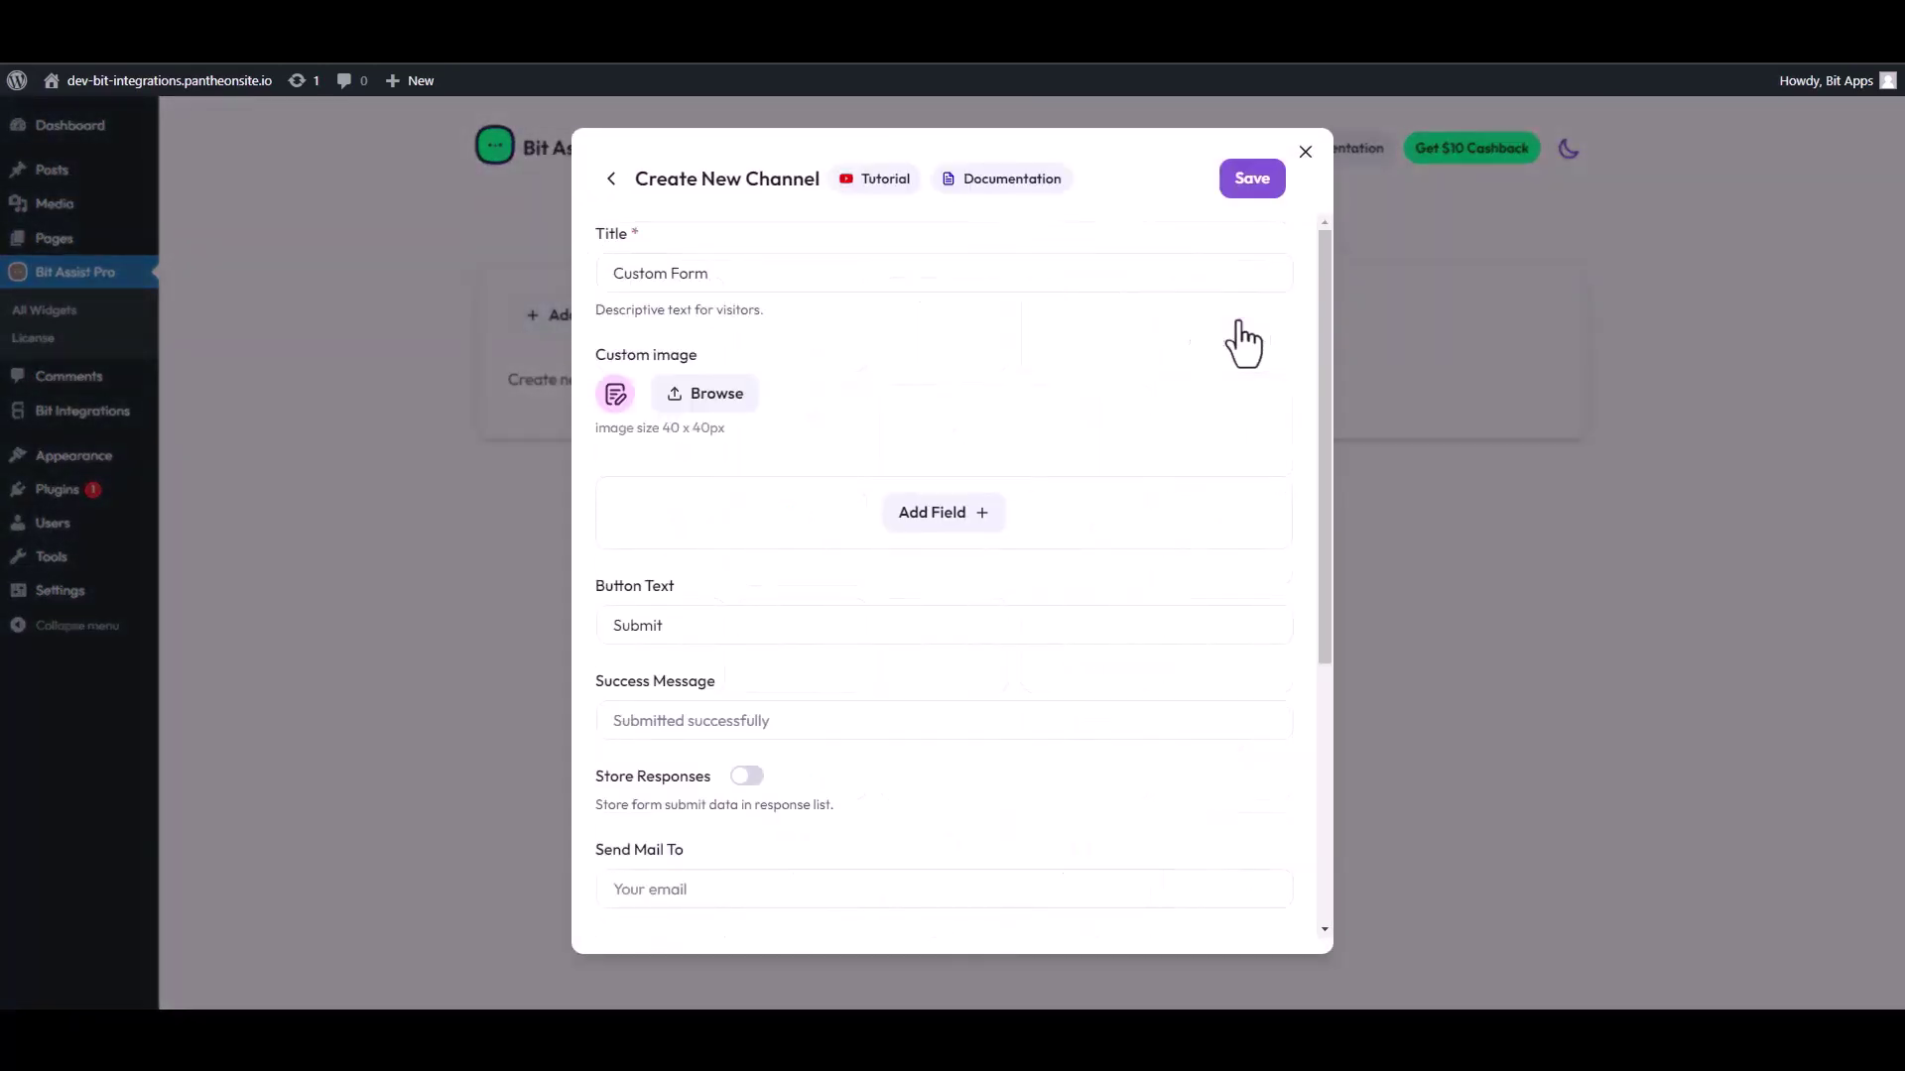
triple_click(713, 288)
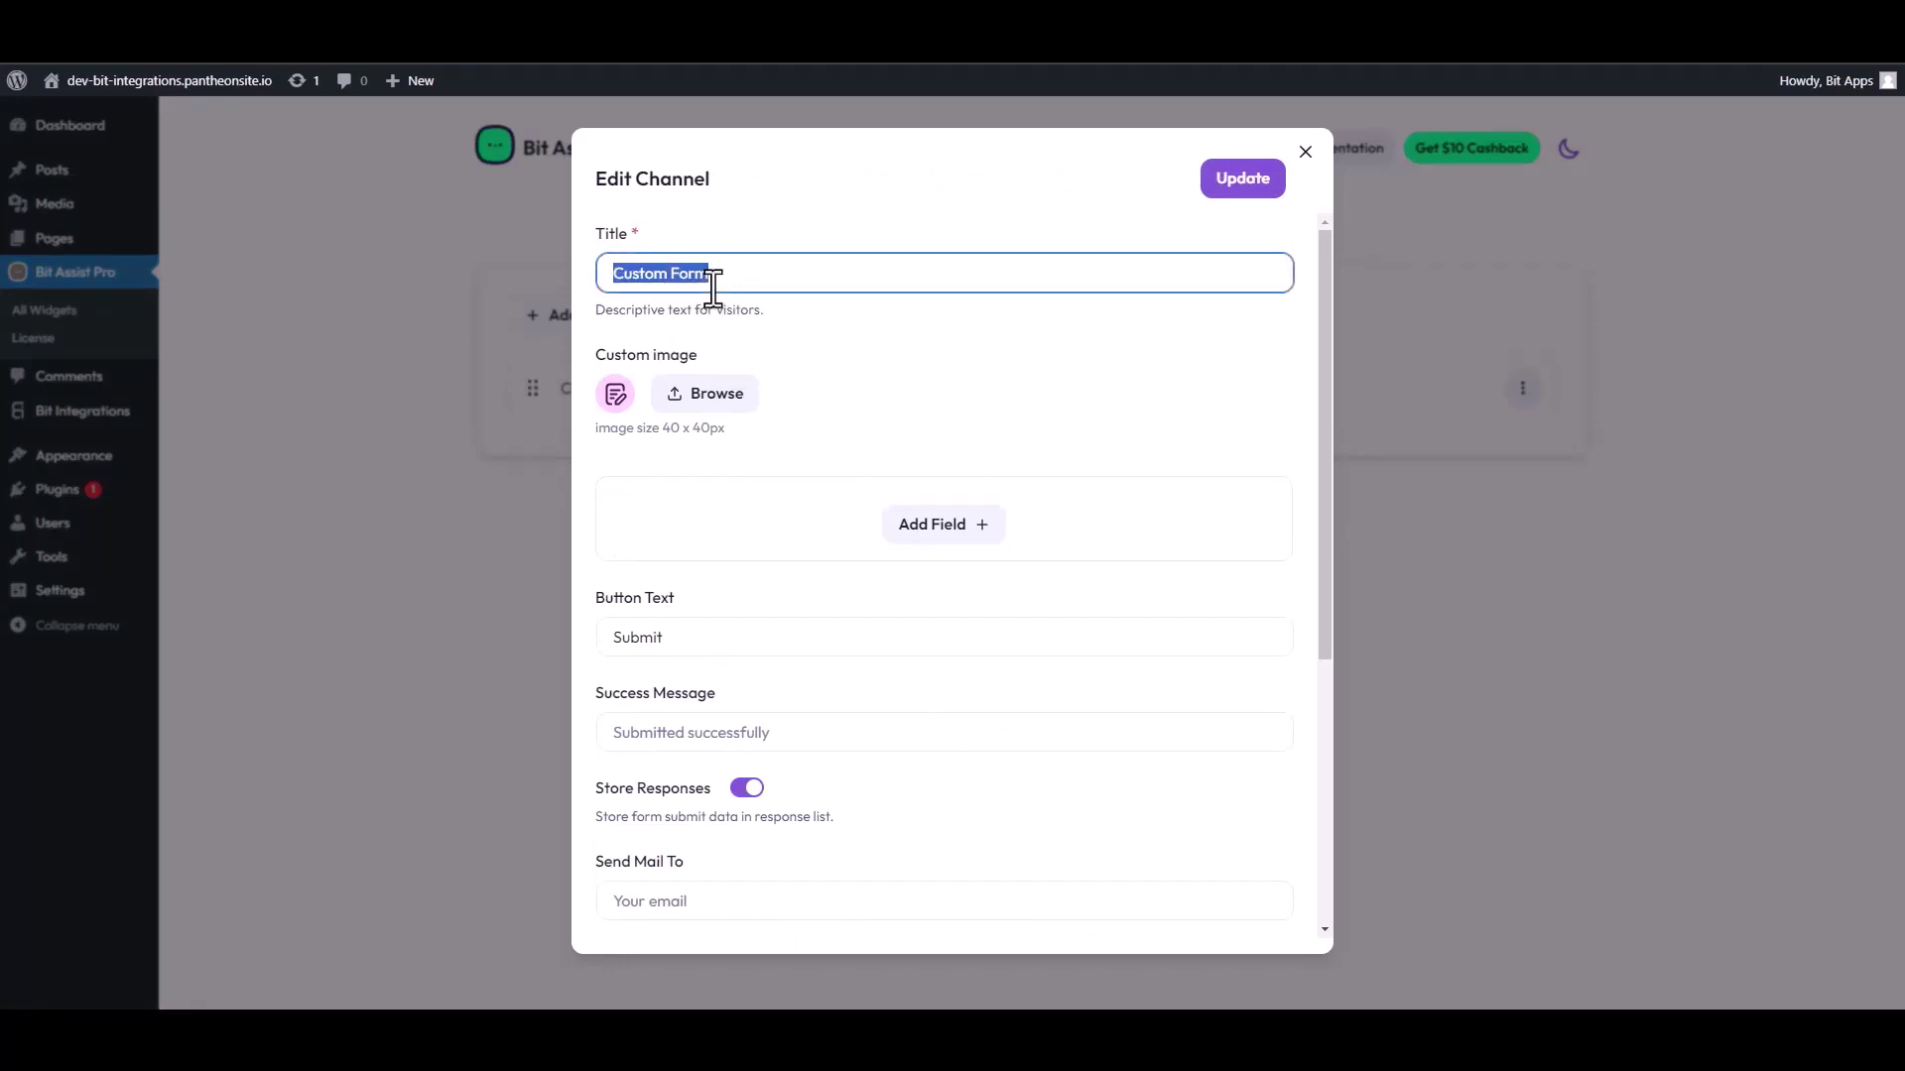
type("Co")
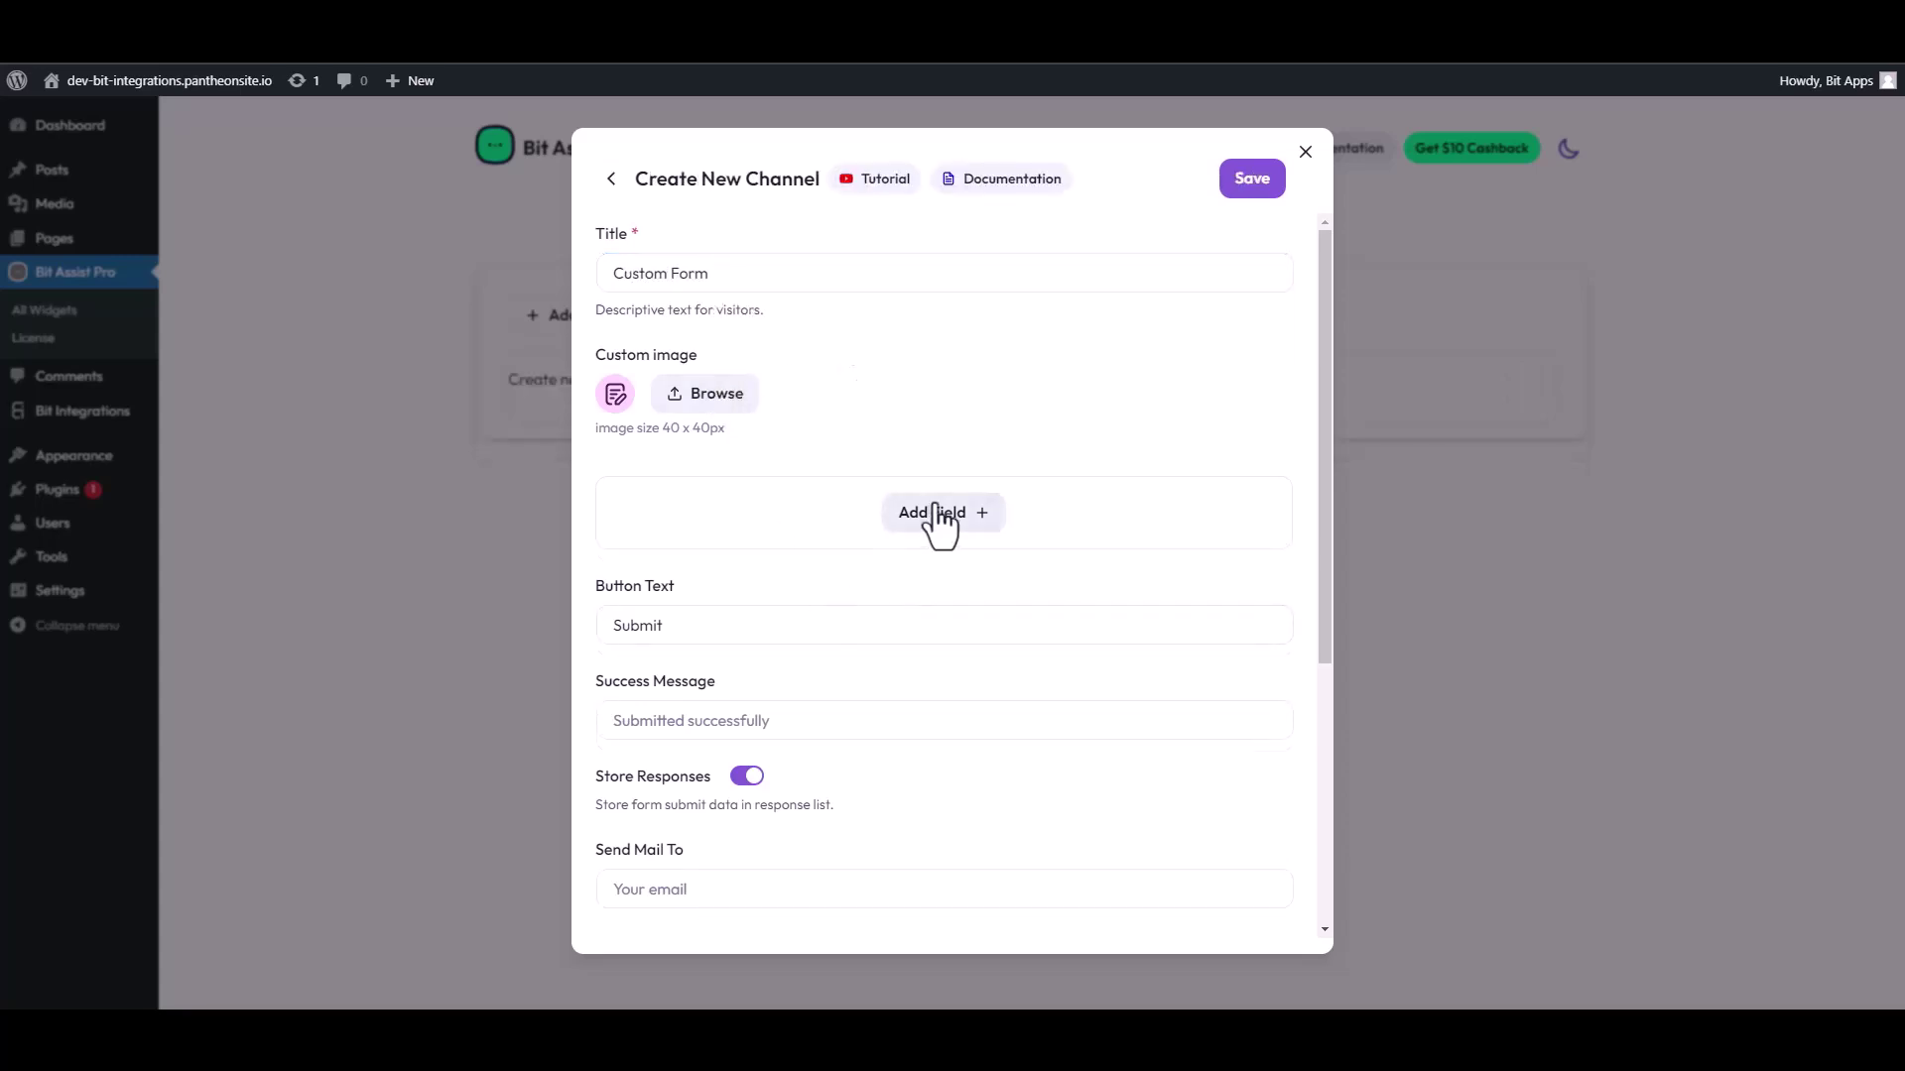
Step: Add Text, Text, Email and Number fields to the form
left_click(937, 516)
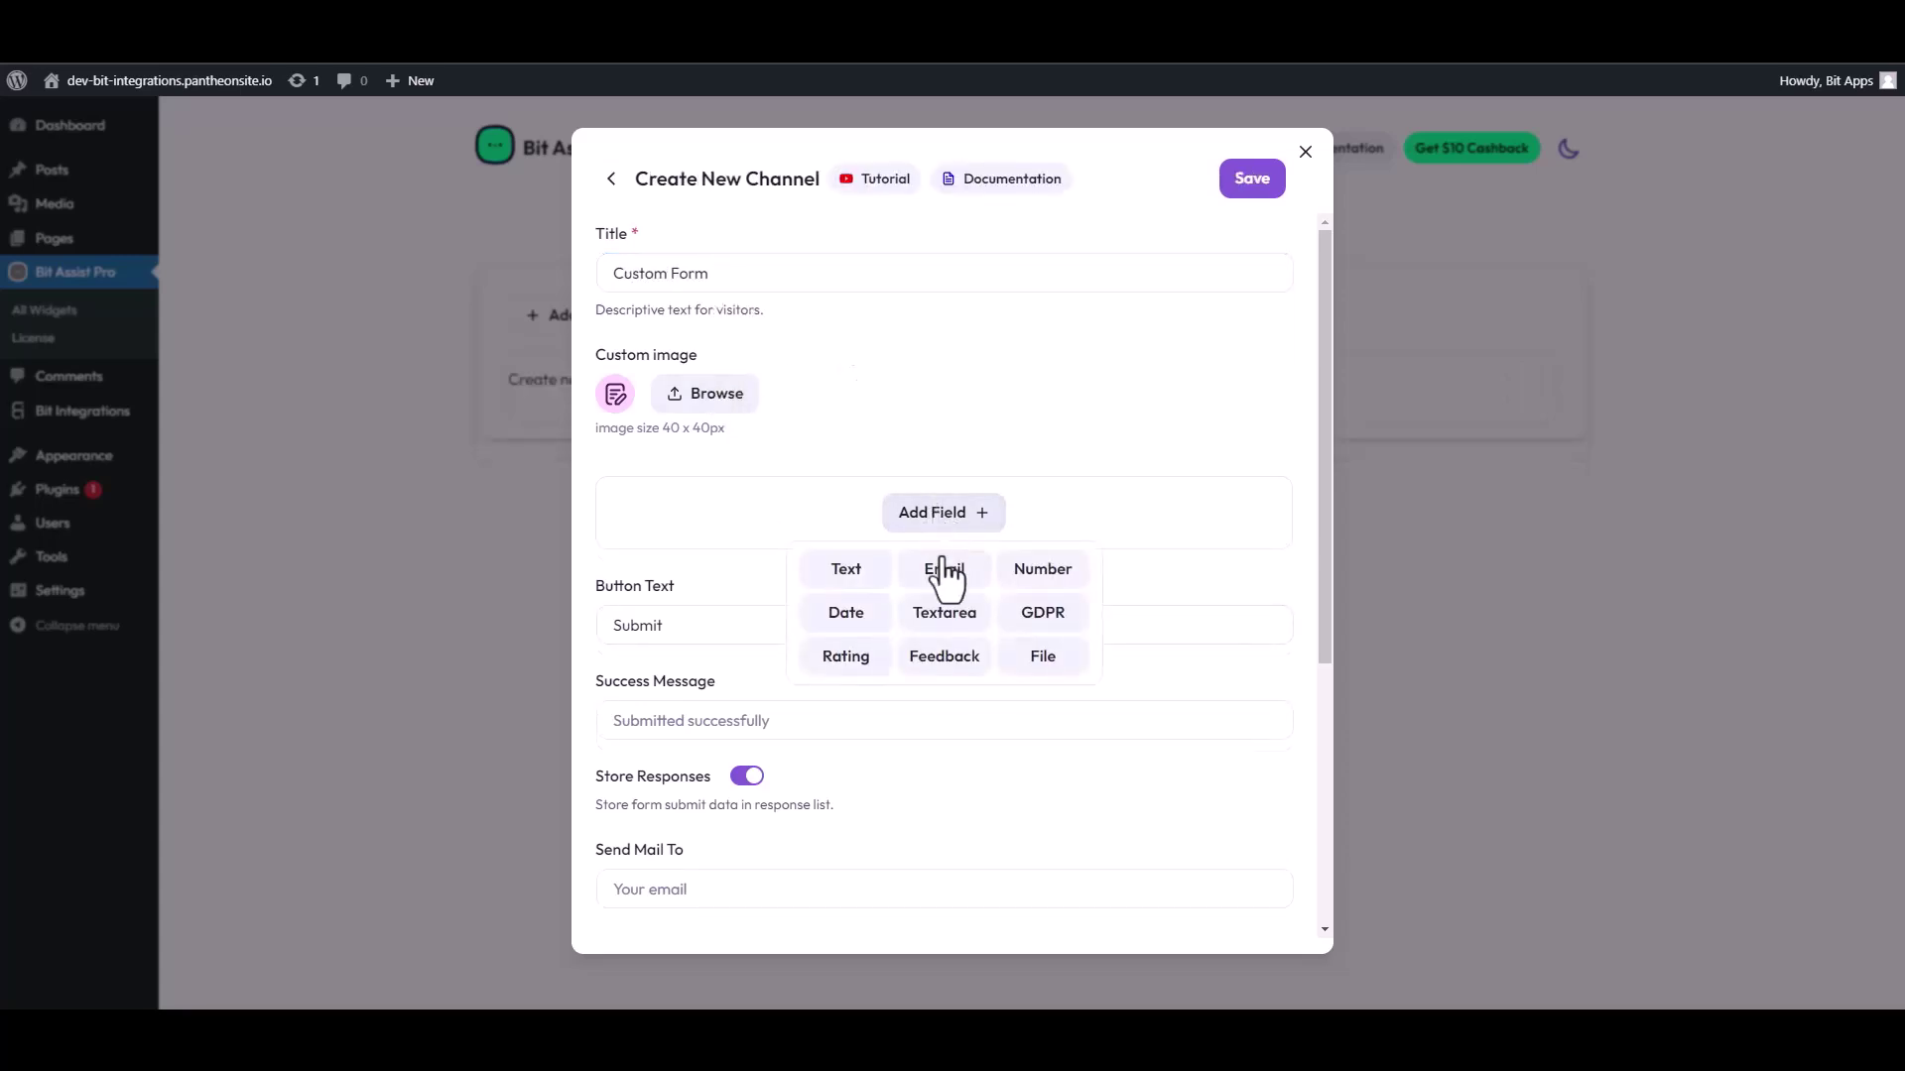
left_click(842, 566)
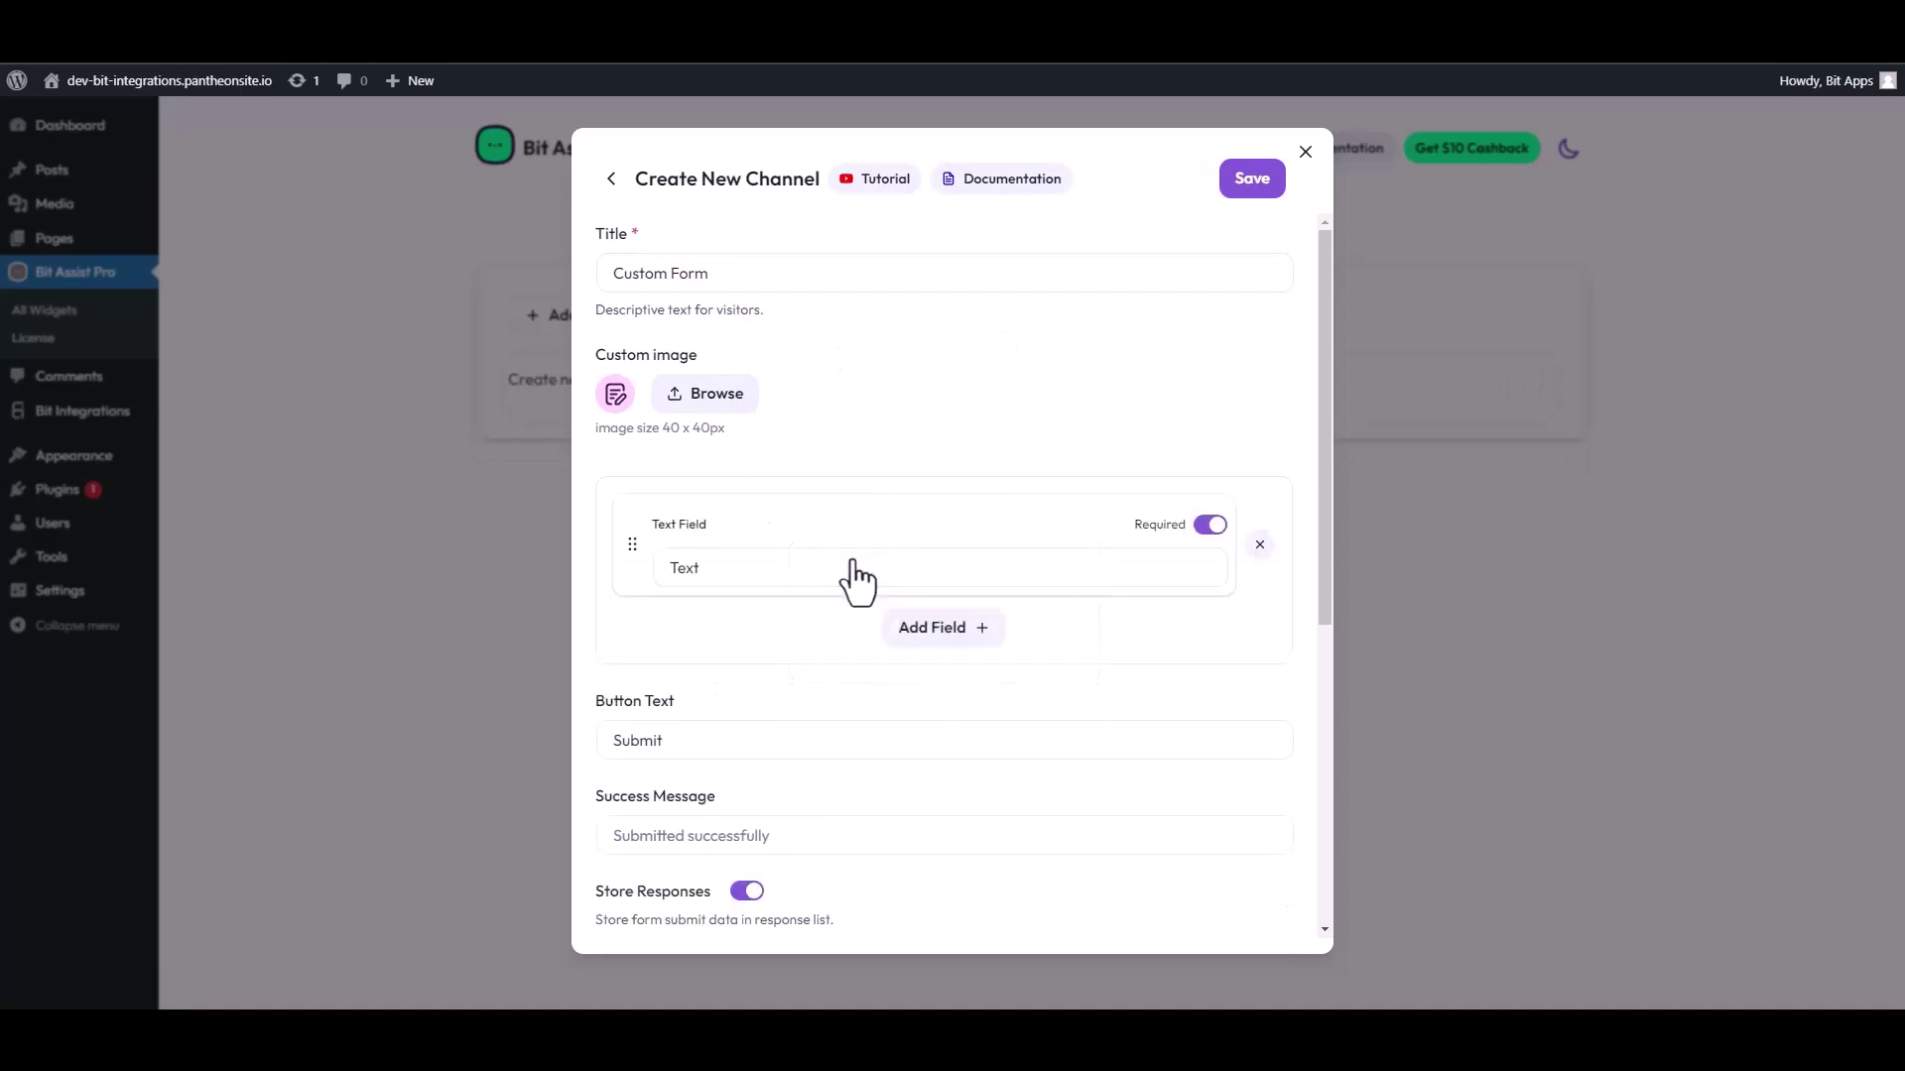
left_click(895, 635)
left_click(847, 684)
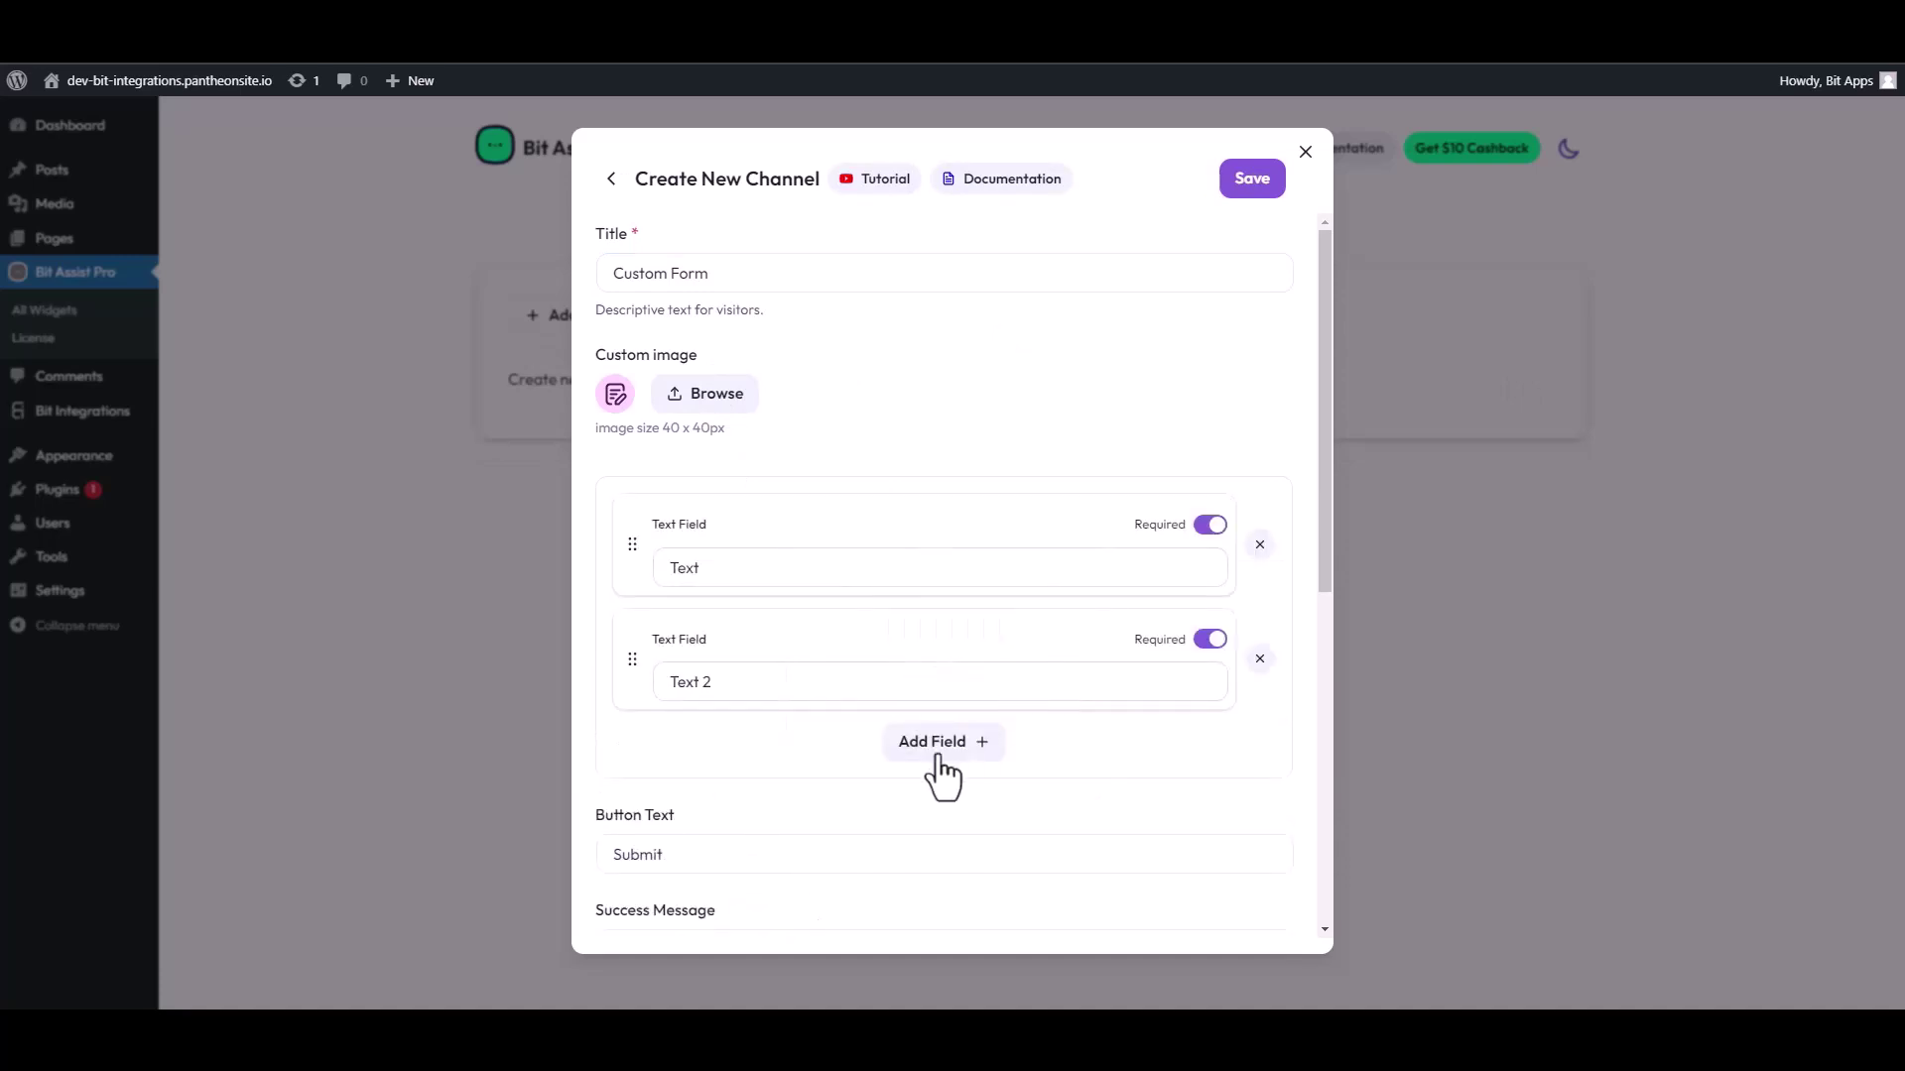
left_click(937, 746)
left_click(943, 804)
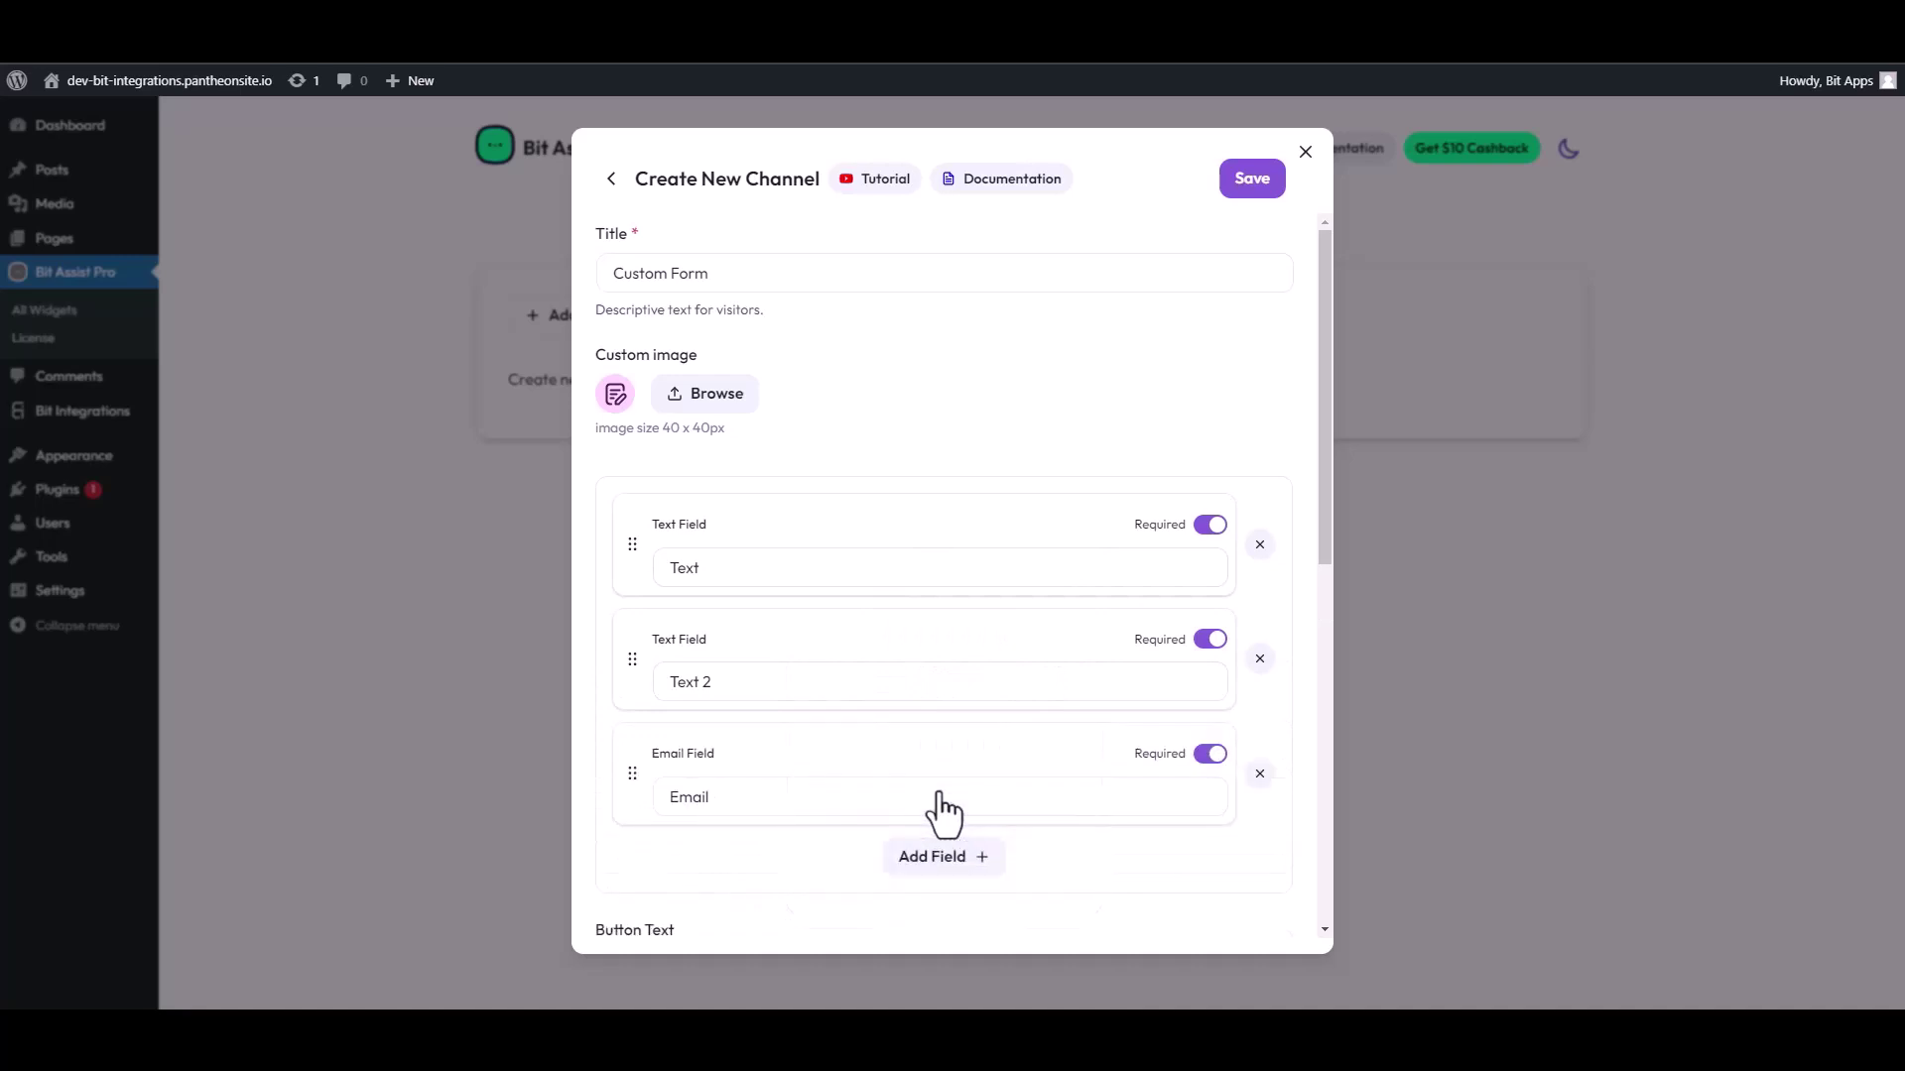
left_click(937, 862)
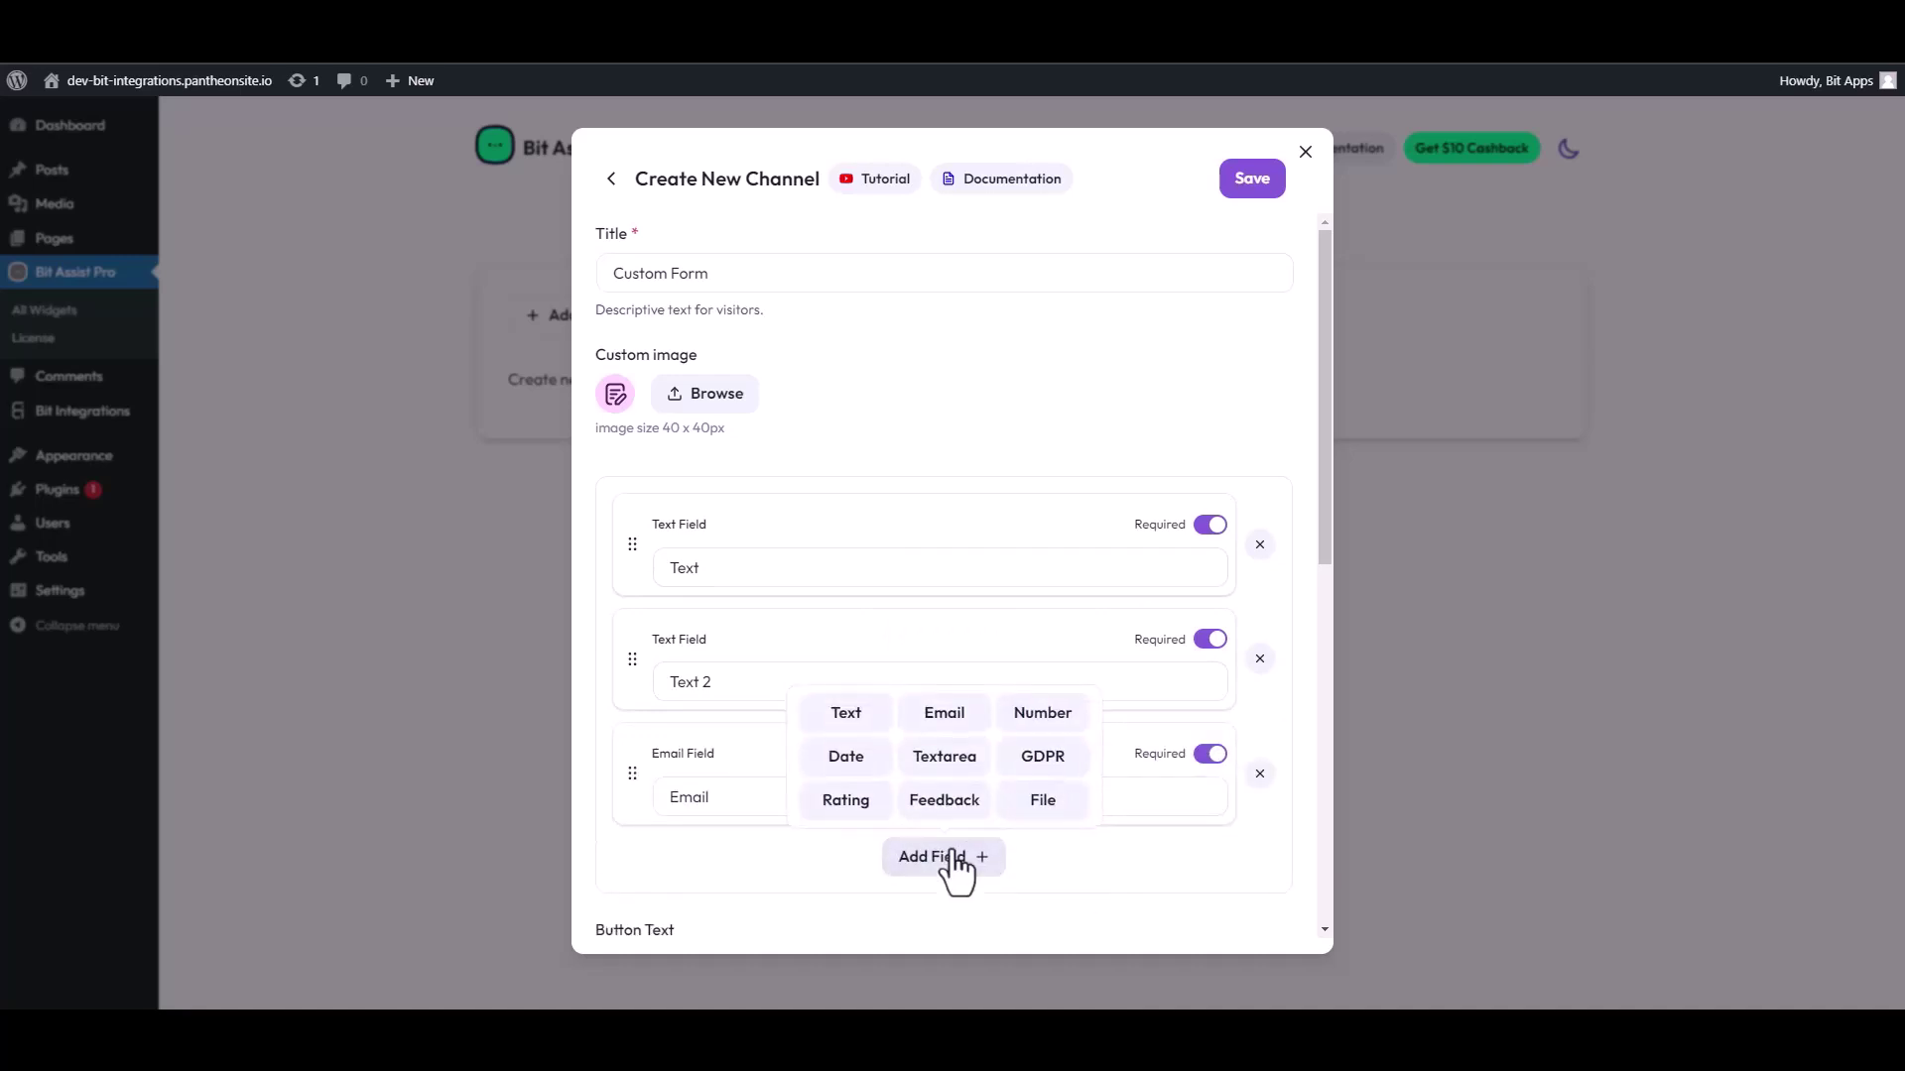
left_click(1022, 716)
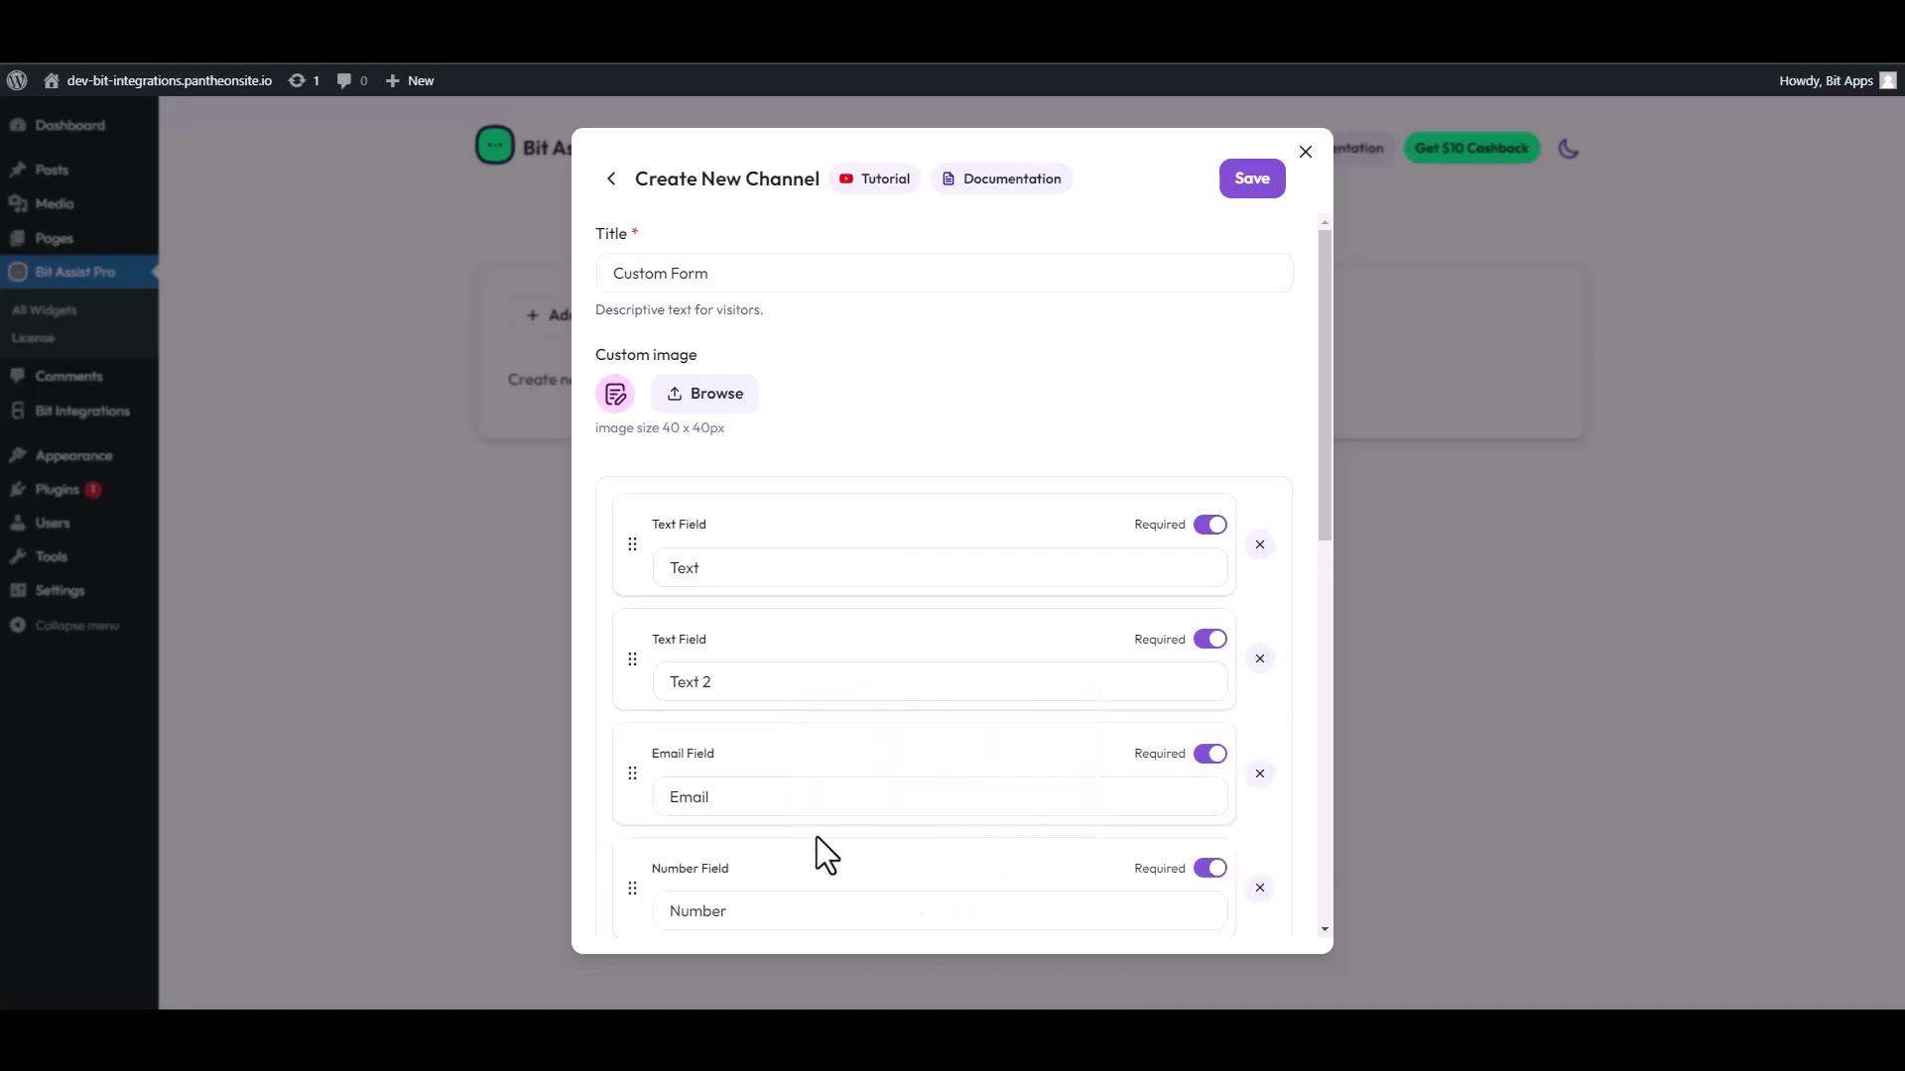
Step: Label the two text fields First Name and Last Name
double_click(816, 567)
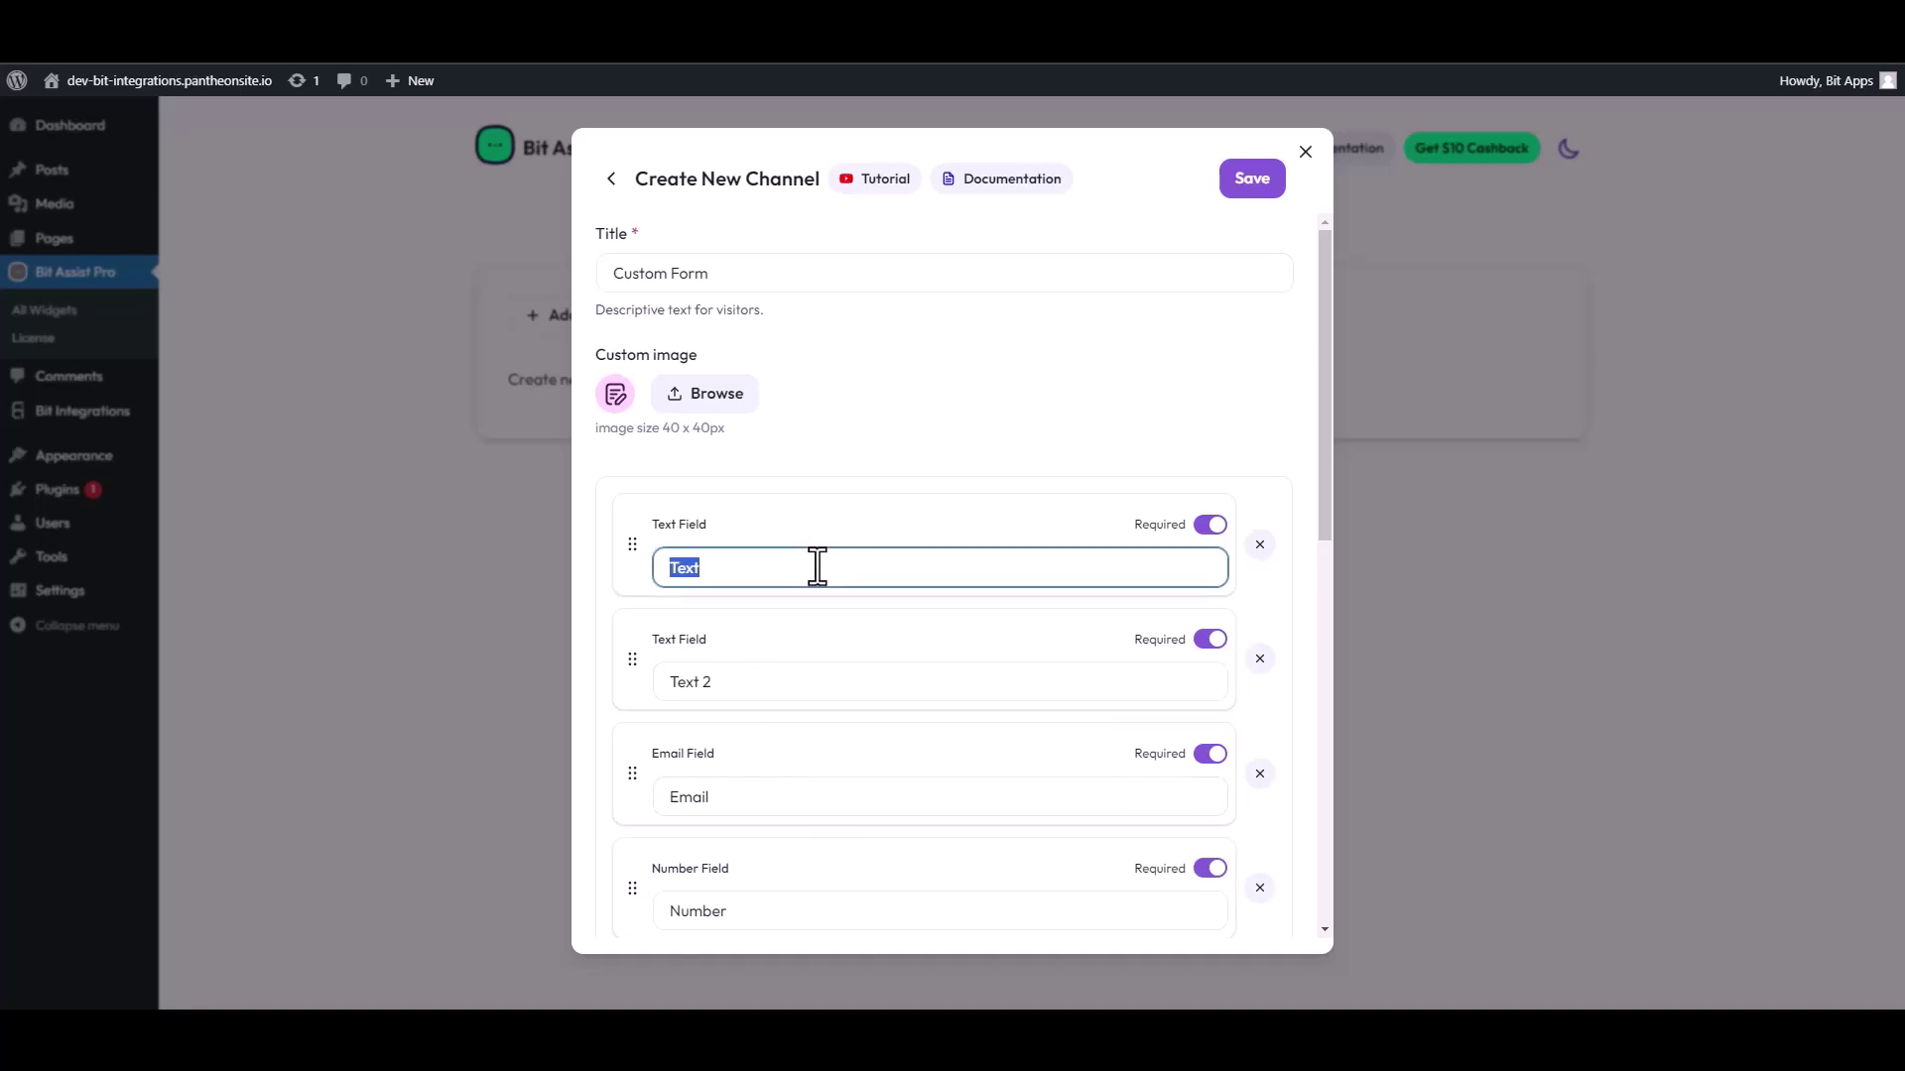
type("First Name")
left_click_drag(734, 683, 650, 684)
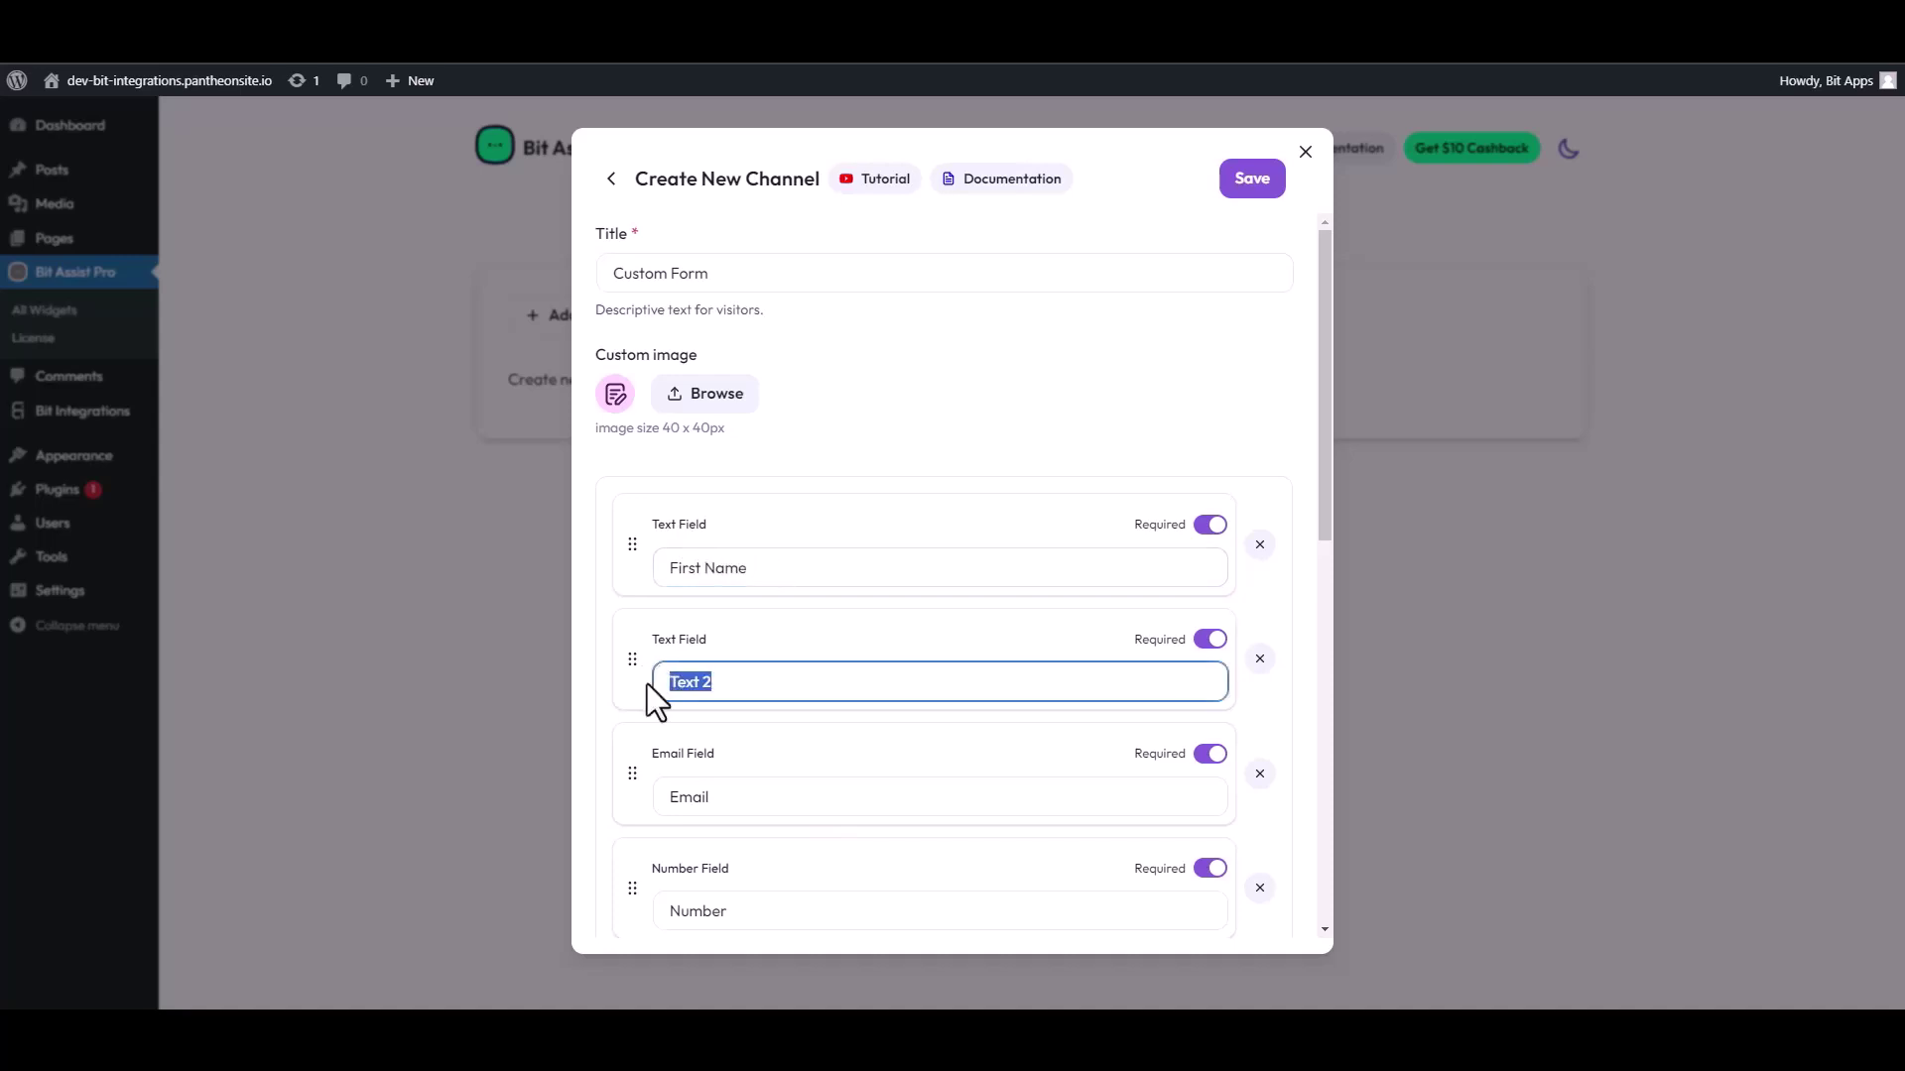
type("Last Name")
Step: Paste the Bit Integrations webhook URL into the form's webhook field and save the channel
scroll(774, 736, "down", 4)
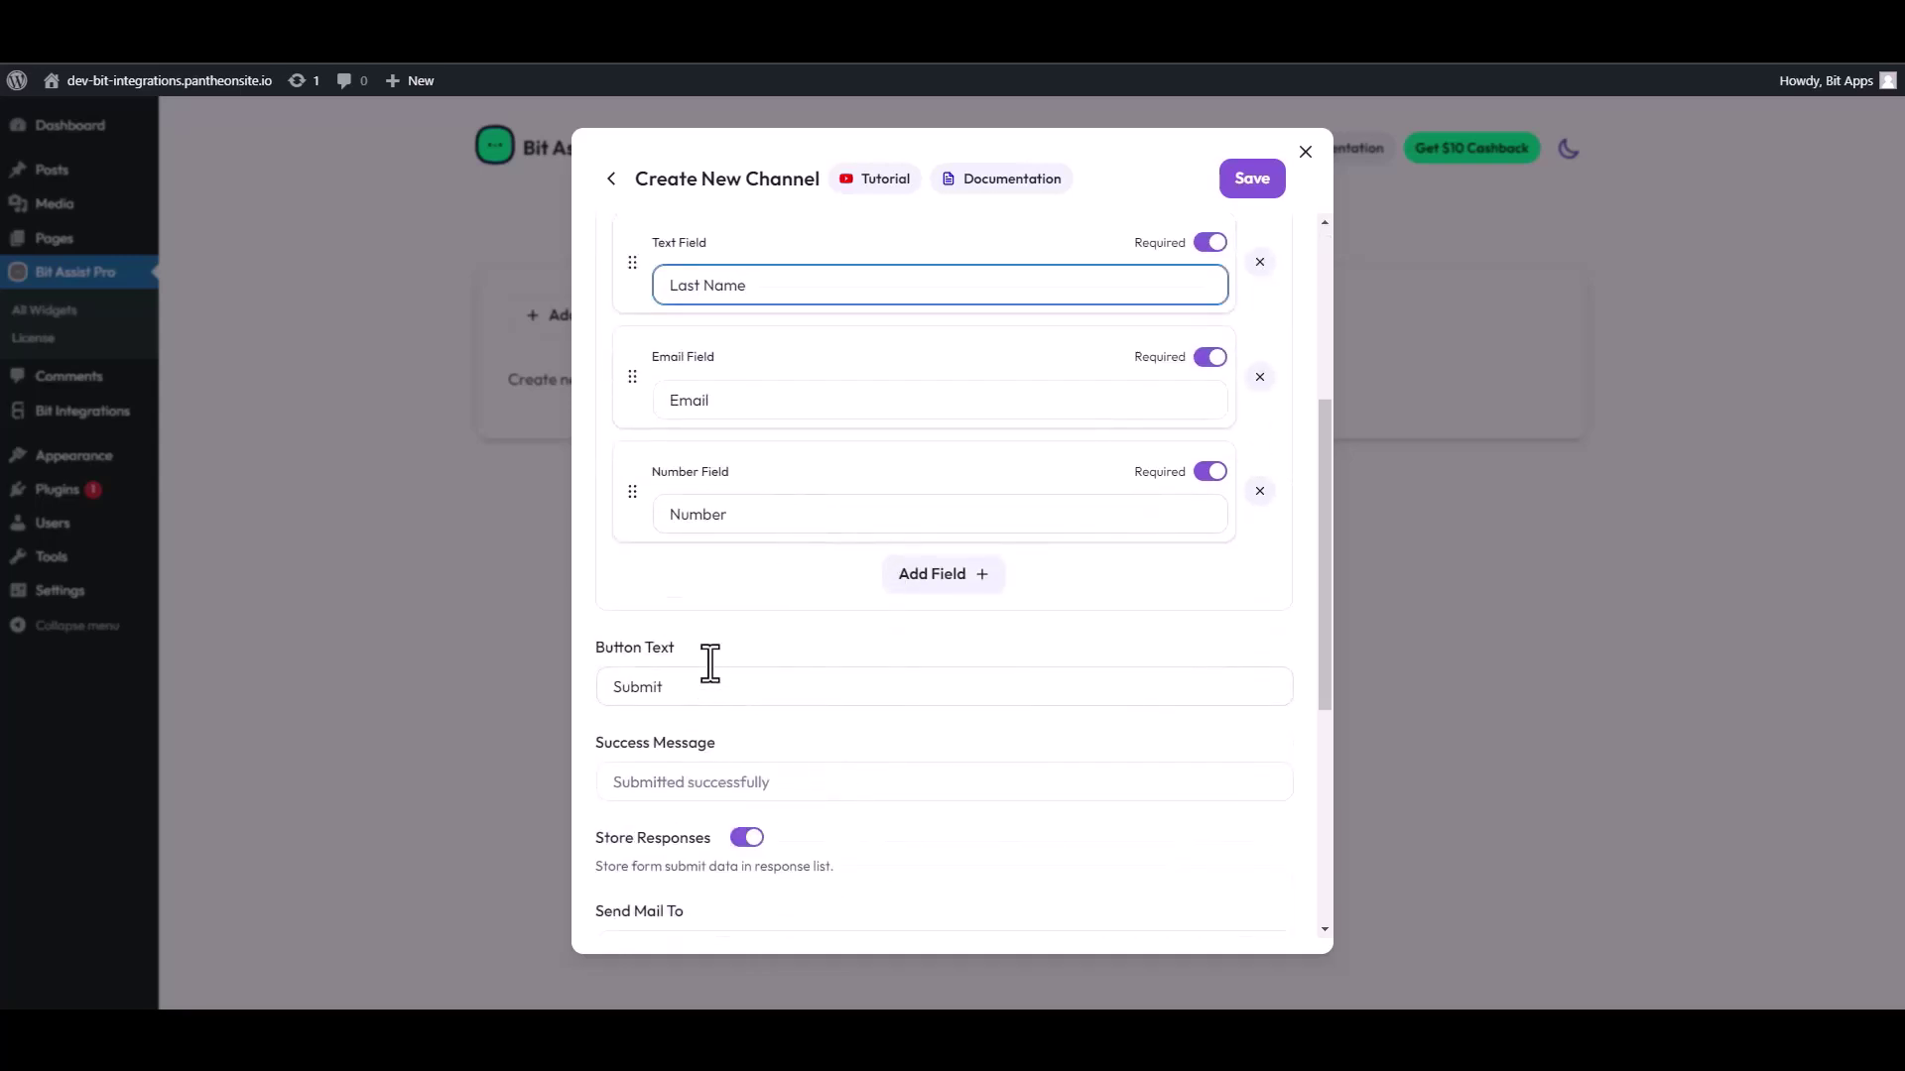
scroll(710, 663, "down", 4)
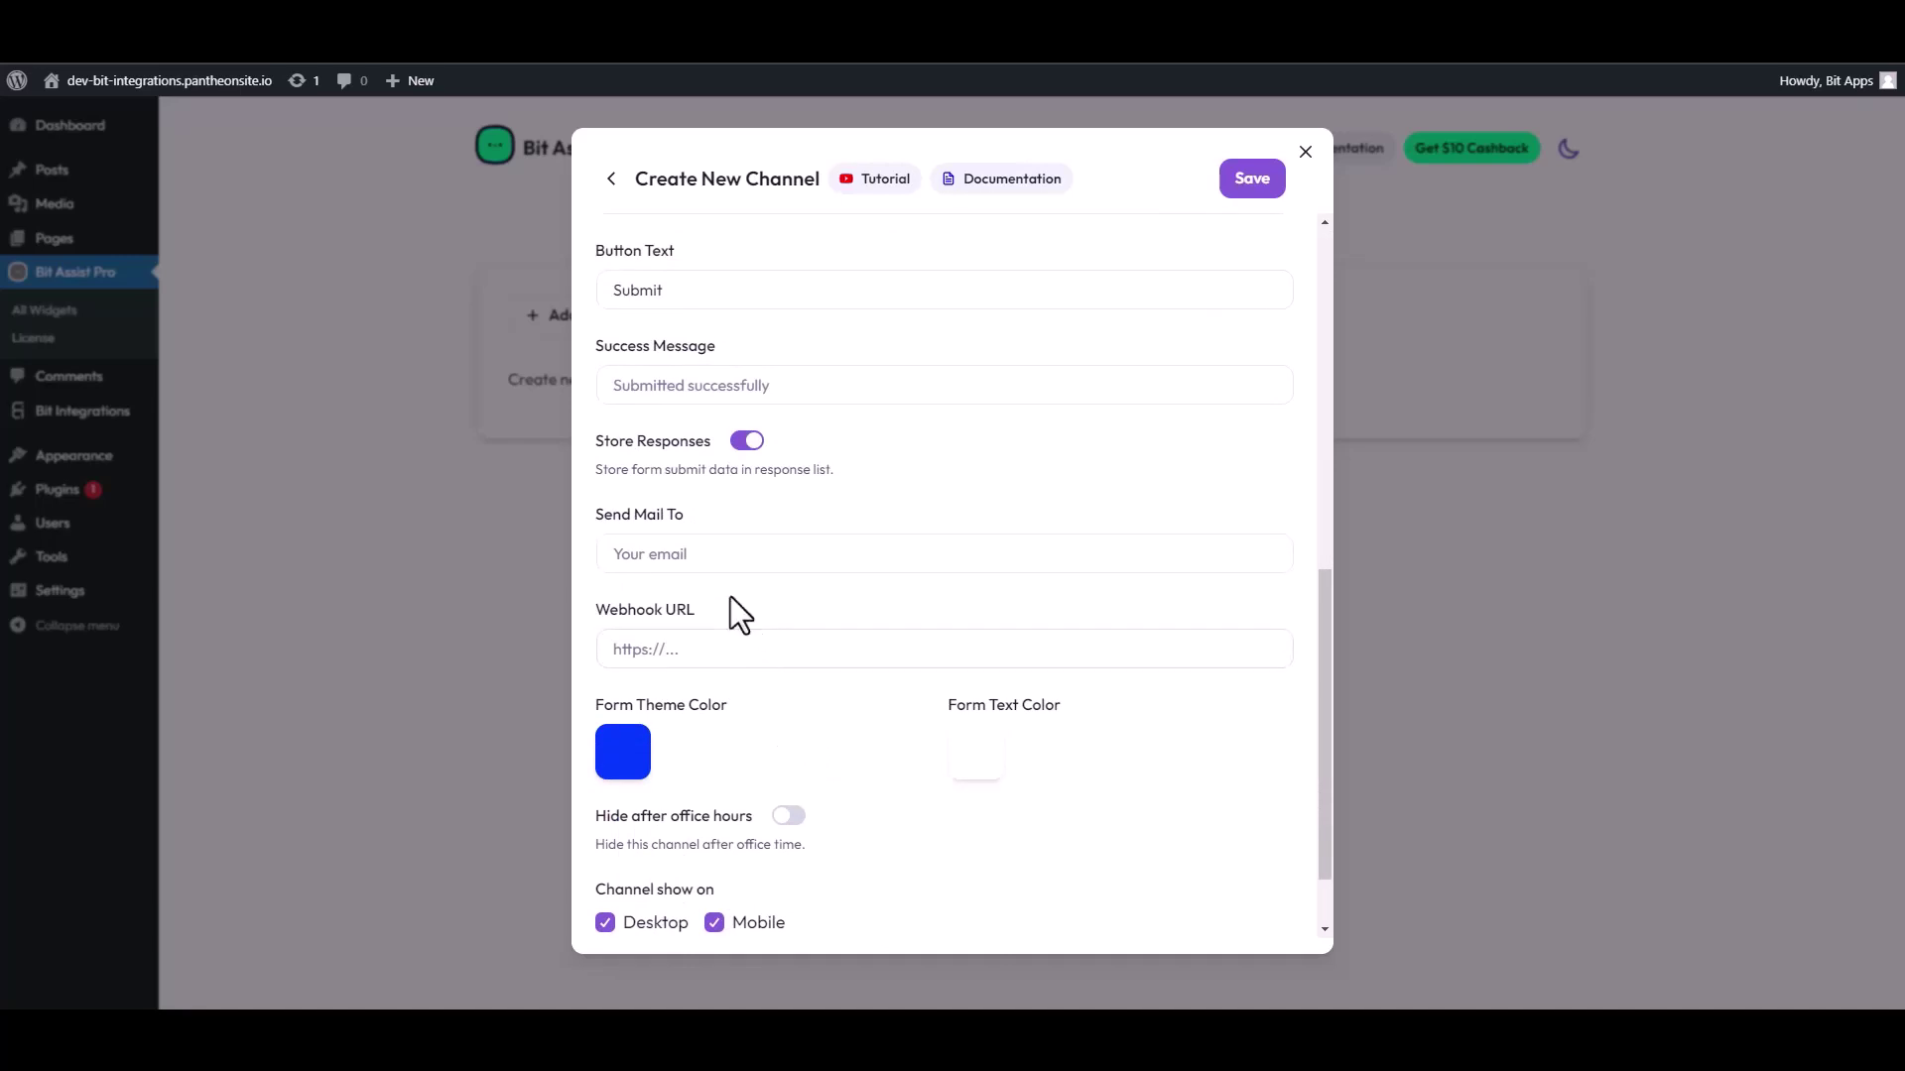
scroll(724, 579, "down", 1)
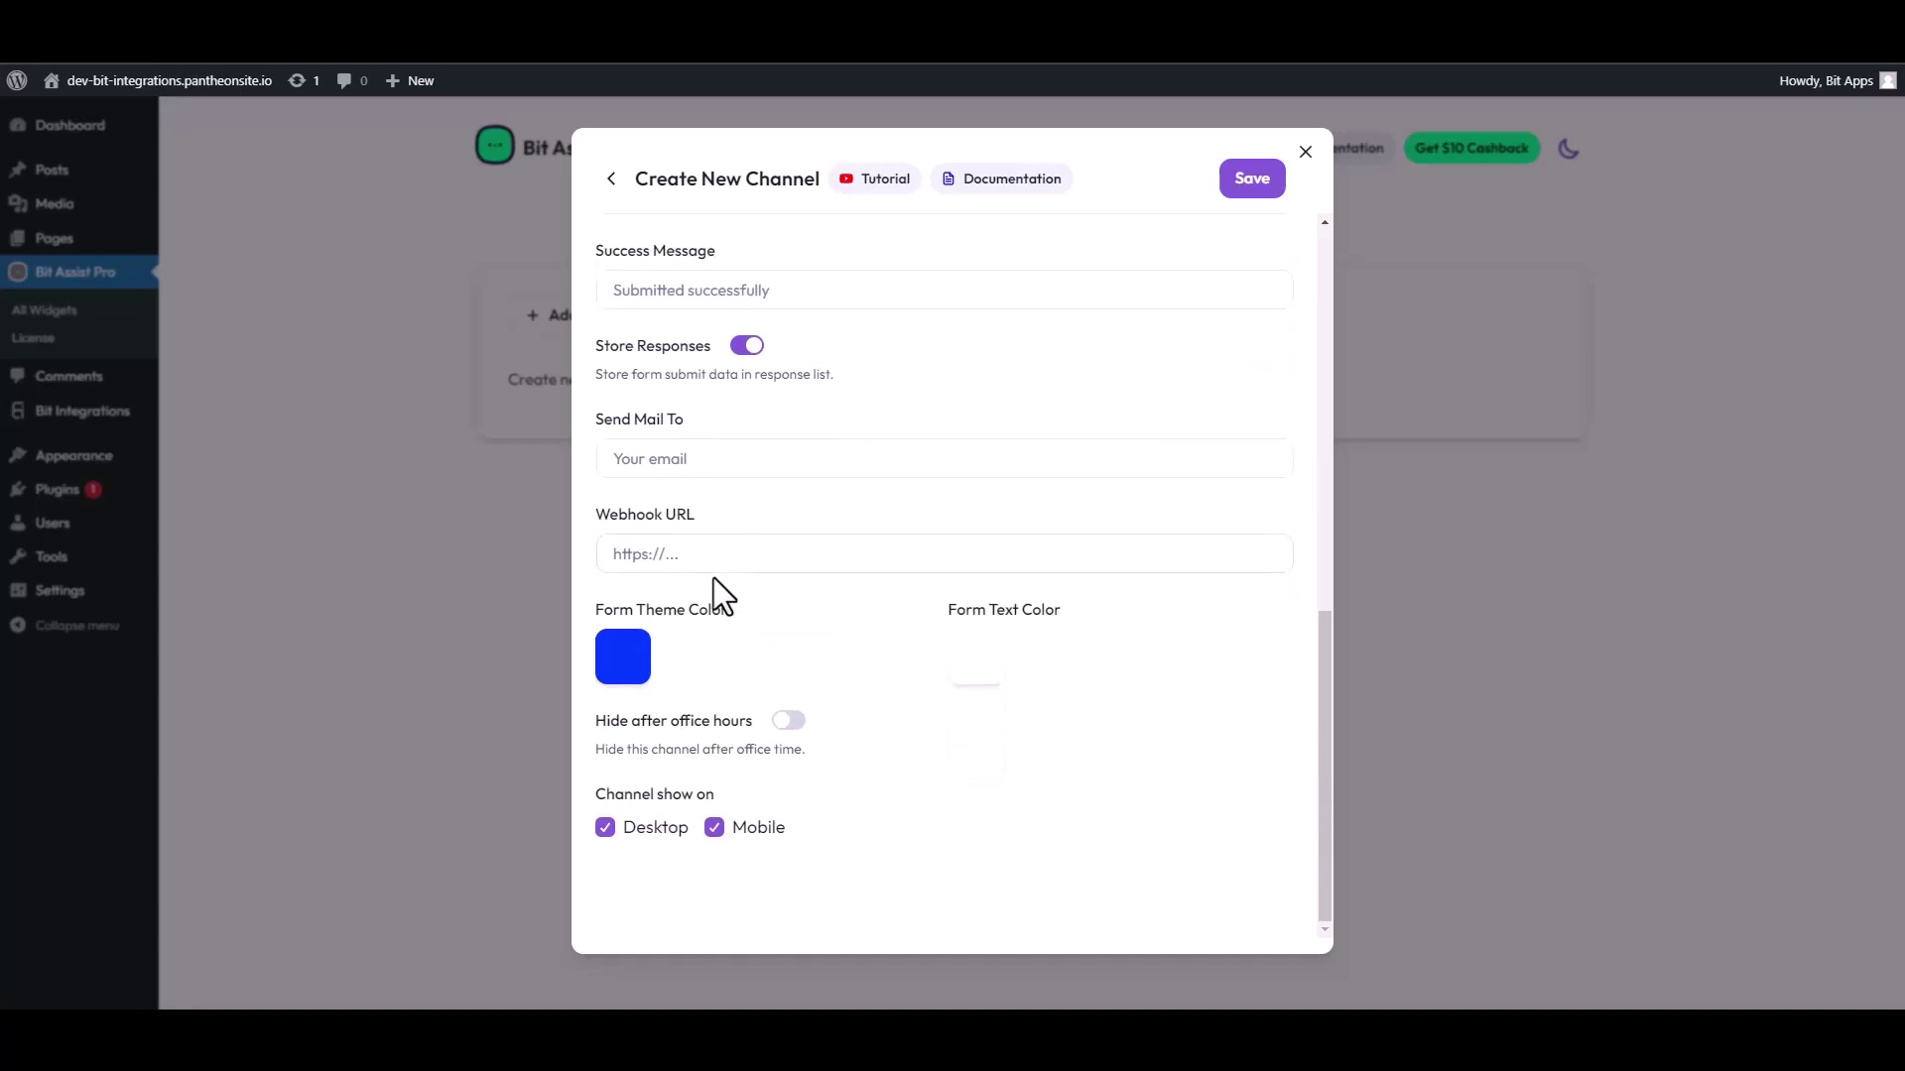
left_click(683, 554)
key("ctrl+v")
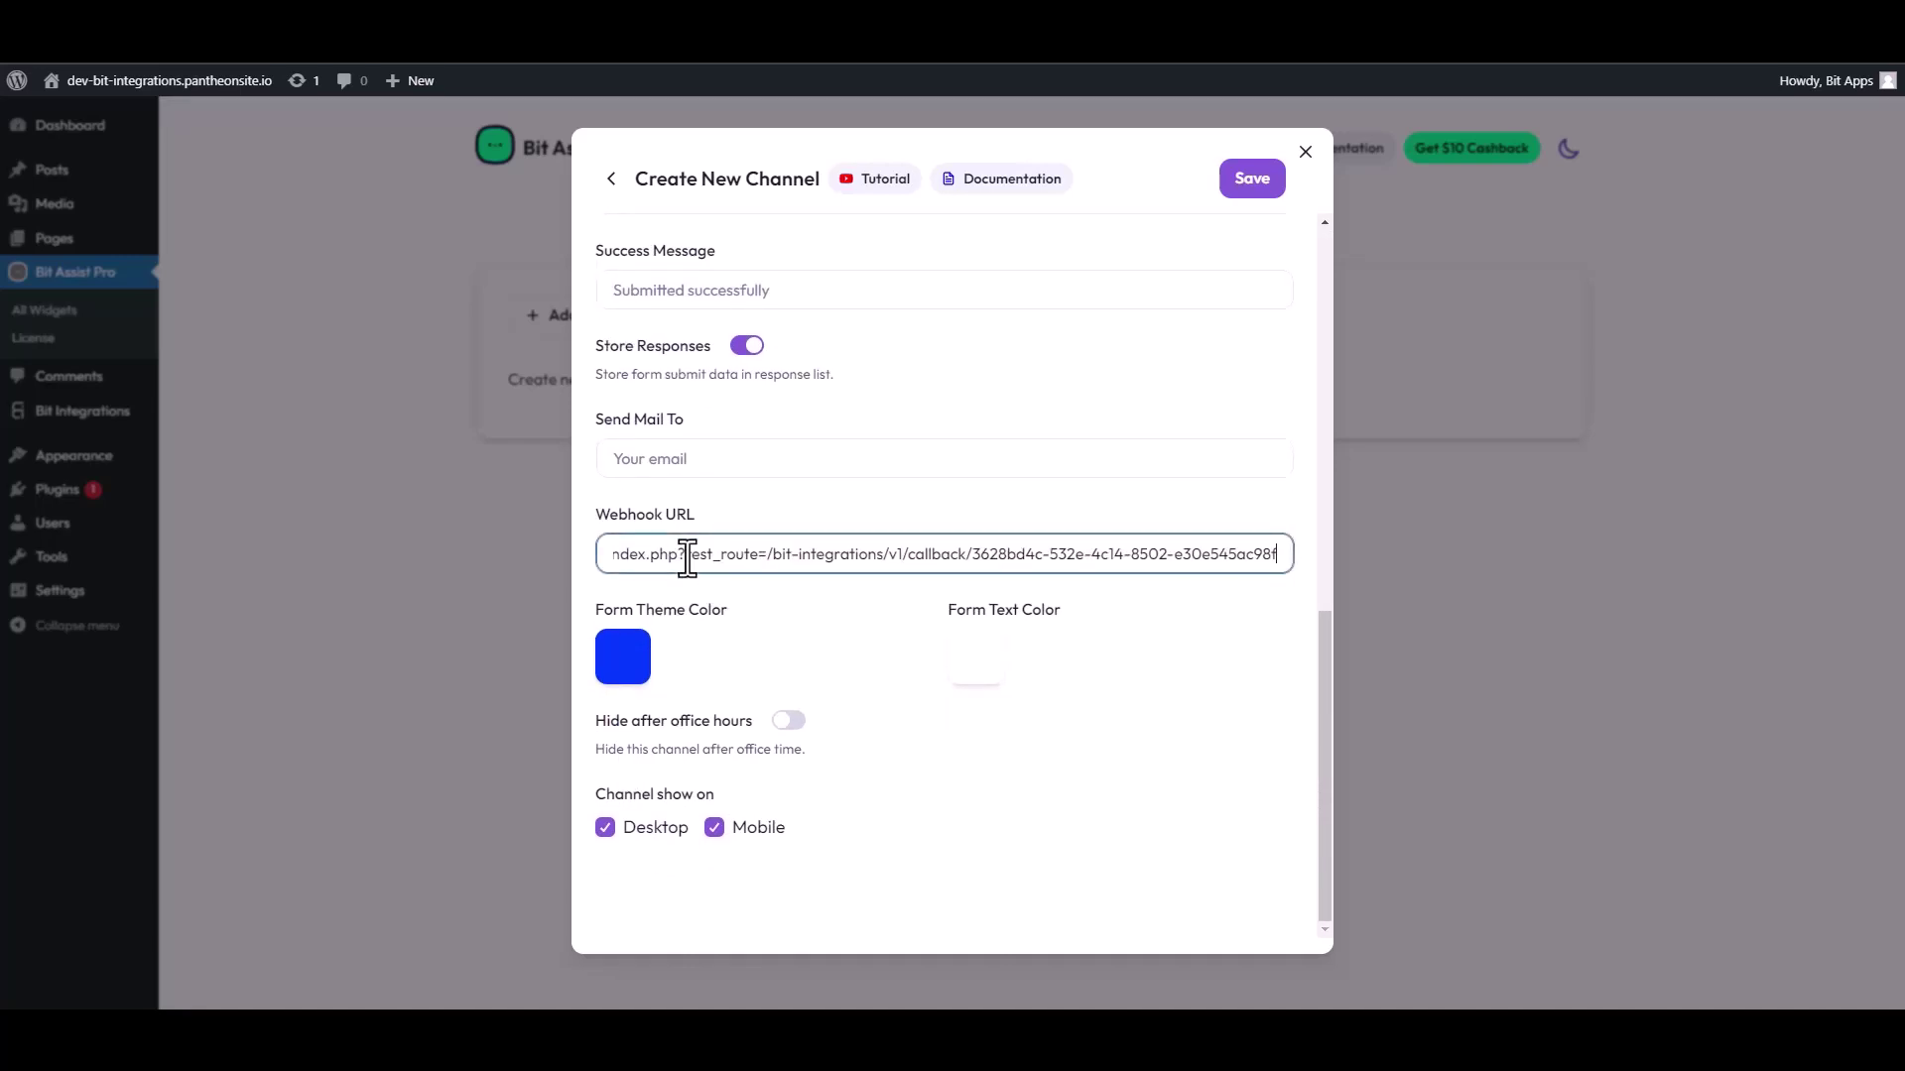
left_click(1253, 186)
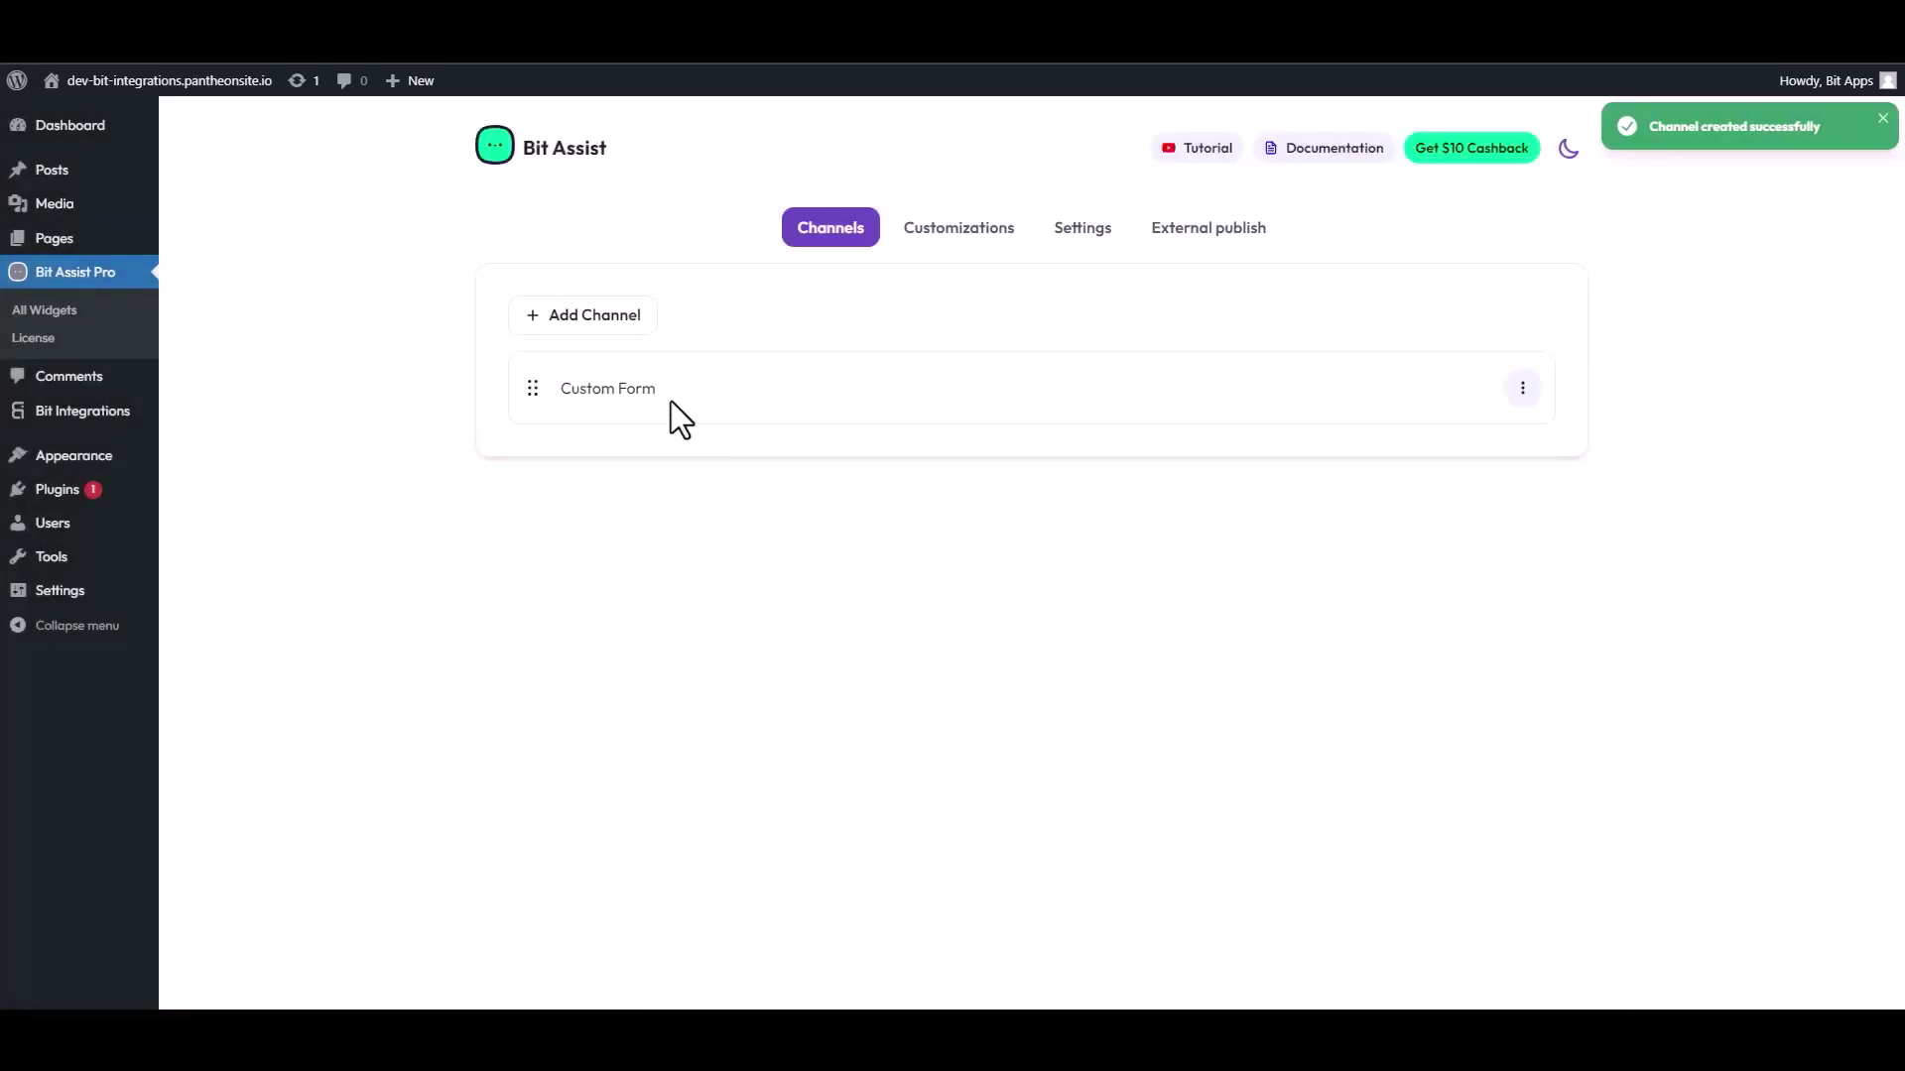
left_click(164, 75)
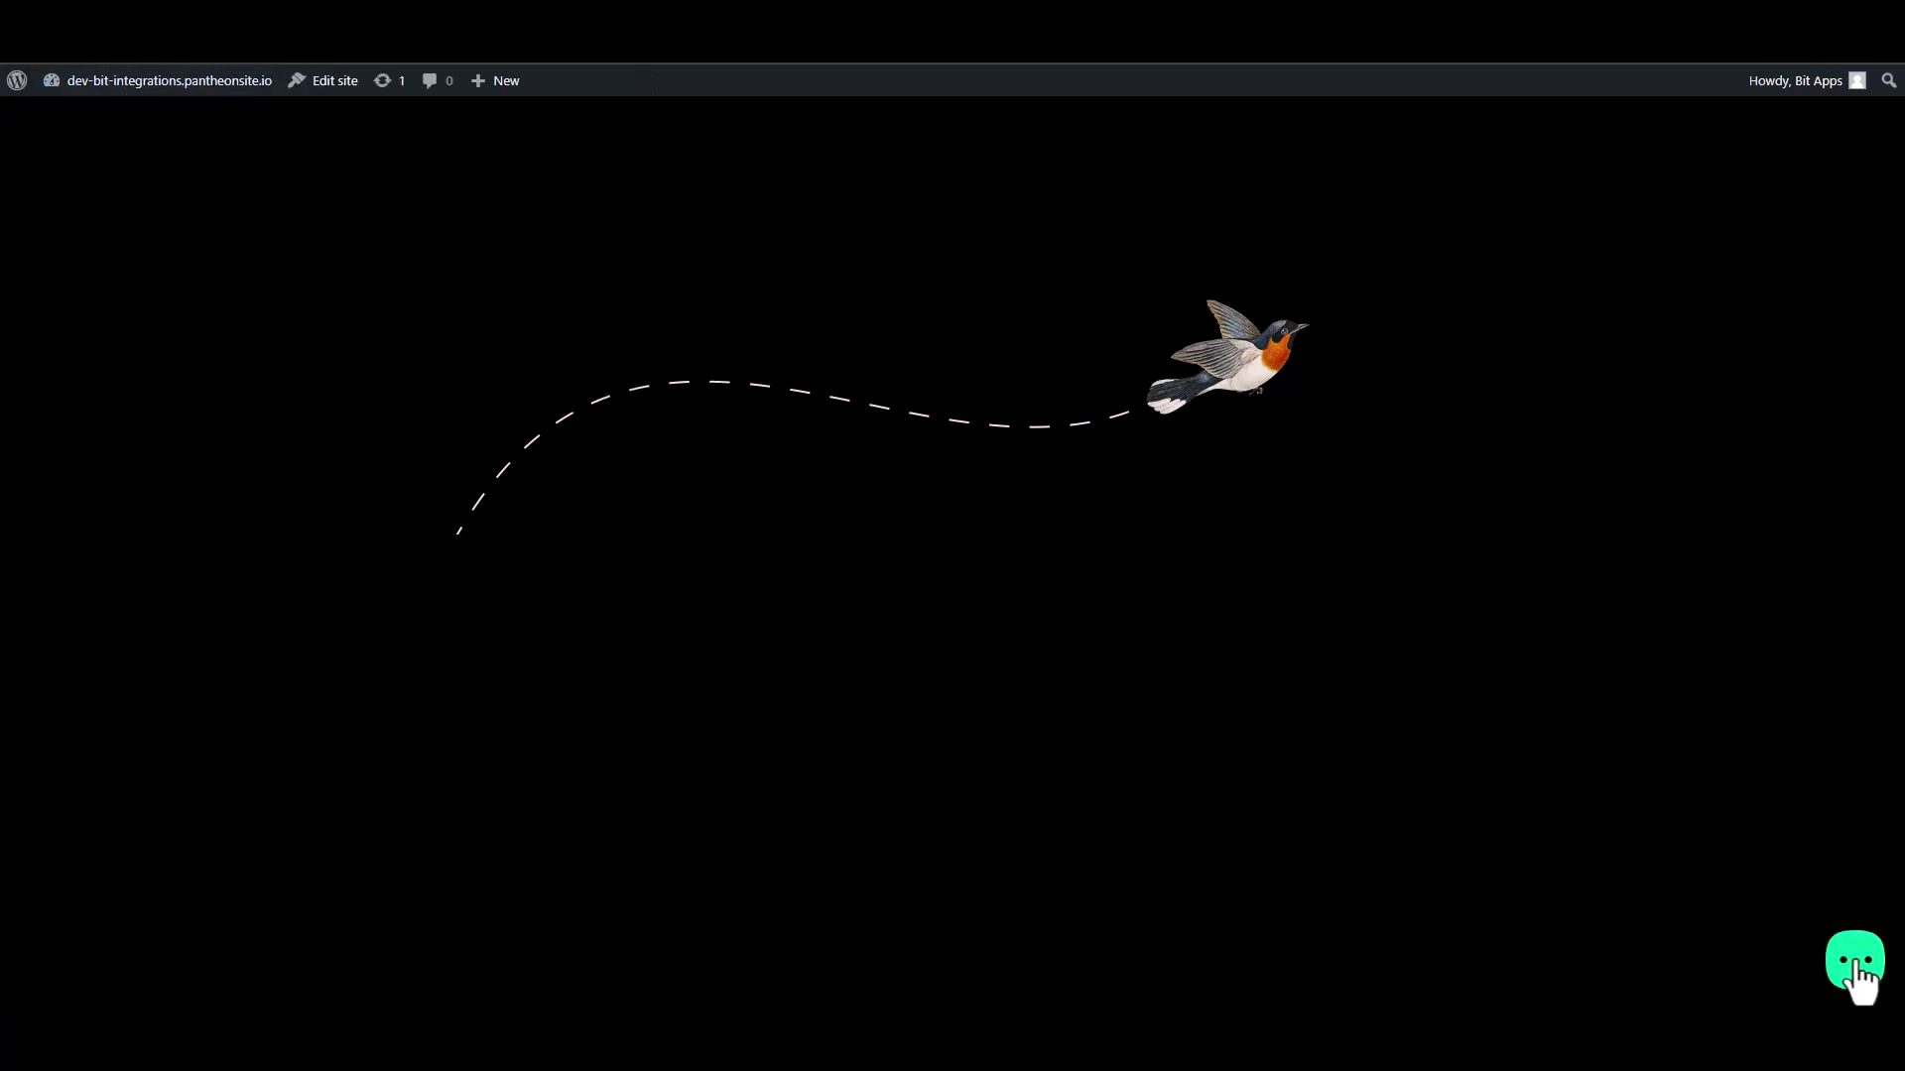
Step: Open the widget's Contact Form, enter a test first and last name, e-mail and number, and submit
left_click(1855, 964)
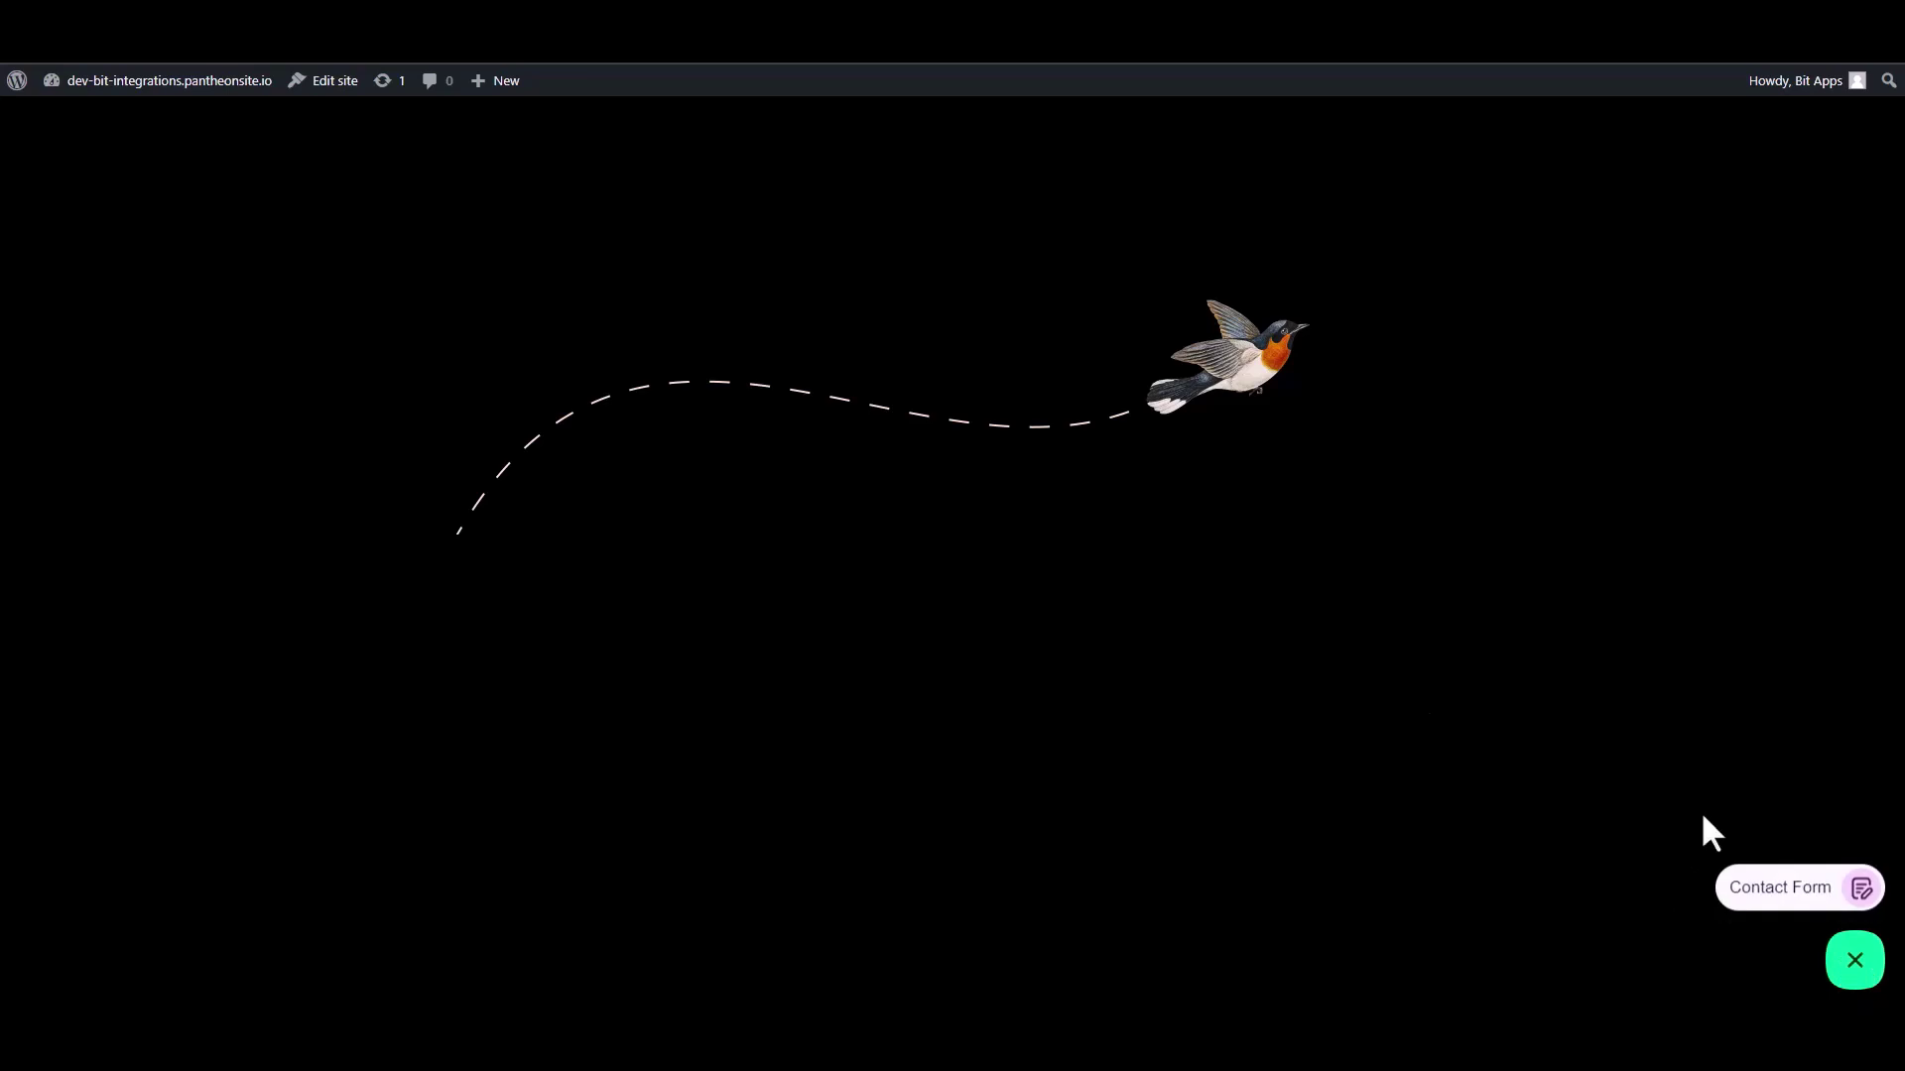
left_click(1781, 892)
left_click(1657, 679)
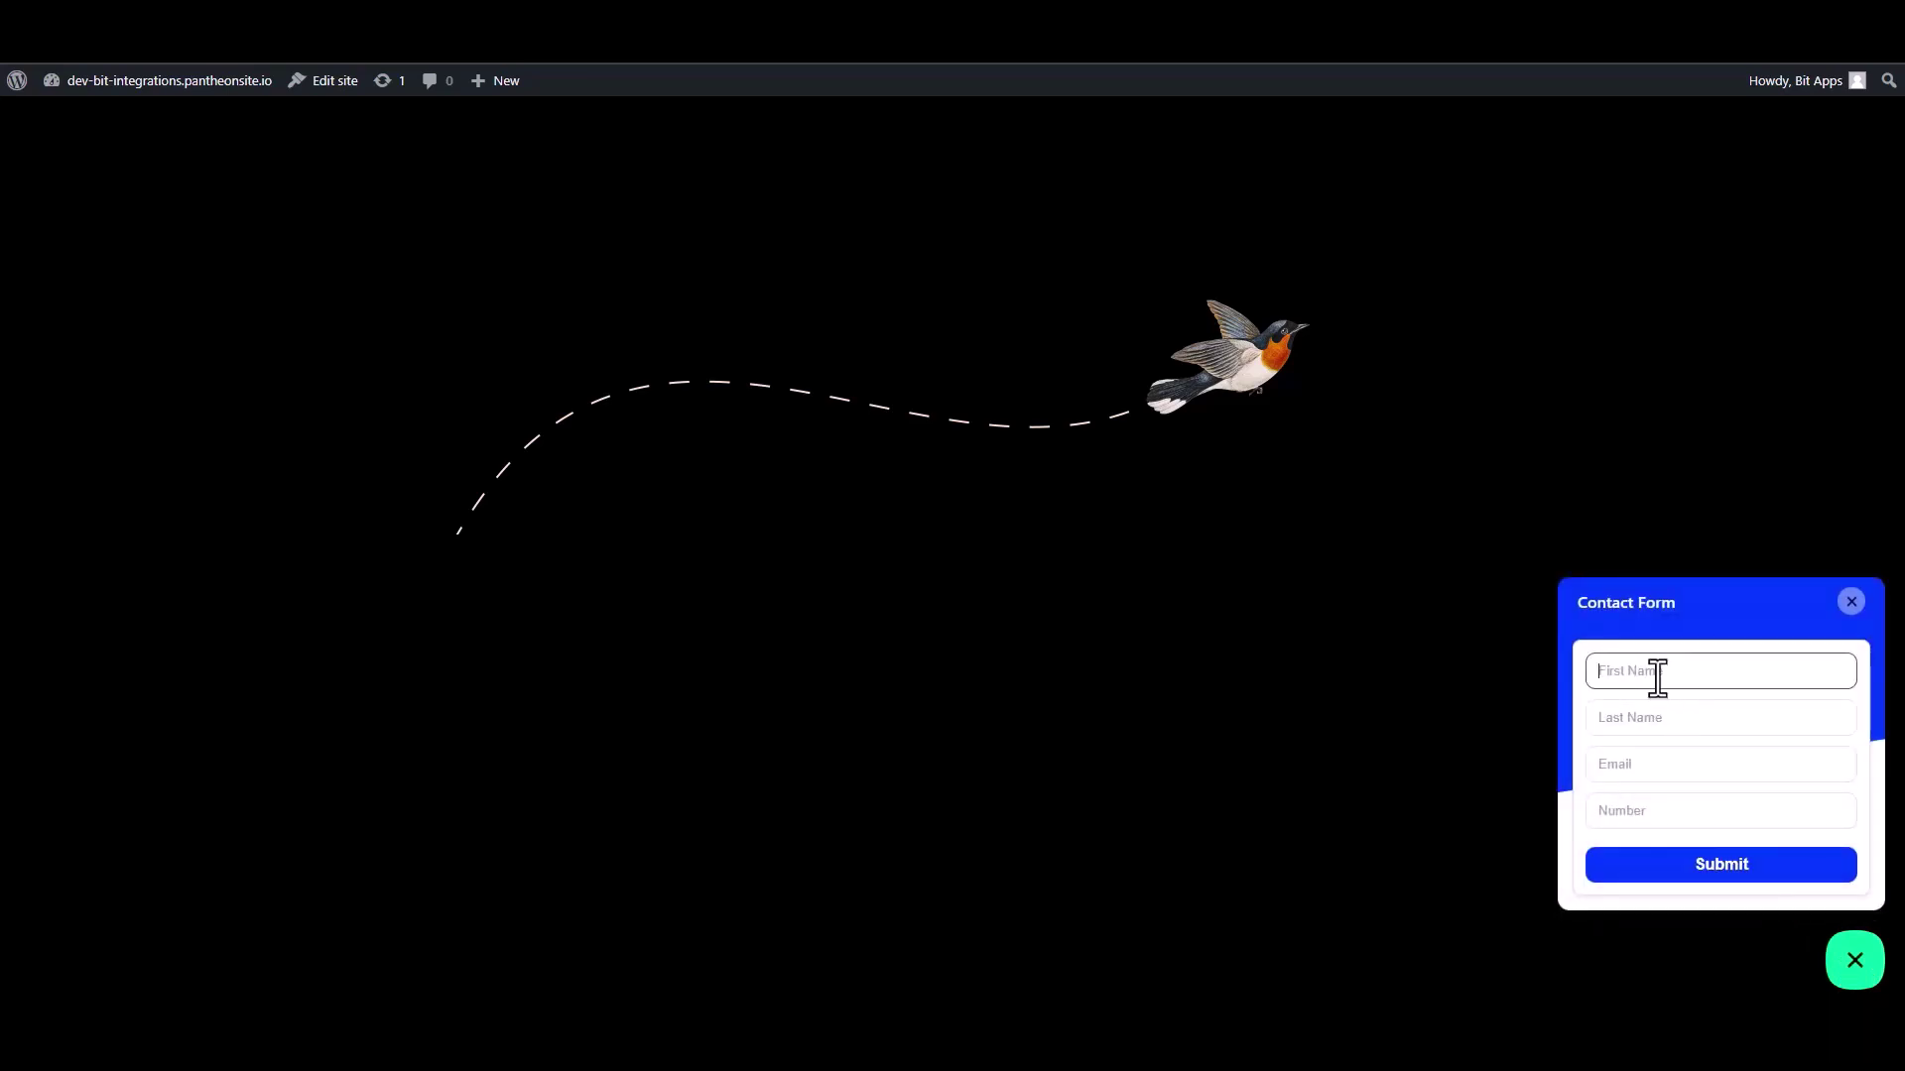
type("Name")
left_click(1624, 722)
type("N")
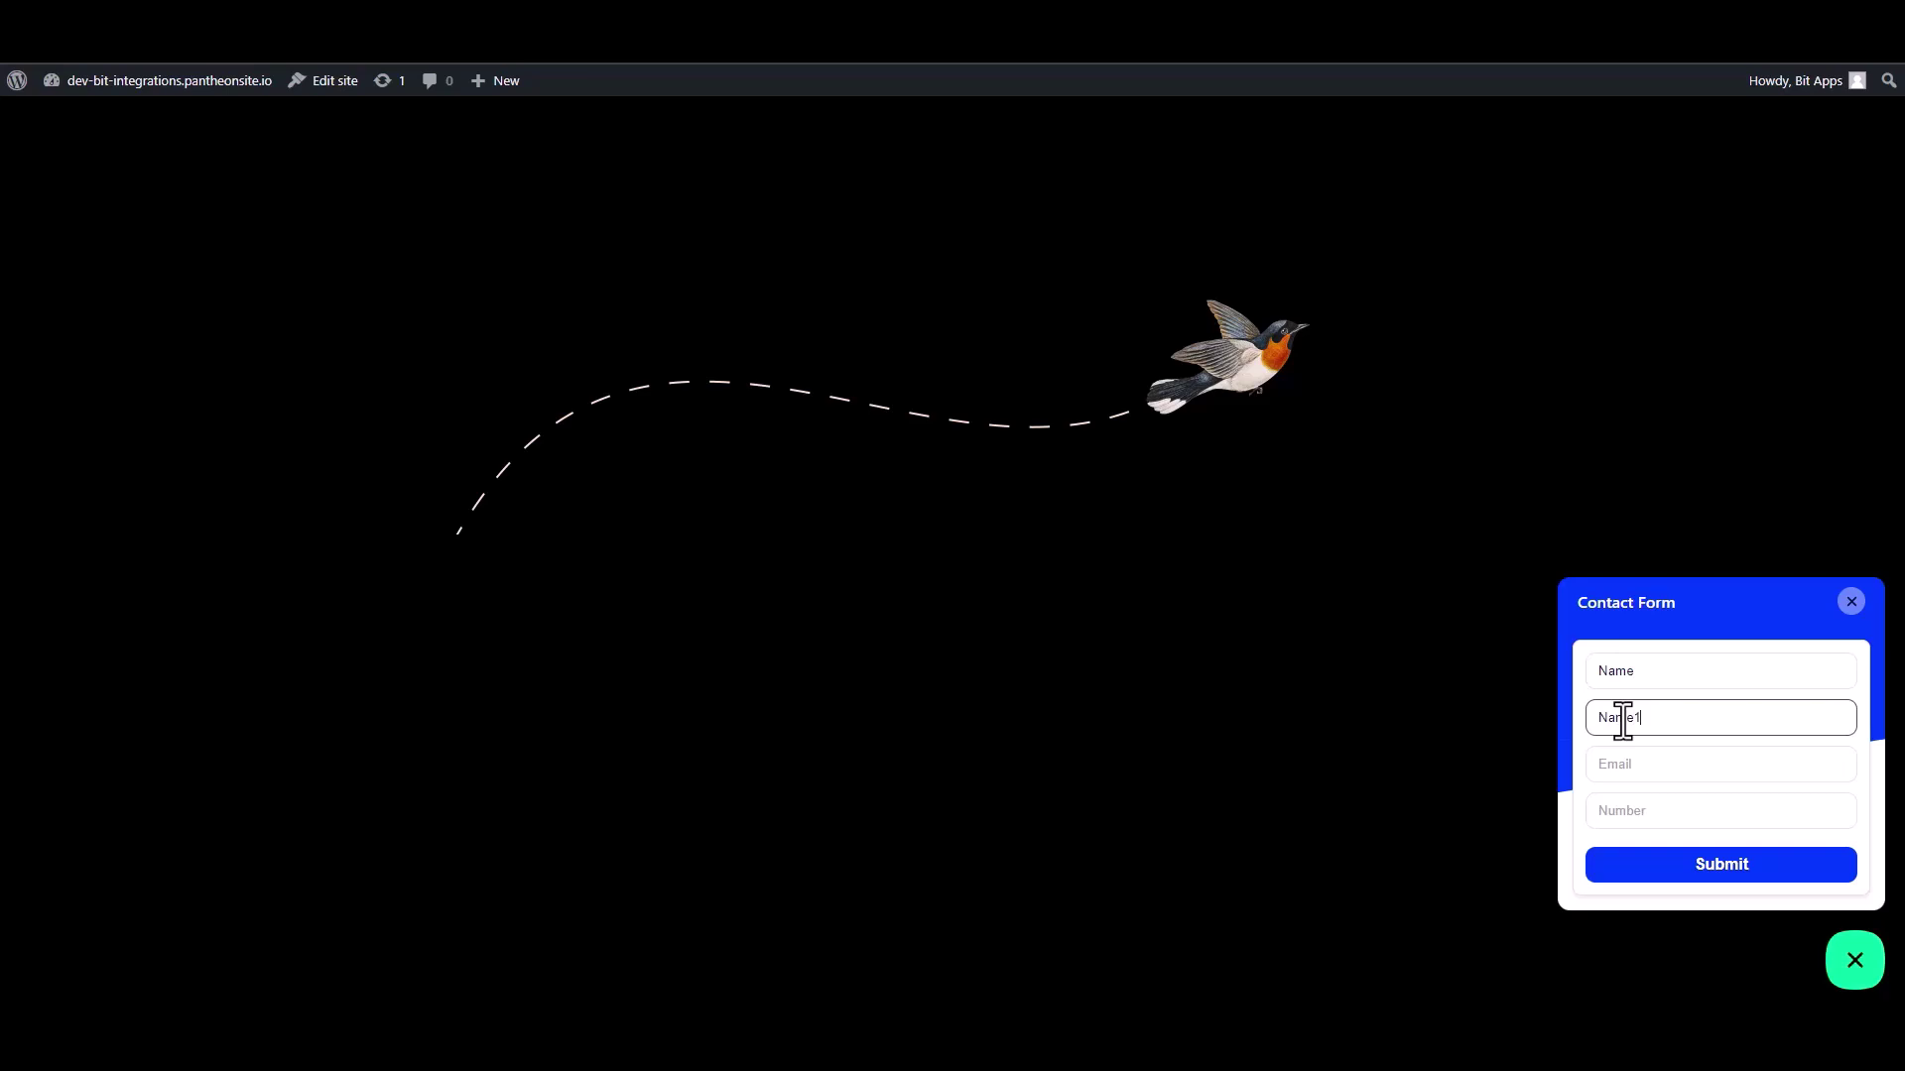
left_click(1639, 771)
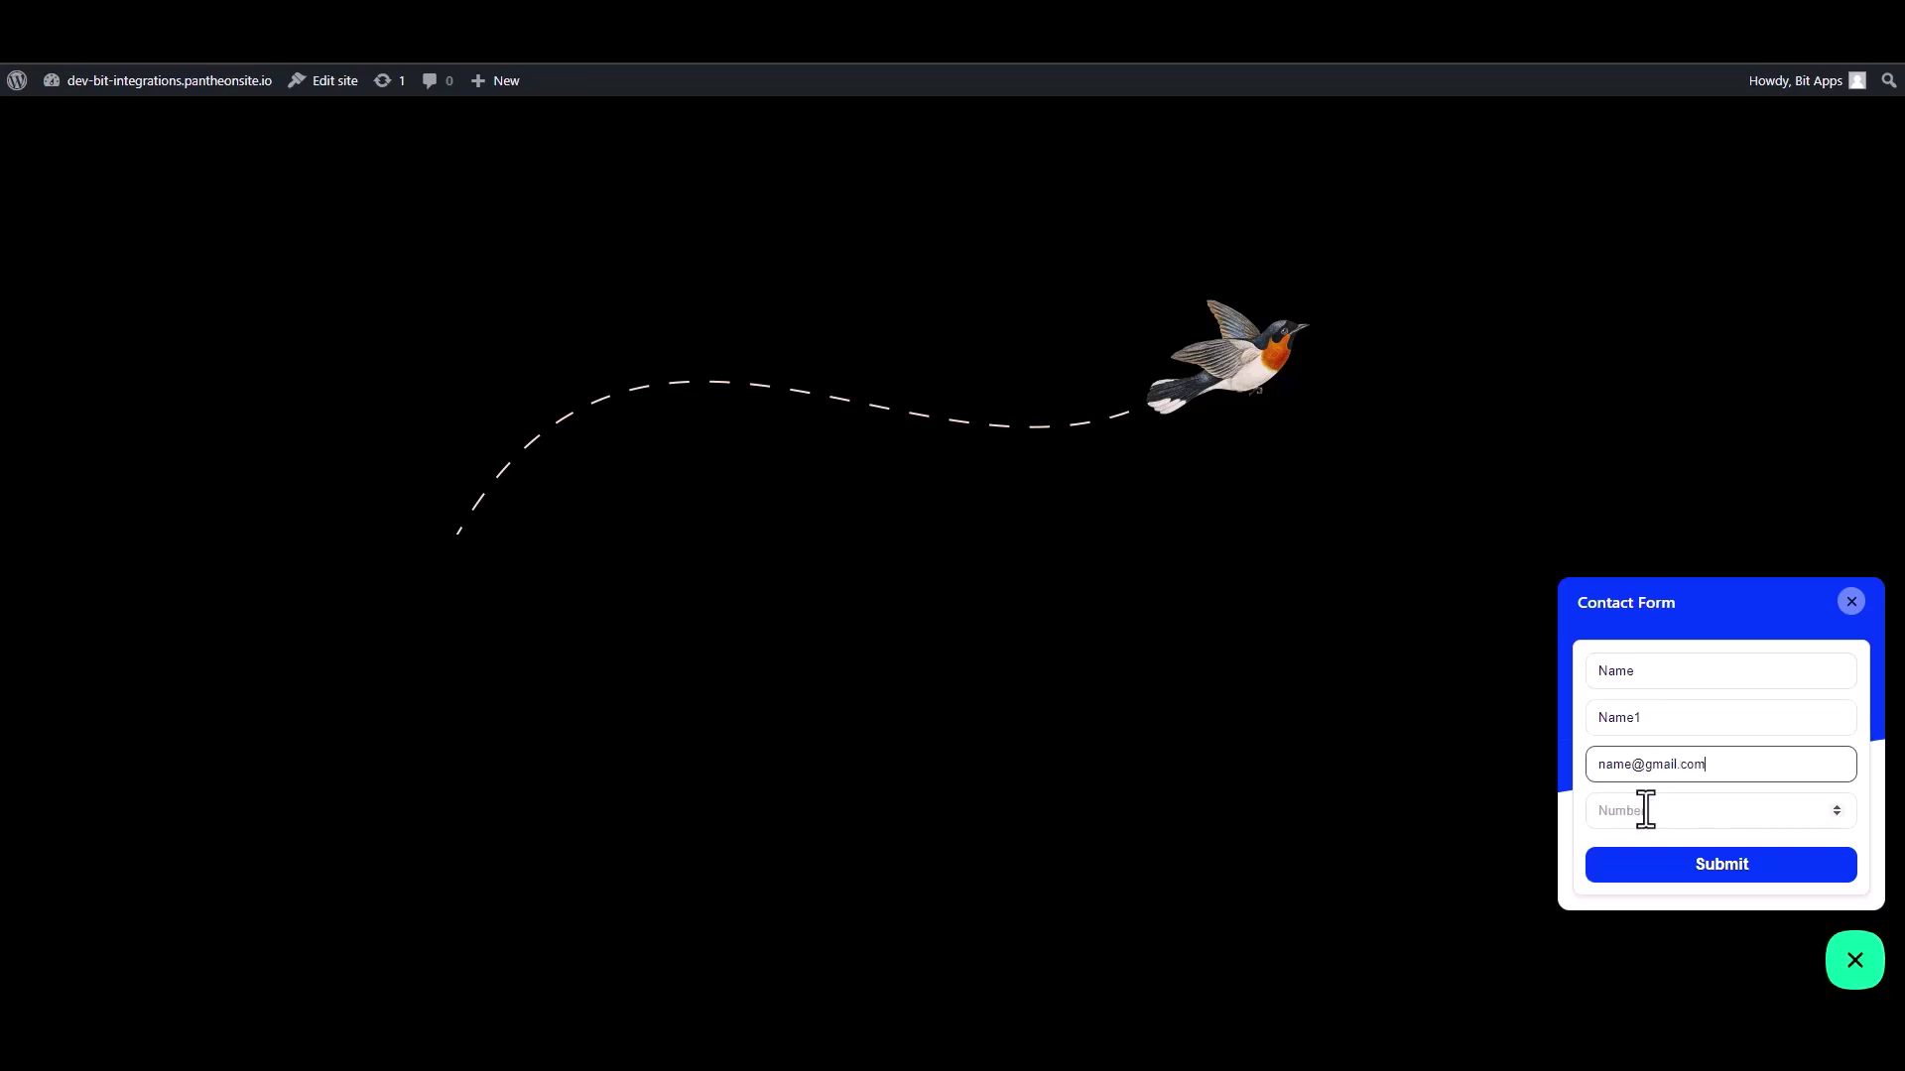
left_click(1702, 821)
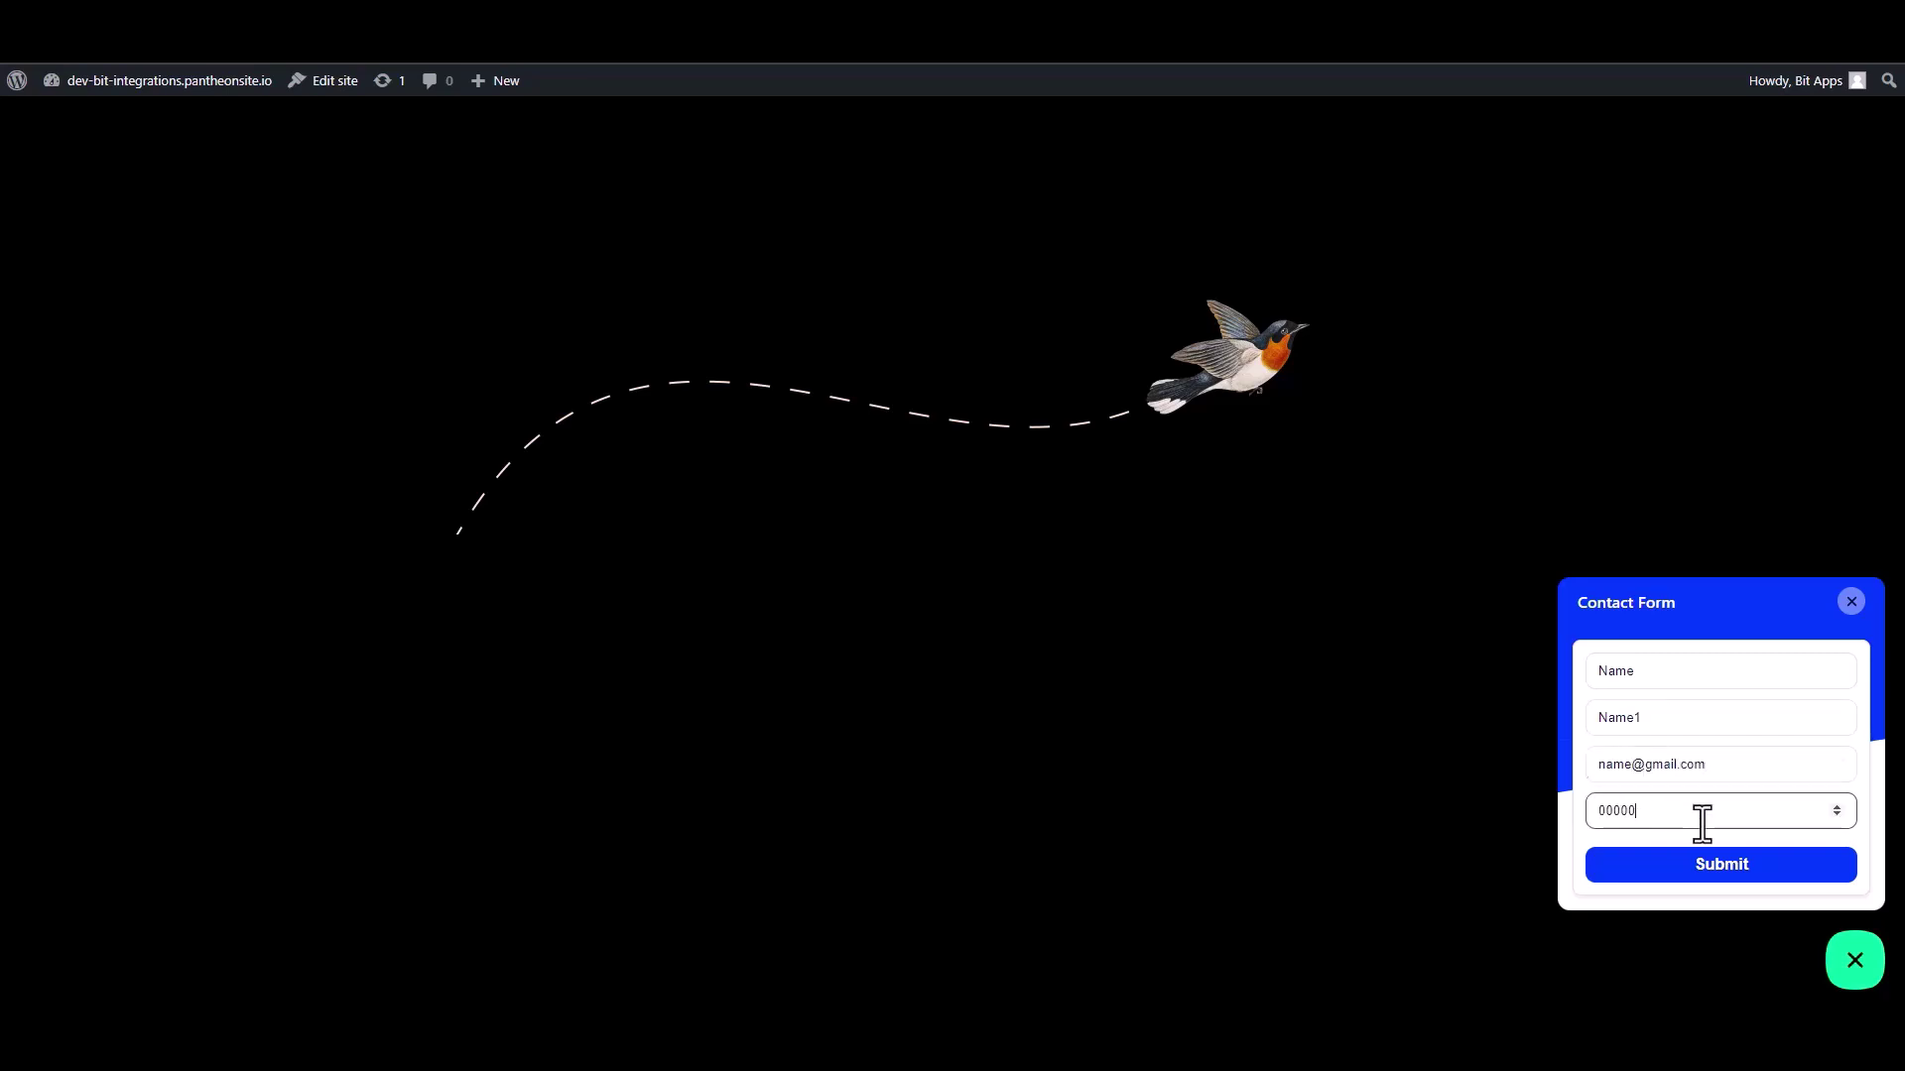
left_click(1719, 865)
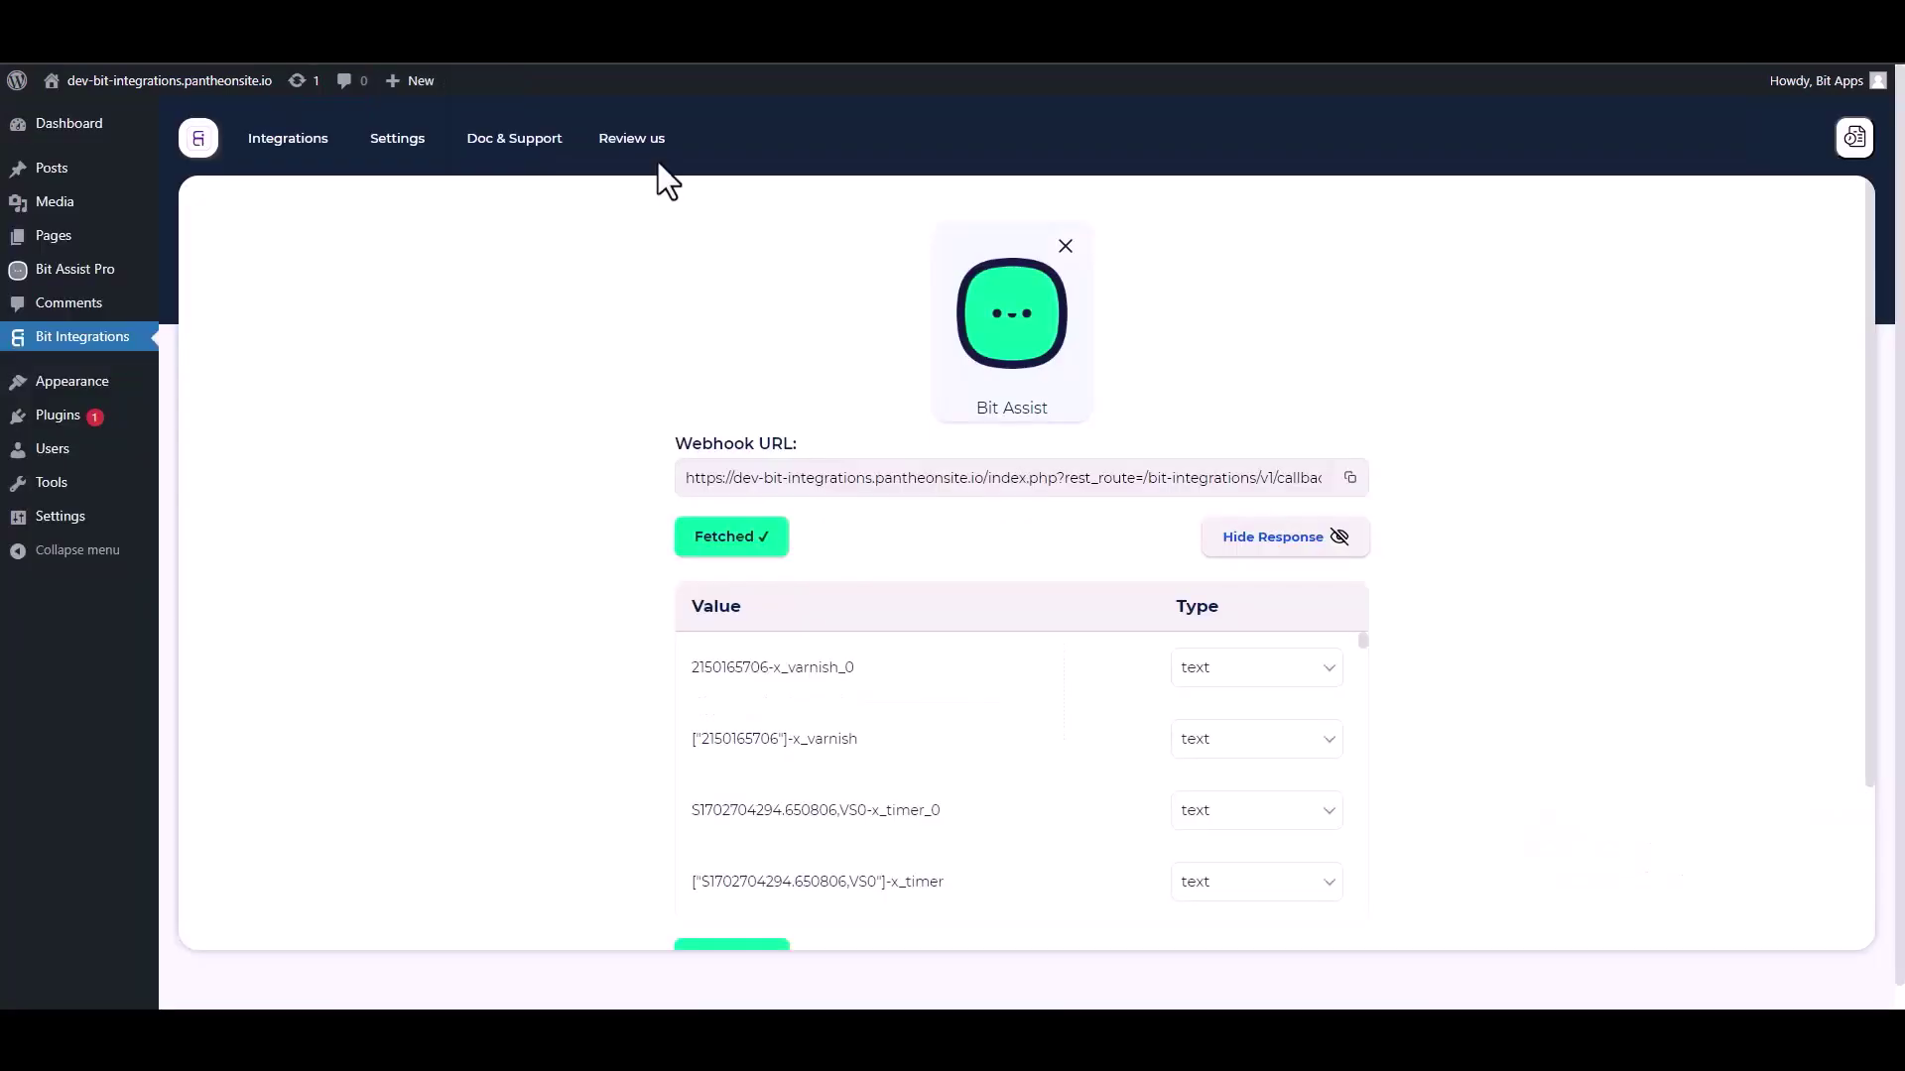
Step: Set MoxieCRM as the action by searching 'mox' among the available actions
scroll(893, 754, "down", 10)
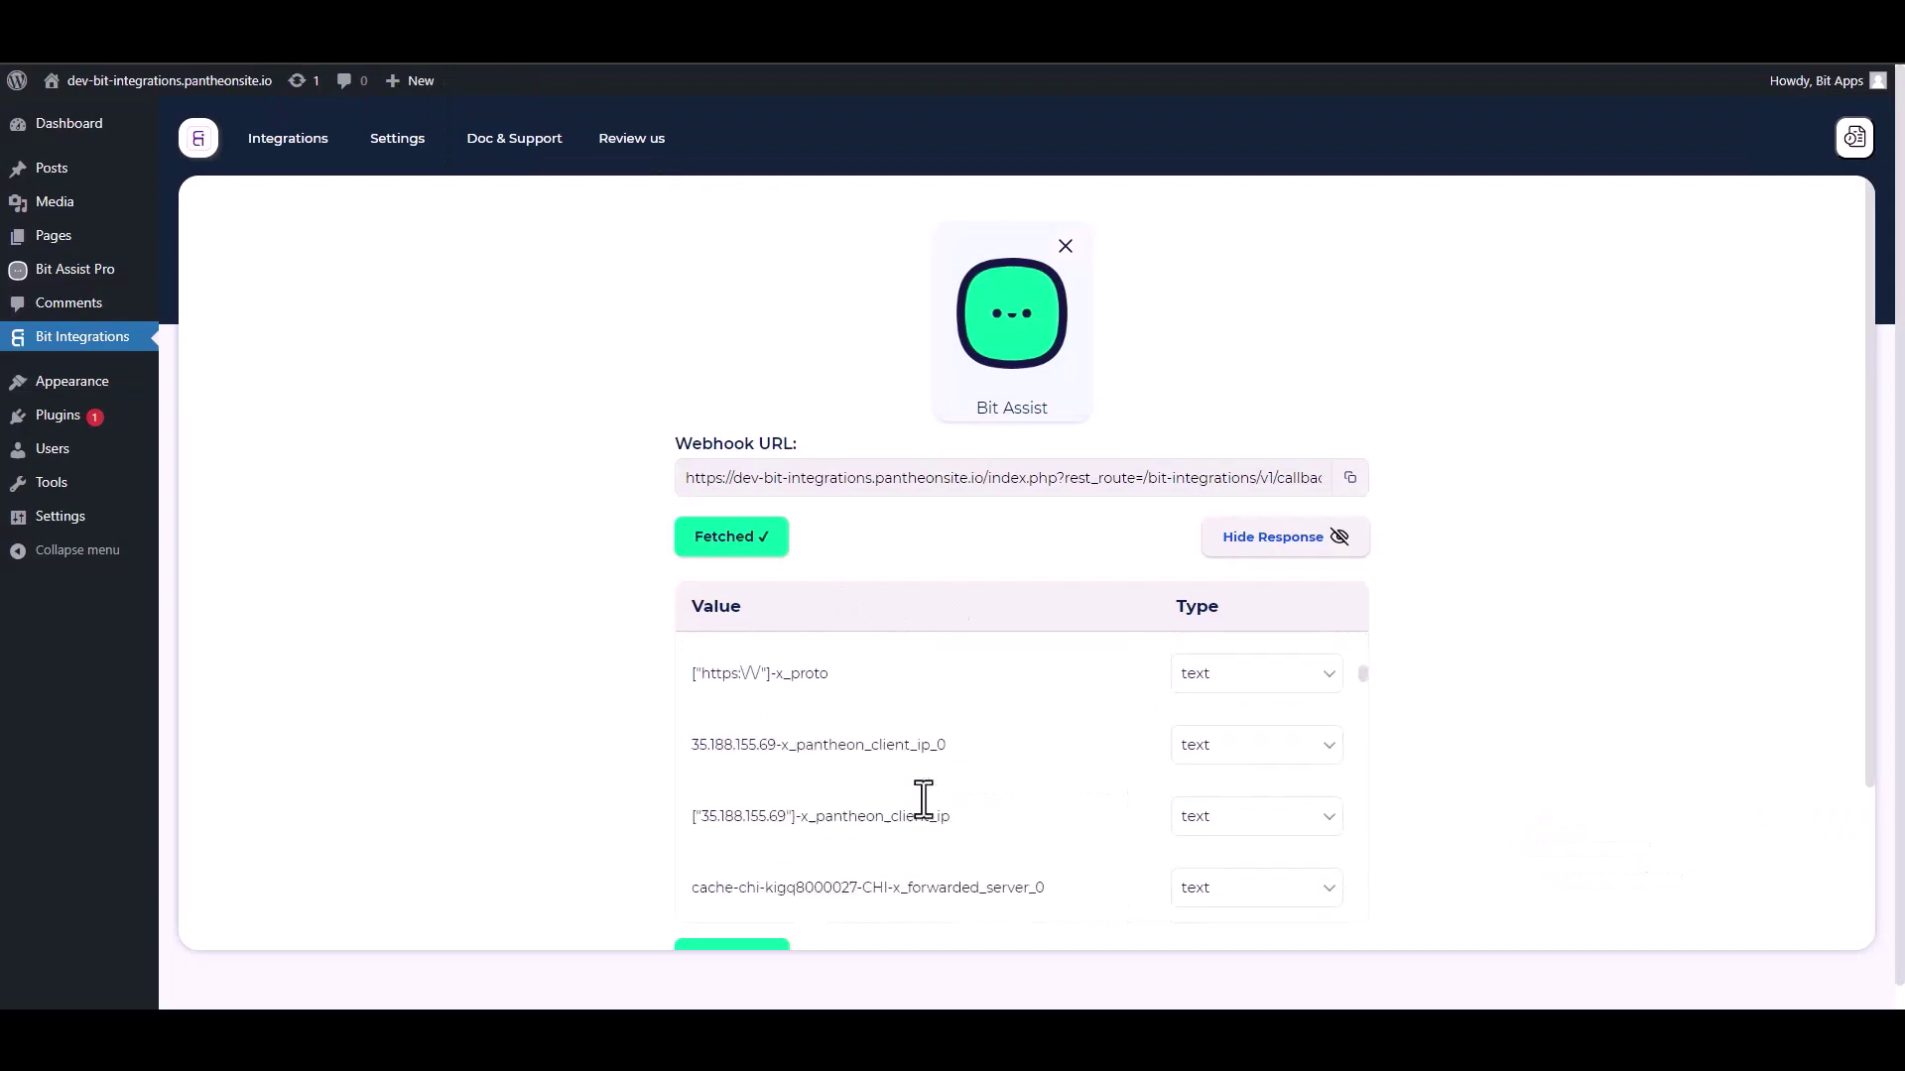
scroll(1571, 675, "down", 2)
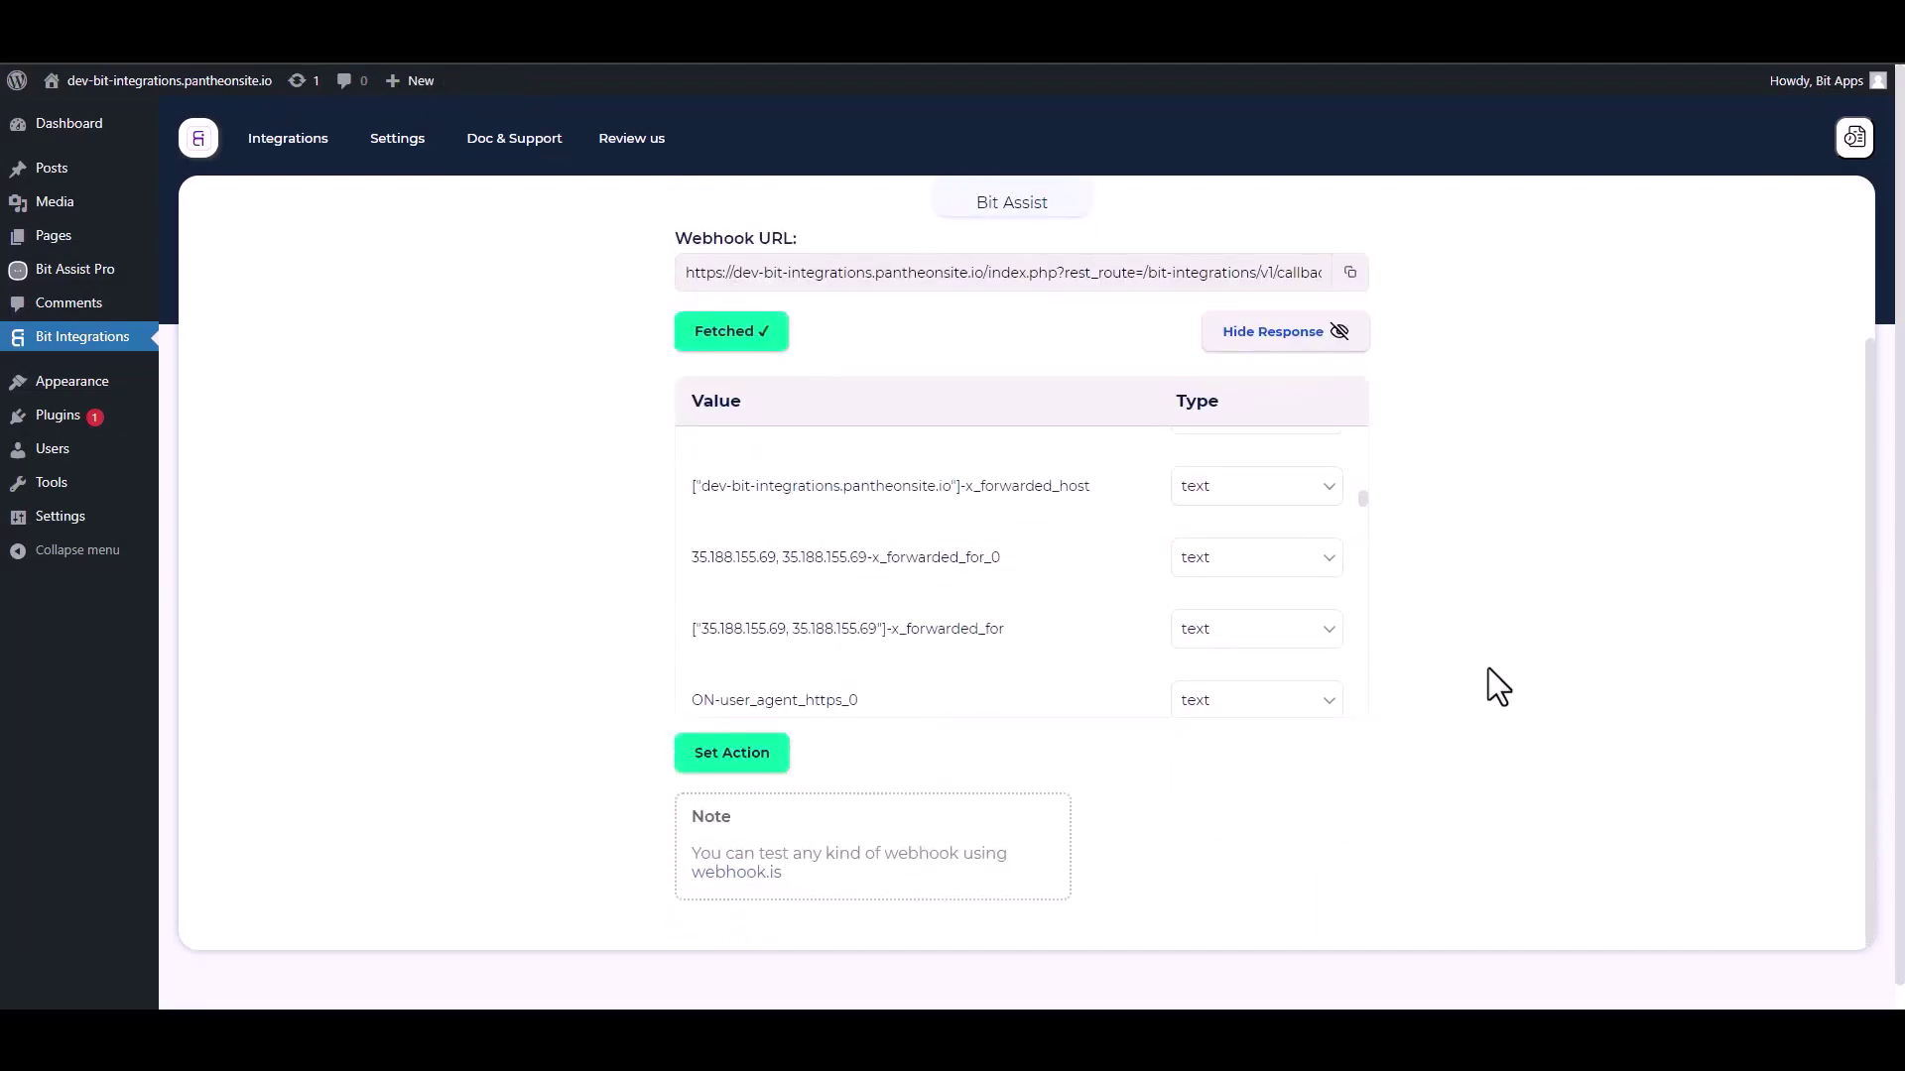
scroll(1564, 693, "down", 1)
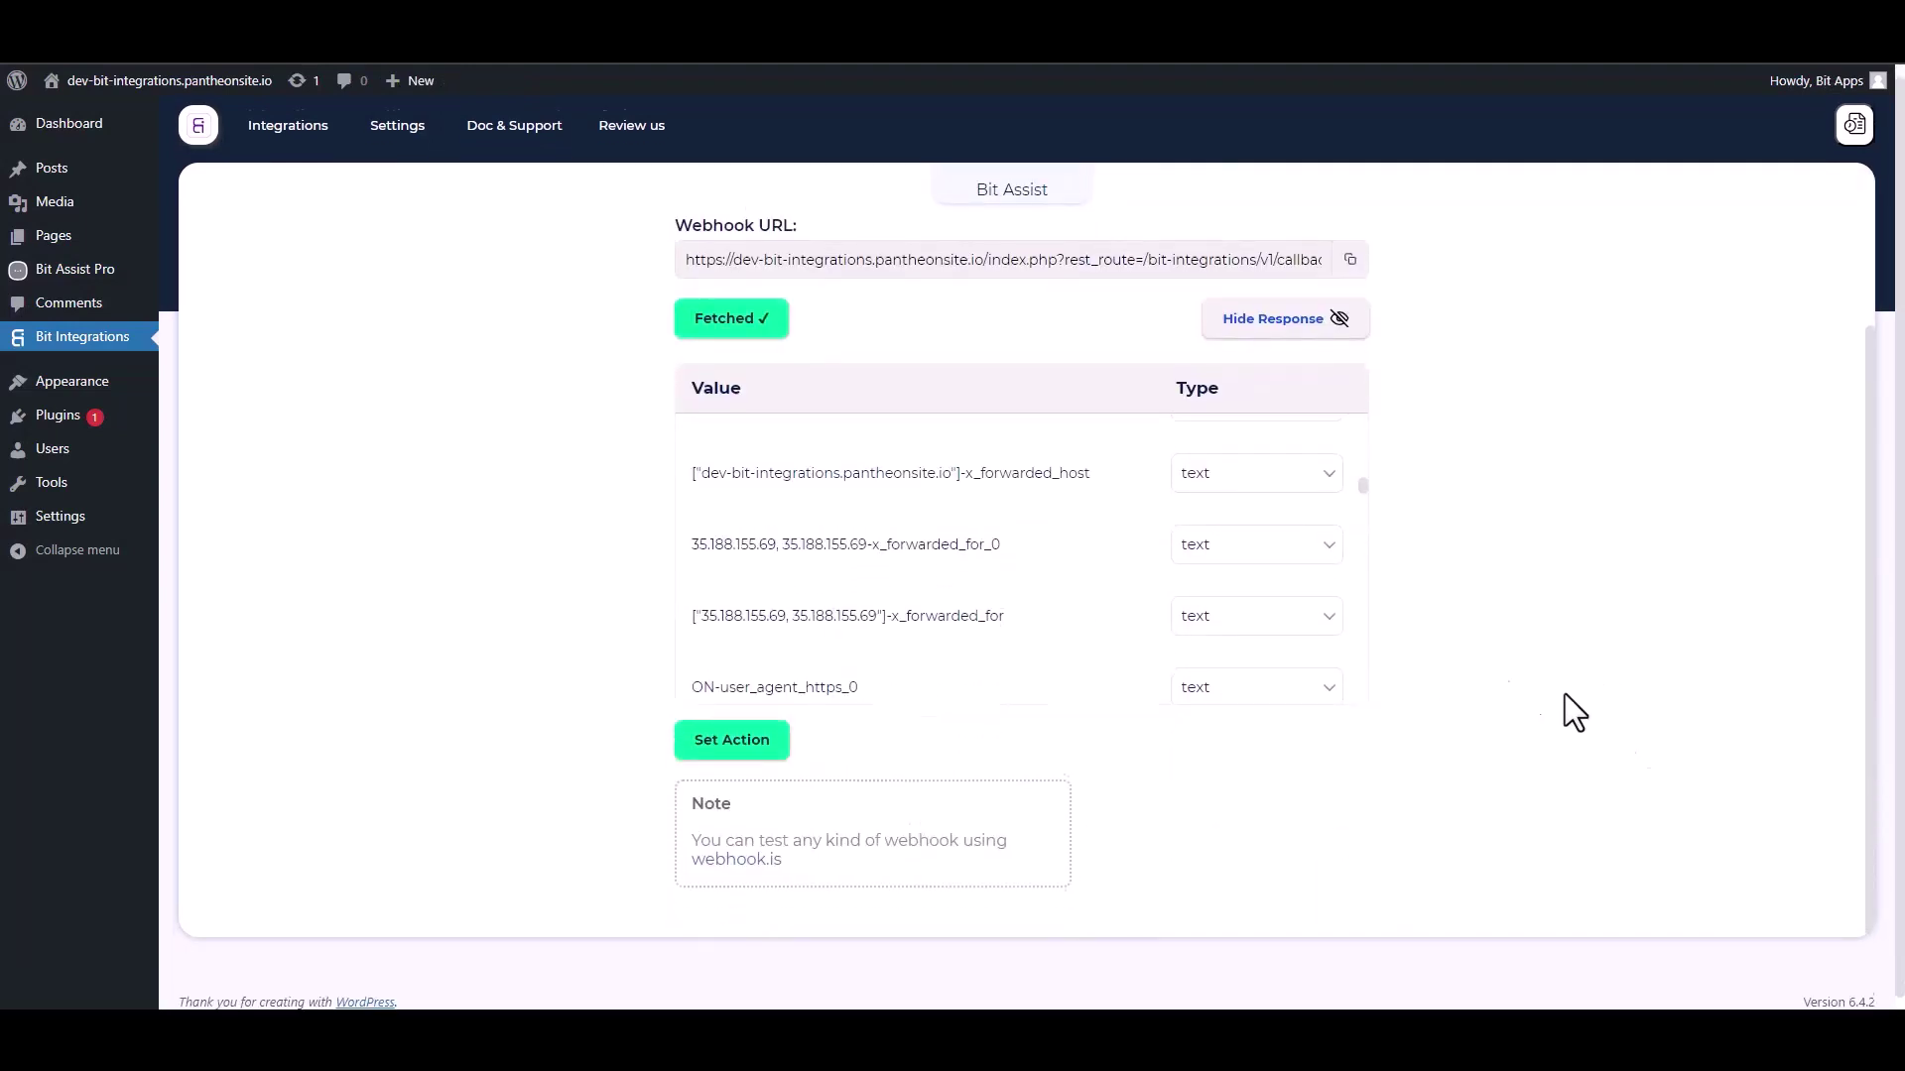
left_click(742, 738)
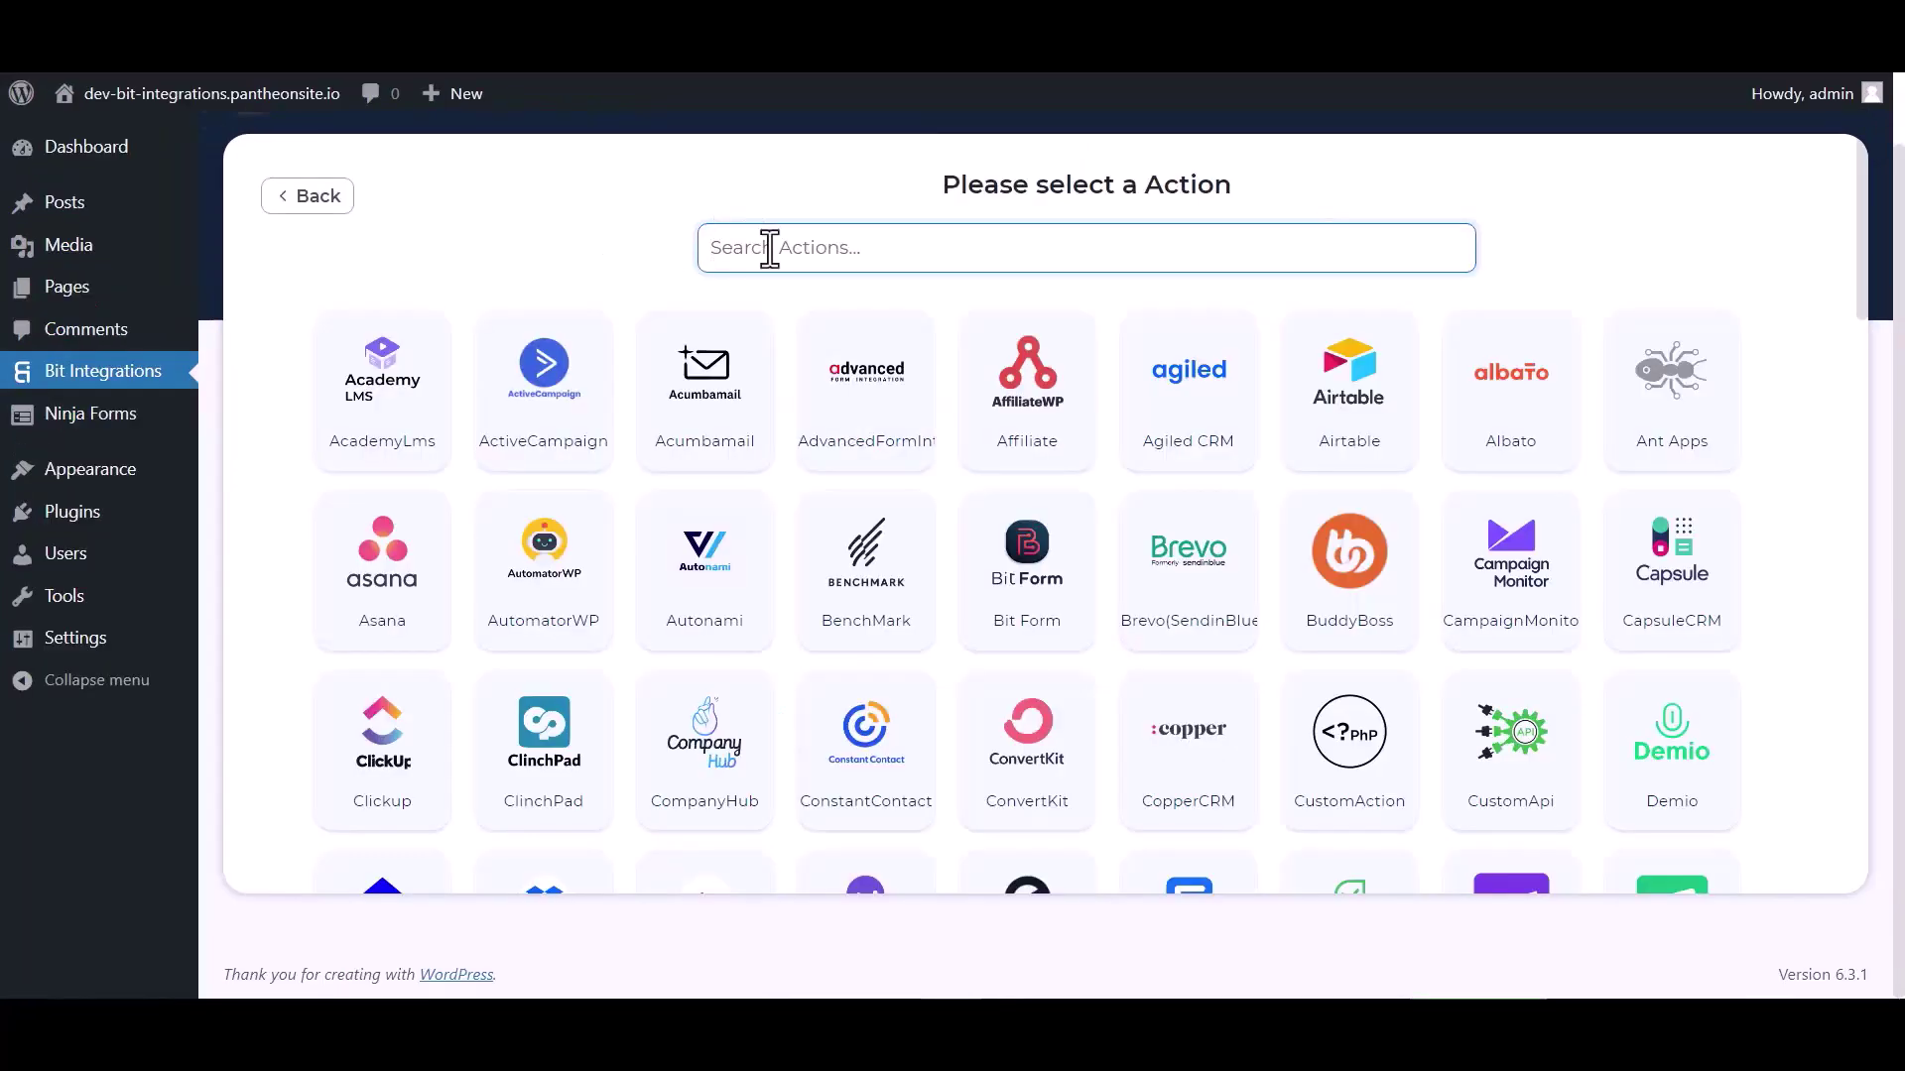
type("mox")
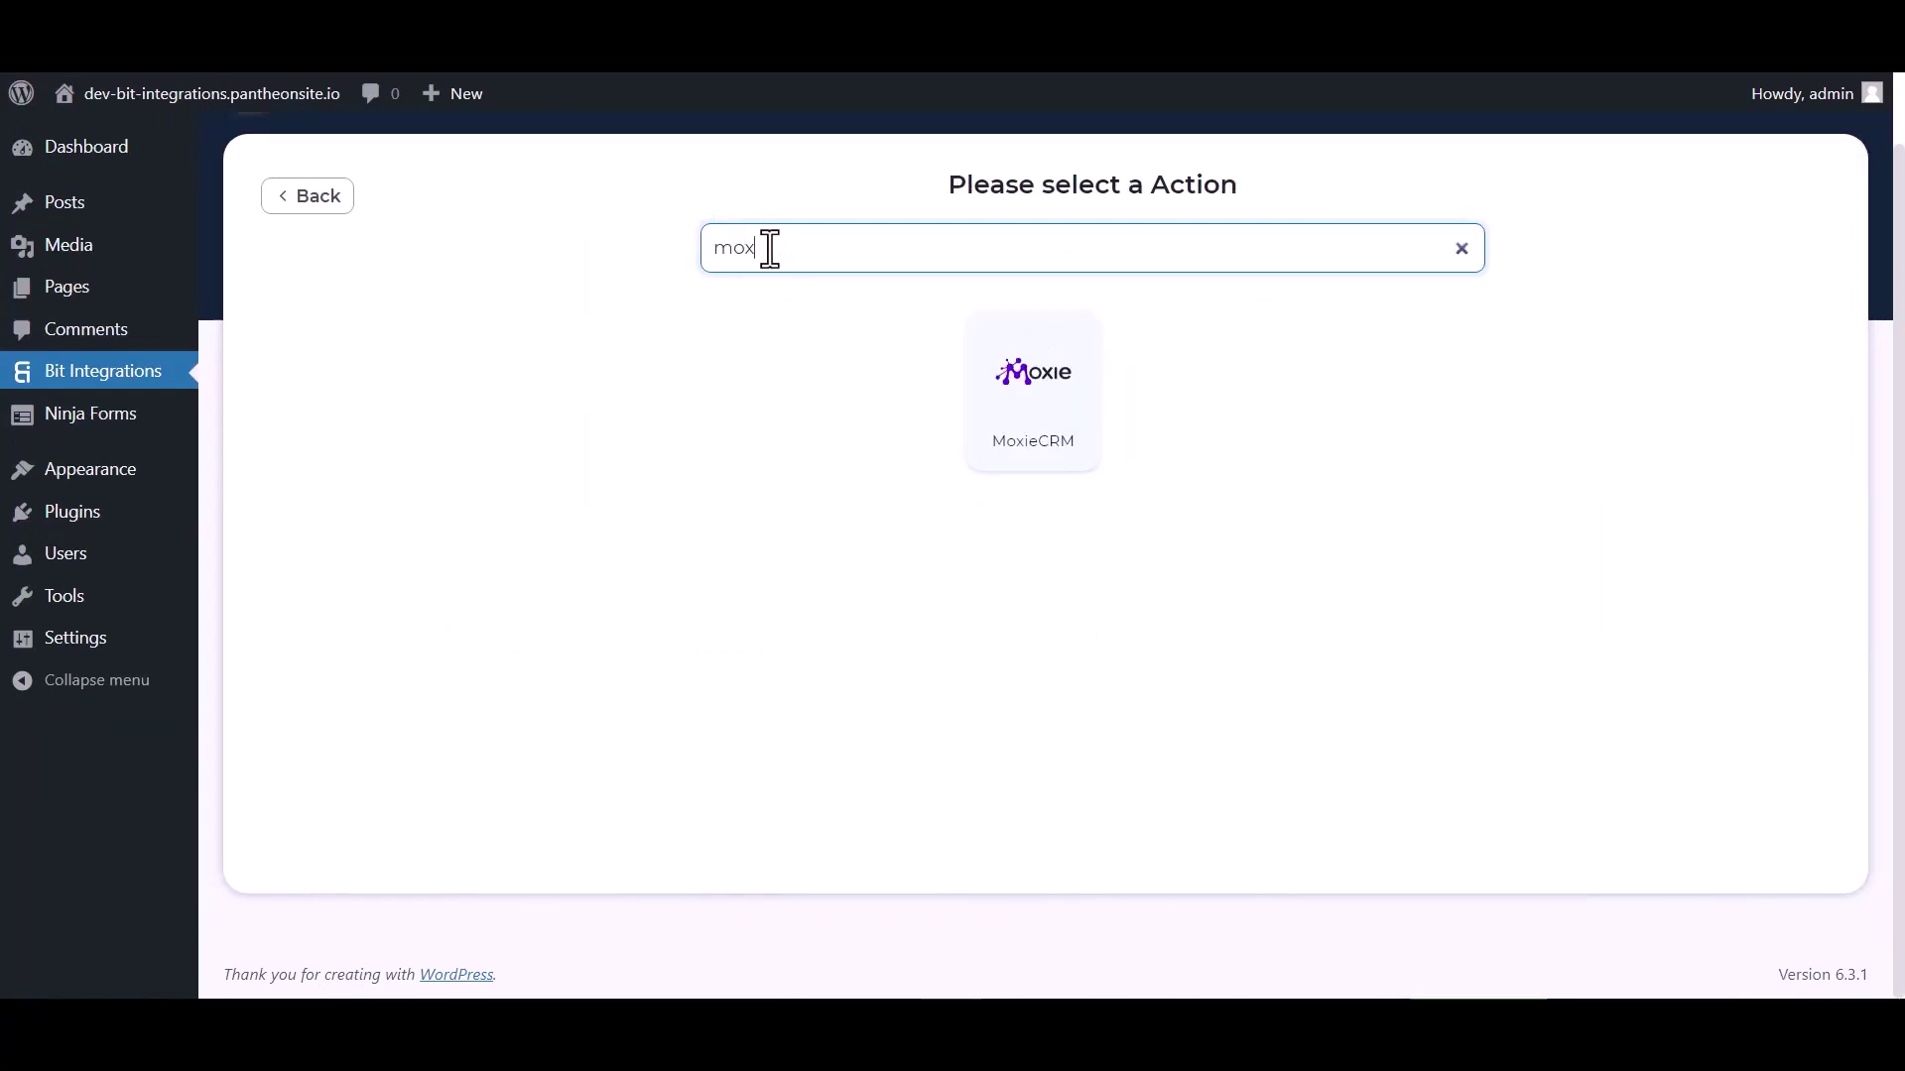
left_click(1008, 413)
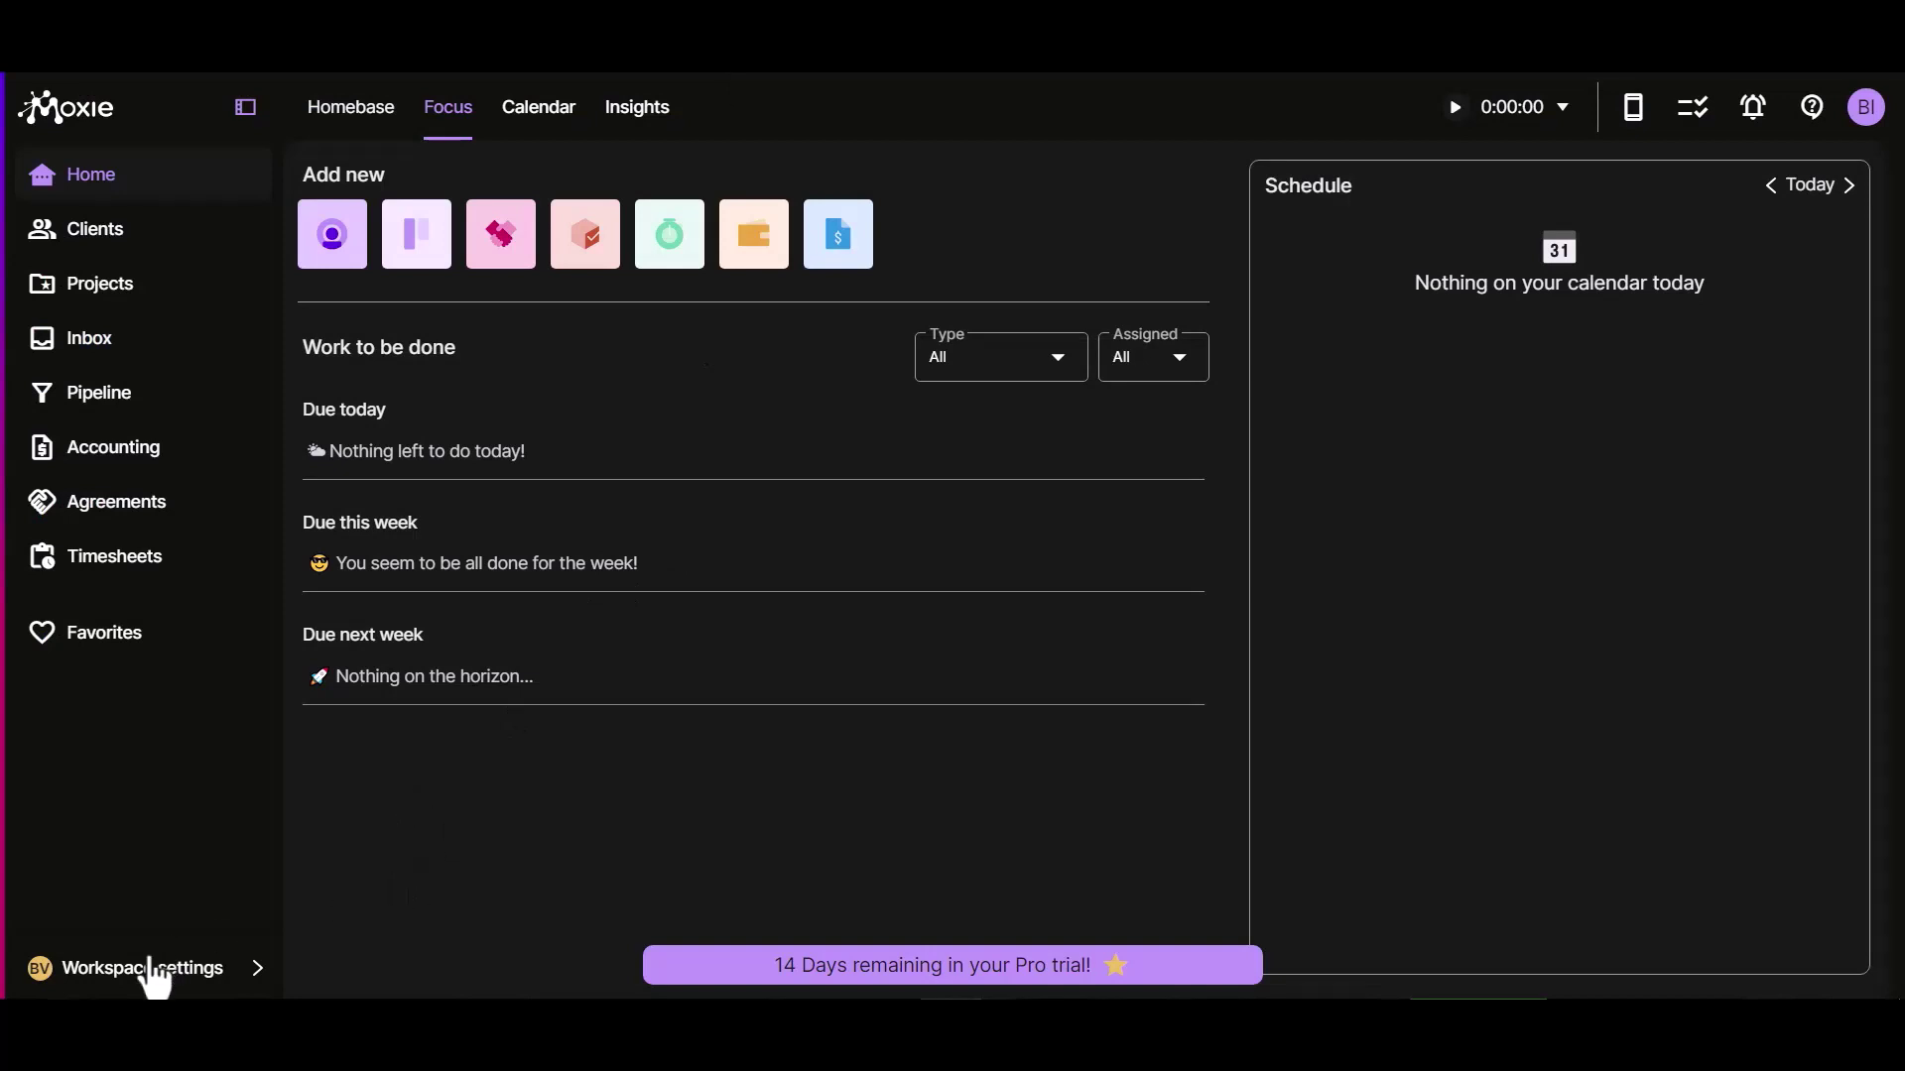
Step: Enable Moxie's Custom Integration under Connected apps > Integrations and copy the API key
left_click(153, 970)
left_click(338, 787)
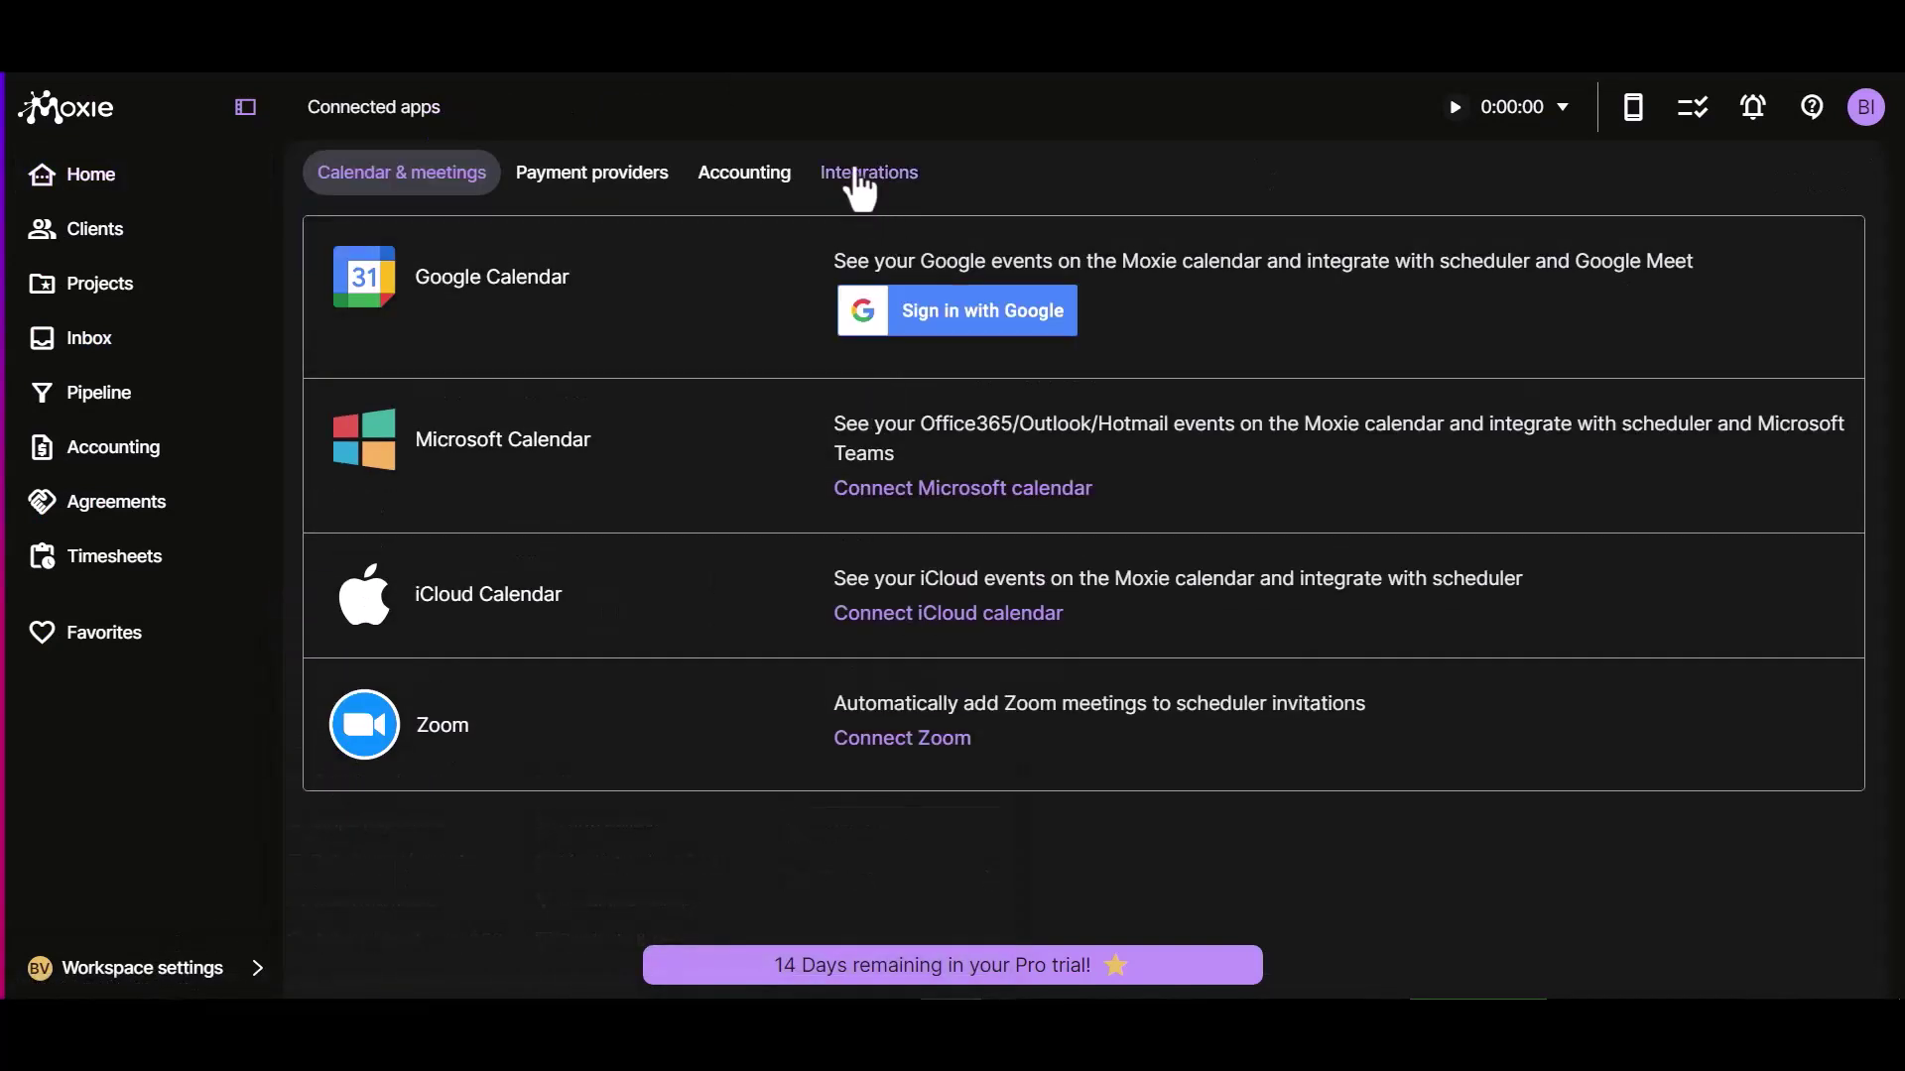
left_click(859, 179)
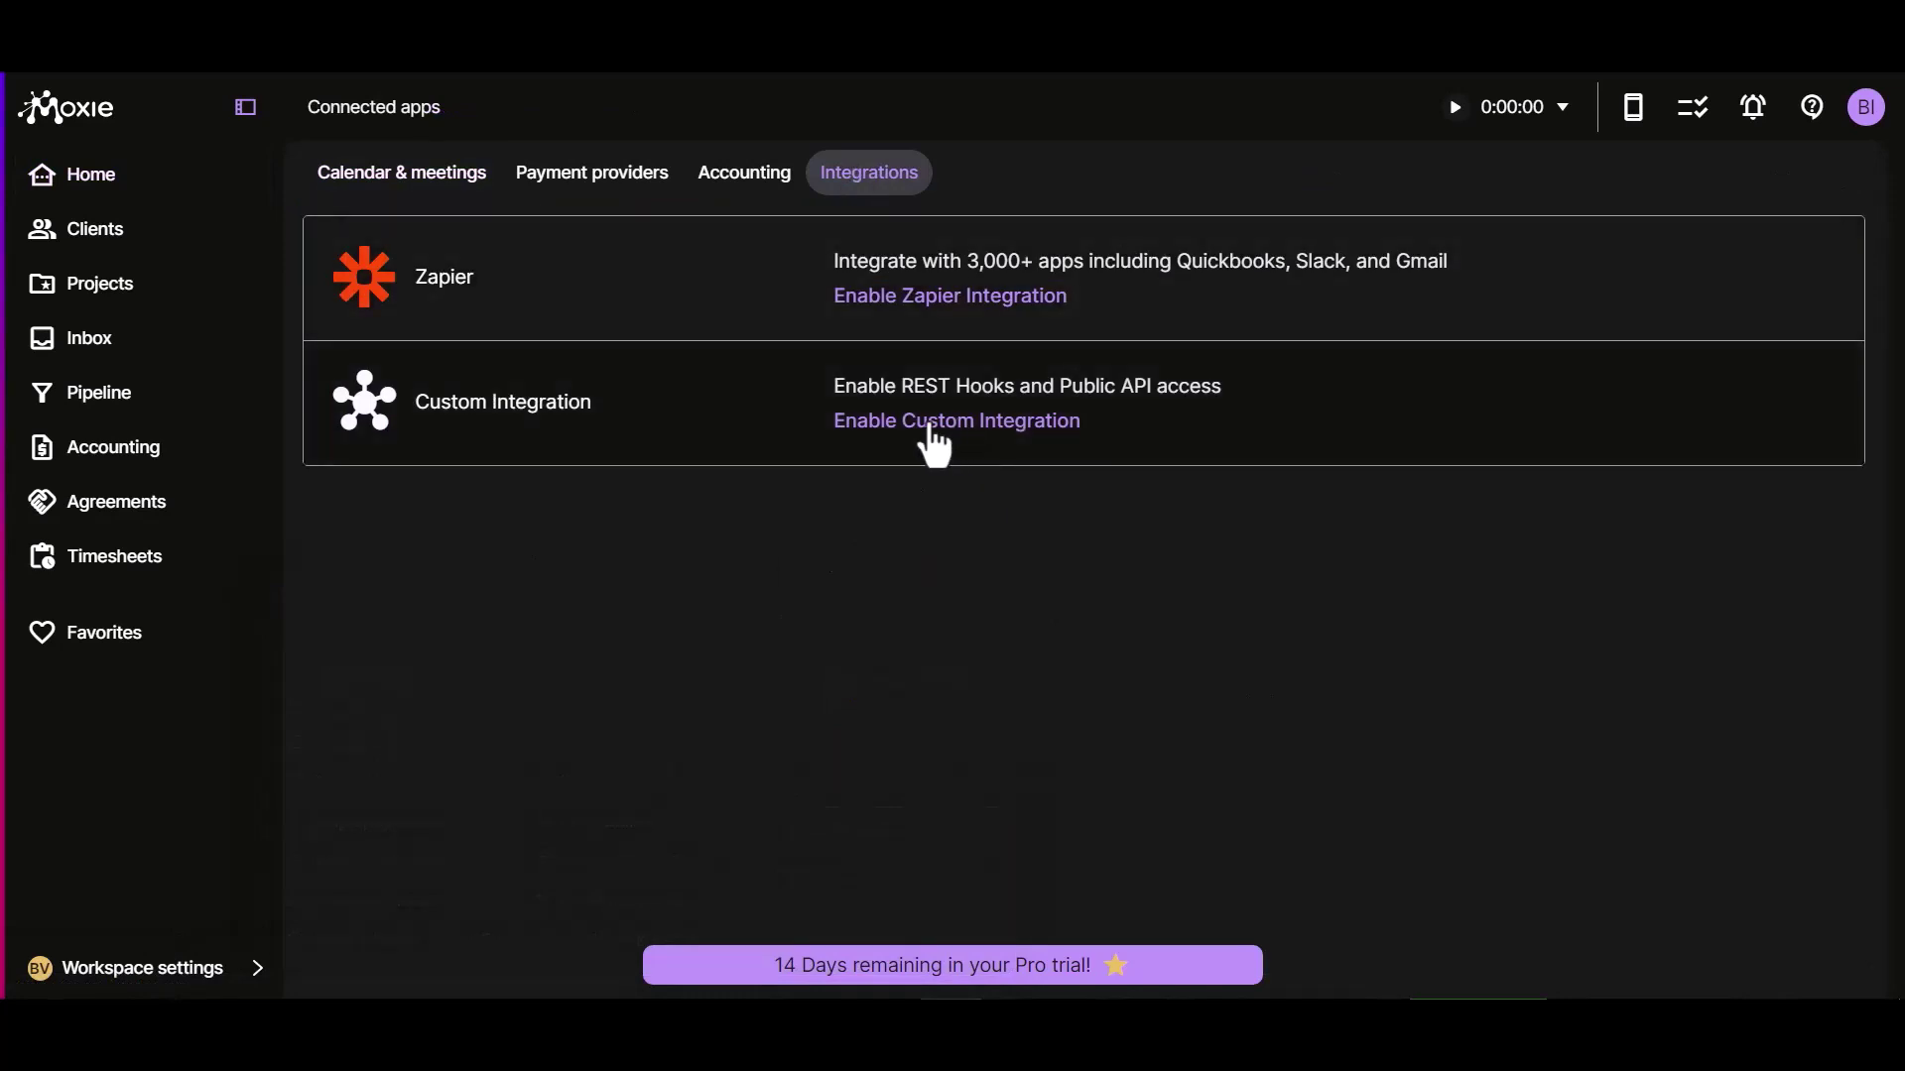
left_click(932, 428)
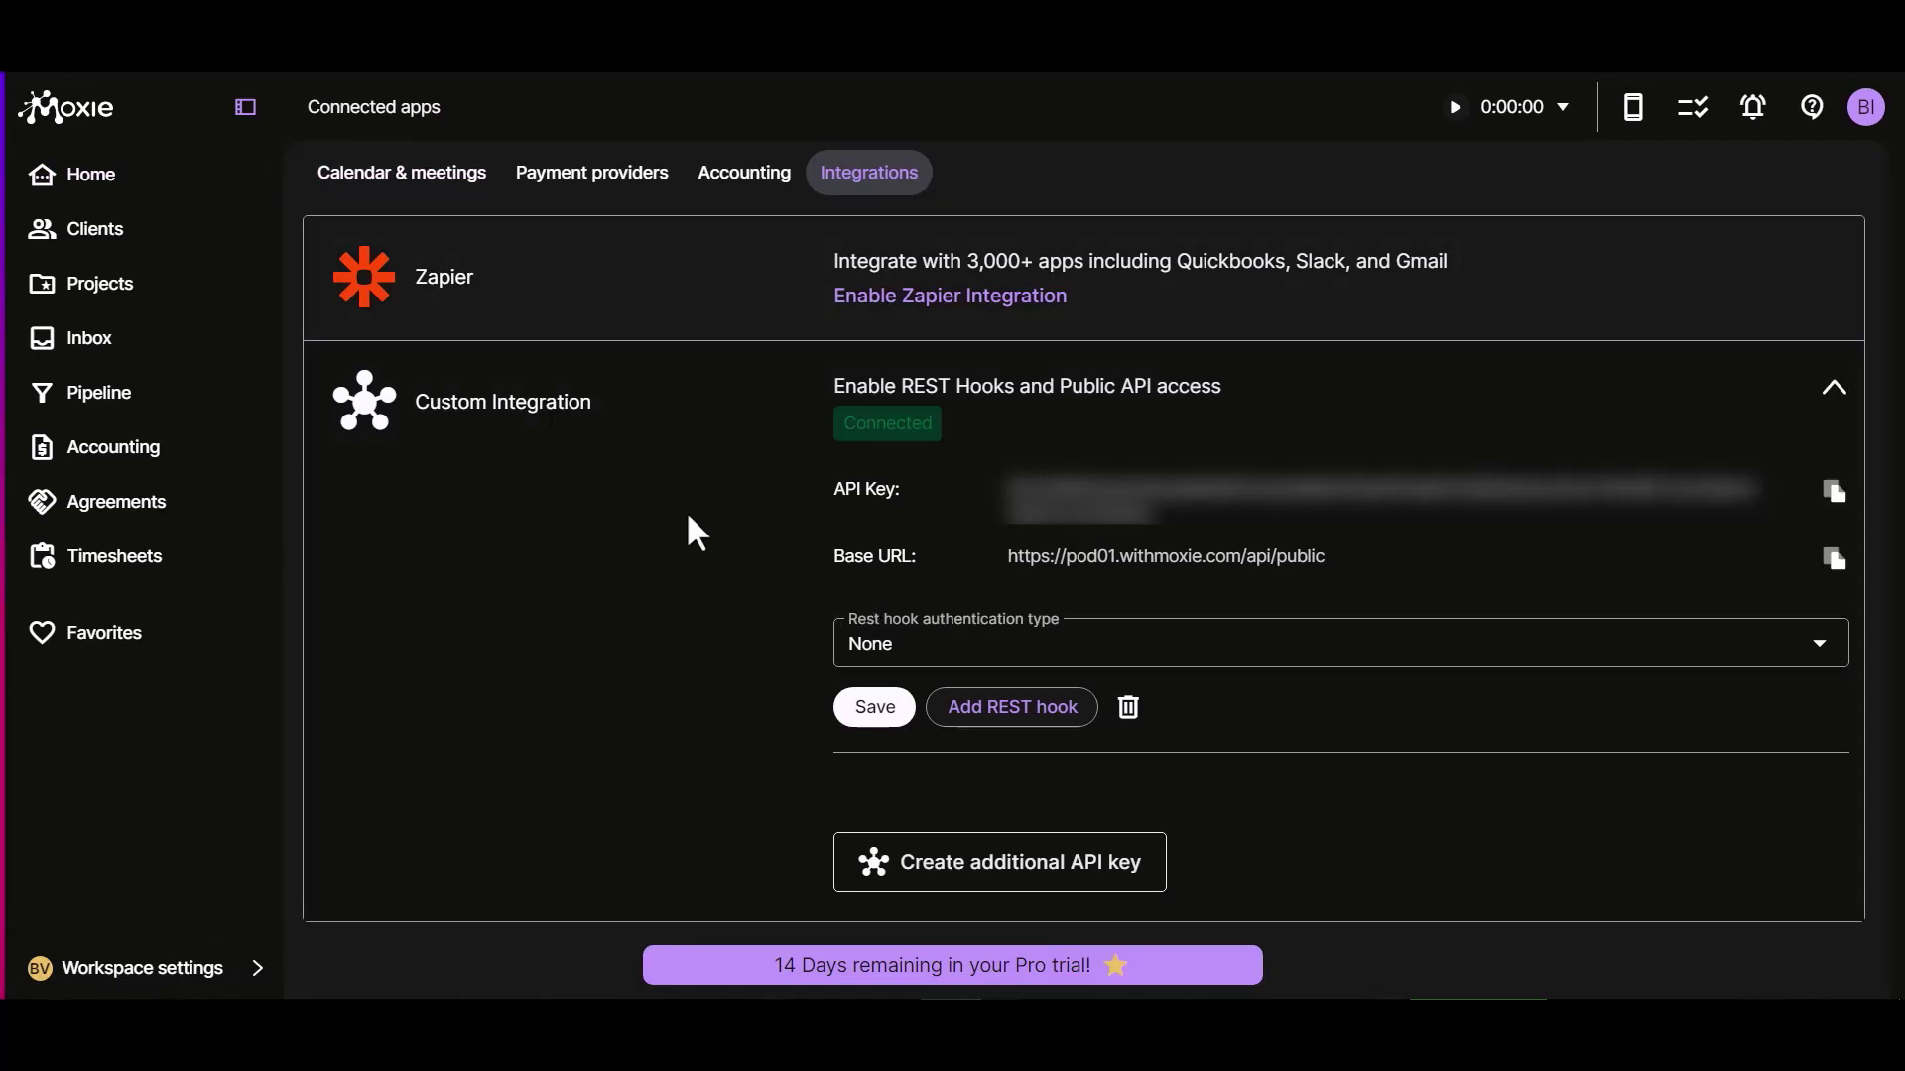
left_click(1834, 492)
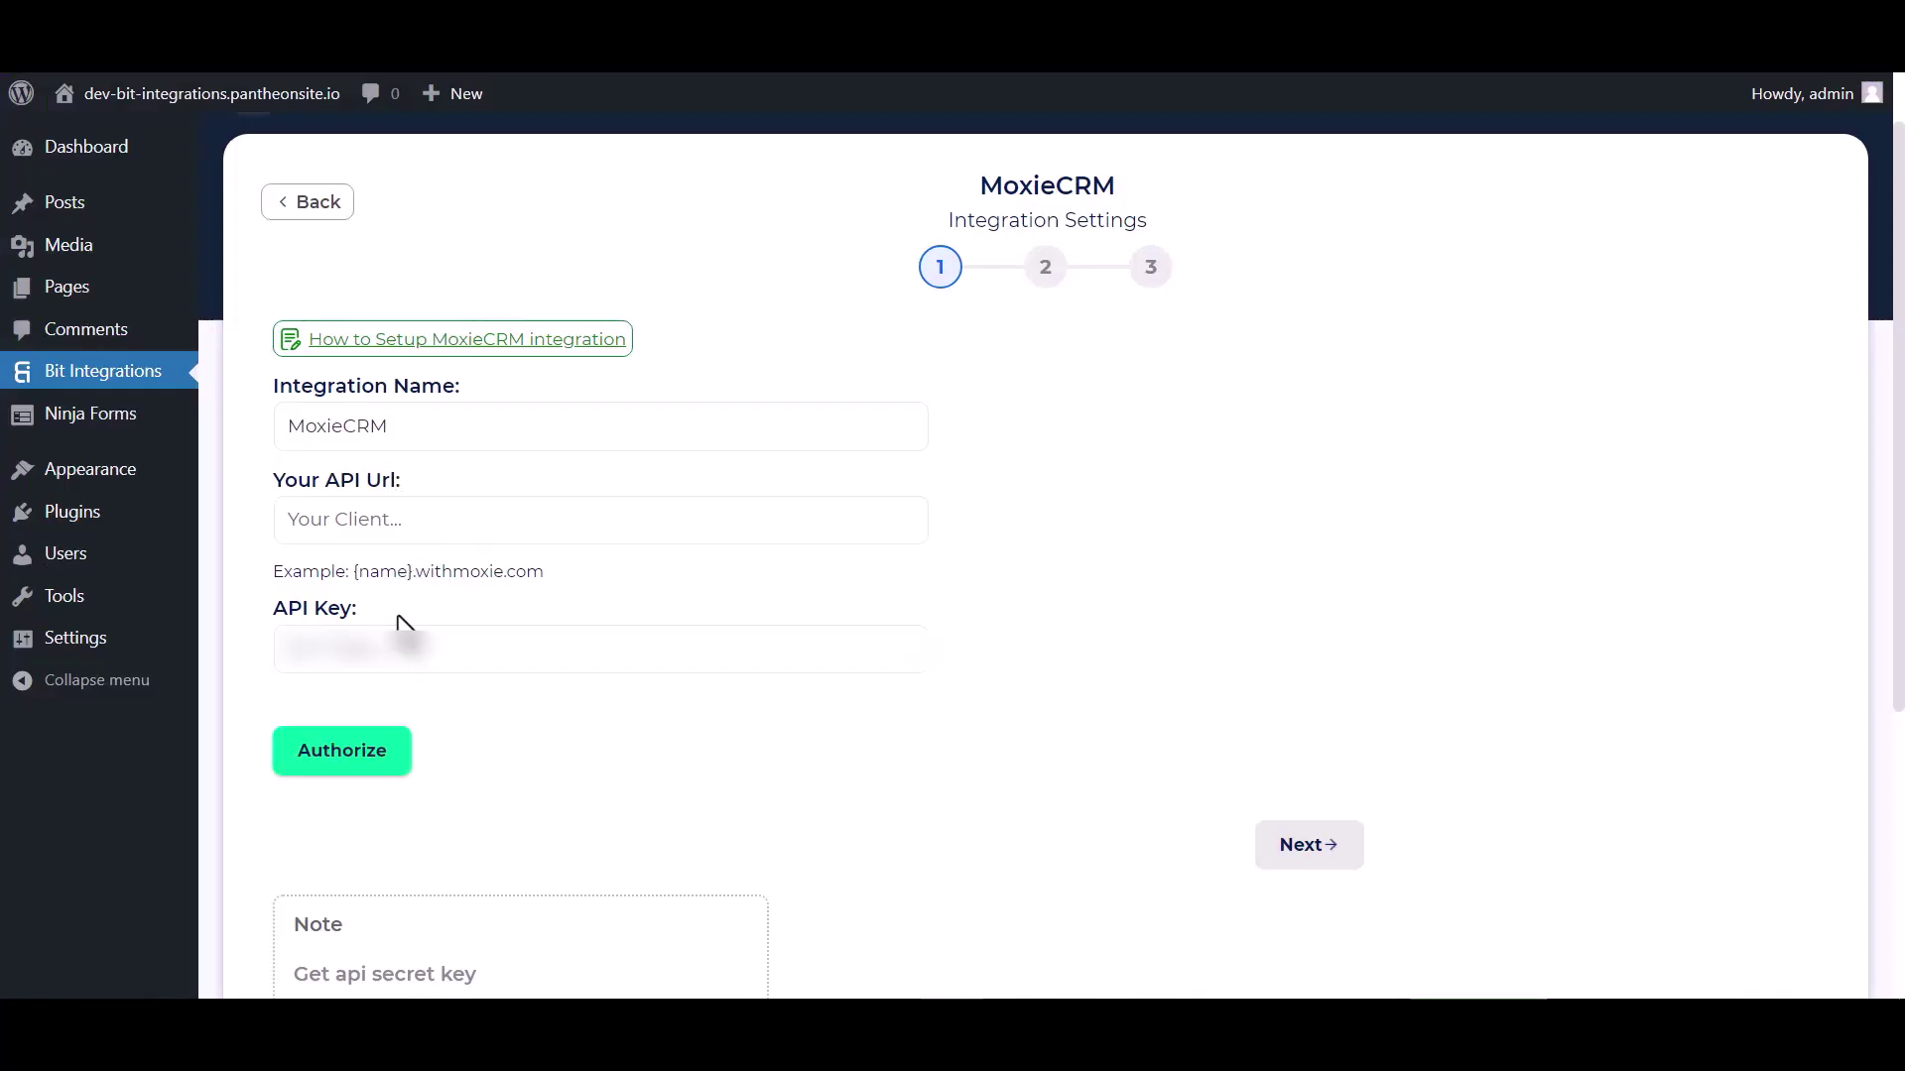
Step: Enter the copied API key and pod01.withmoxie.com as the API URL, then authorize MoxieCRM
left_click(410, 655)
key("ctrl+v")
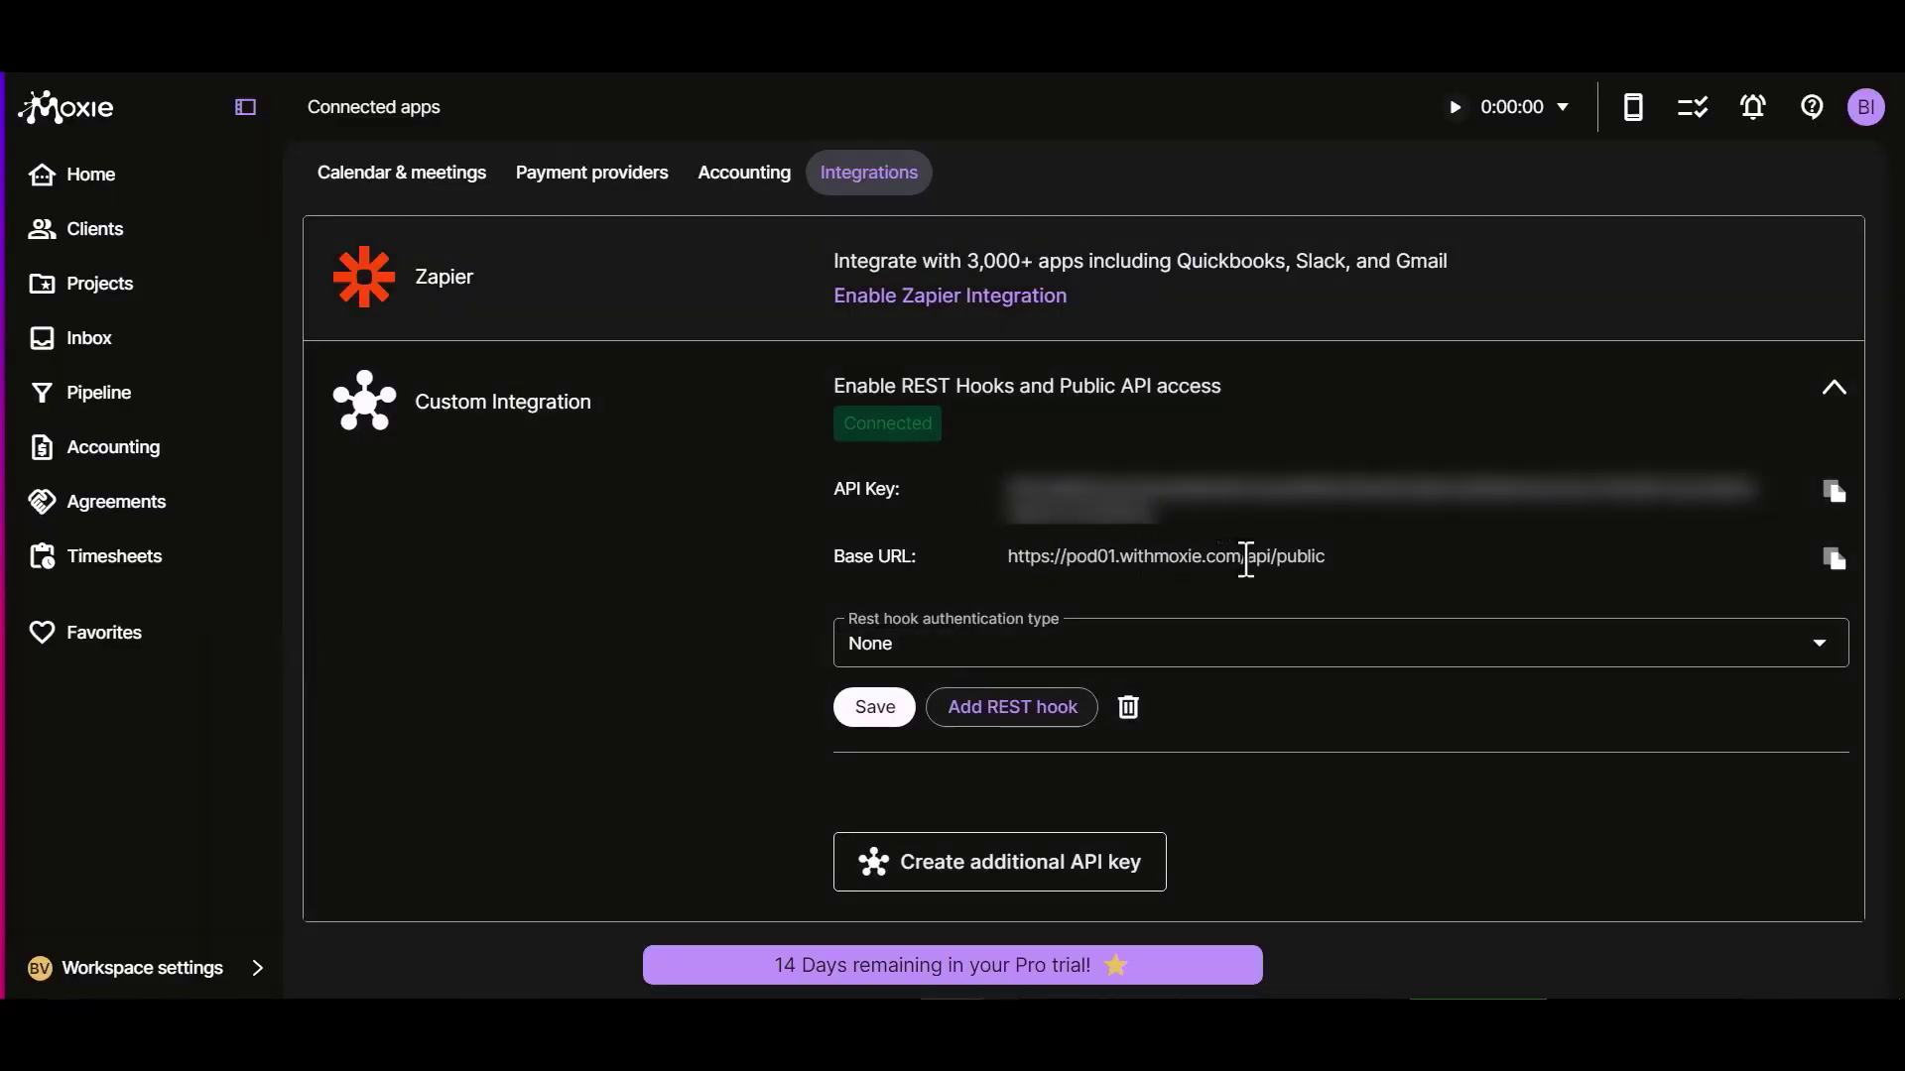
left_click_drag(1243, 558, 1065, 560)
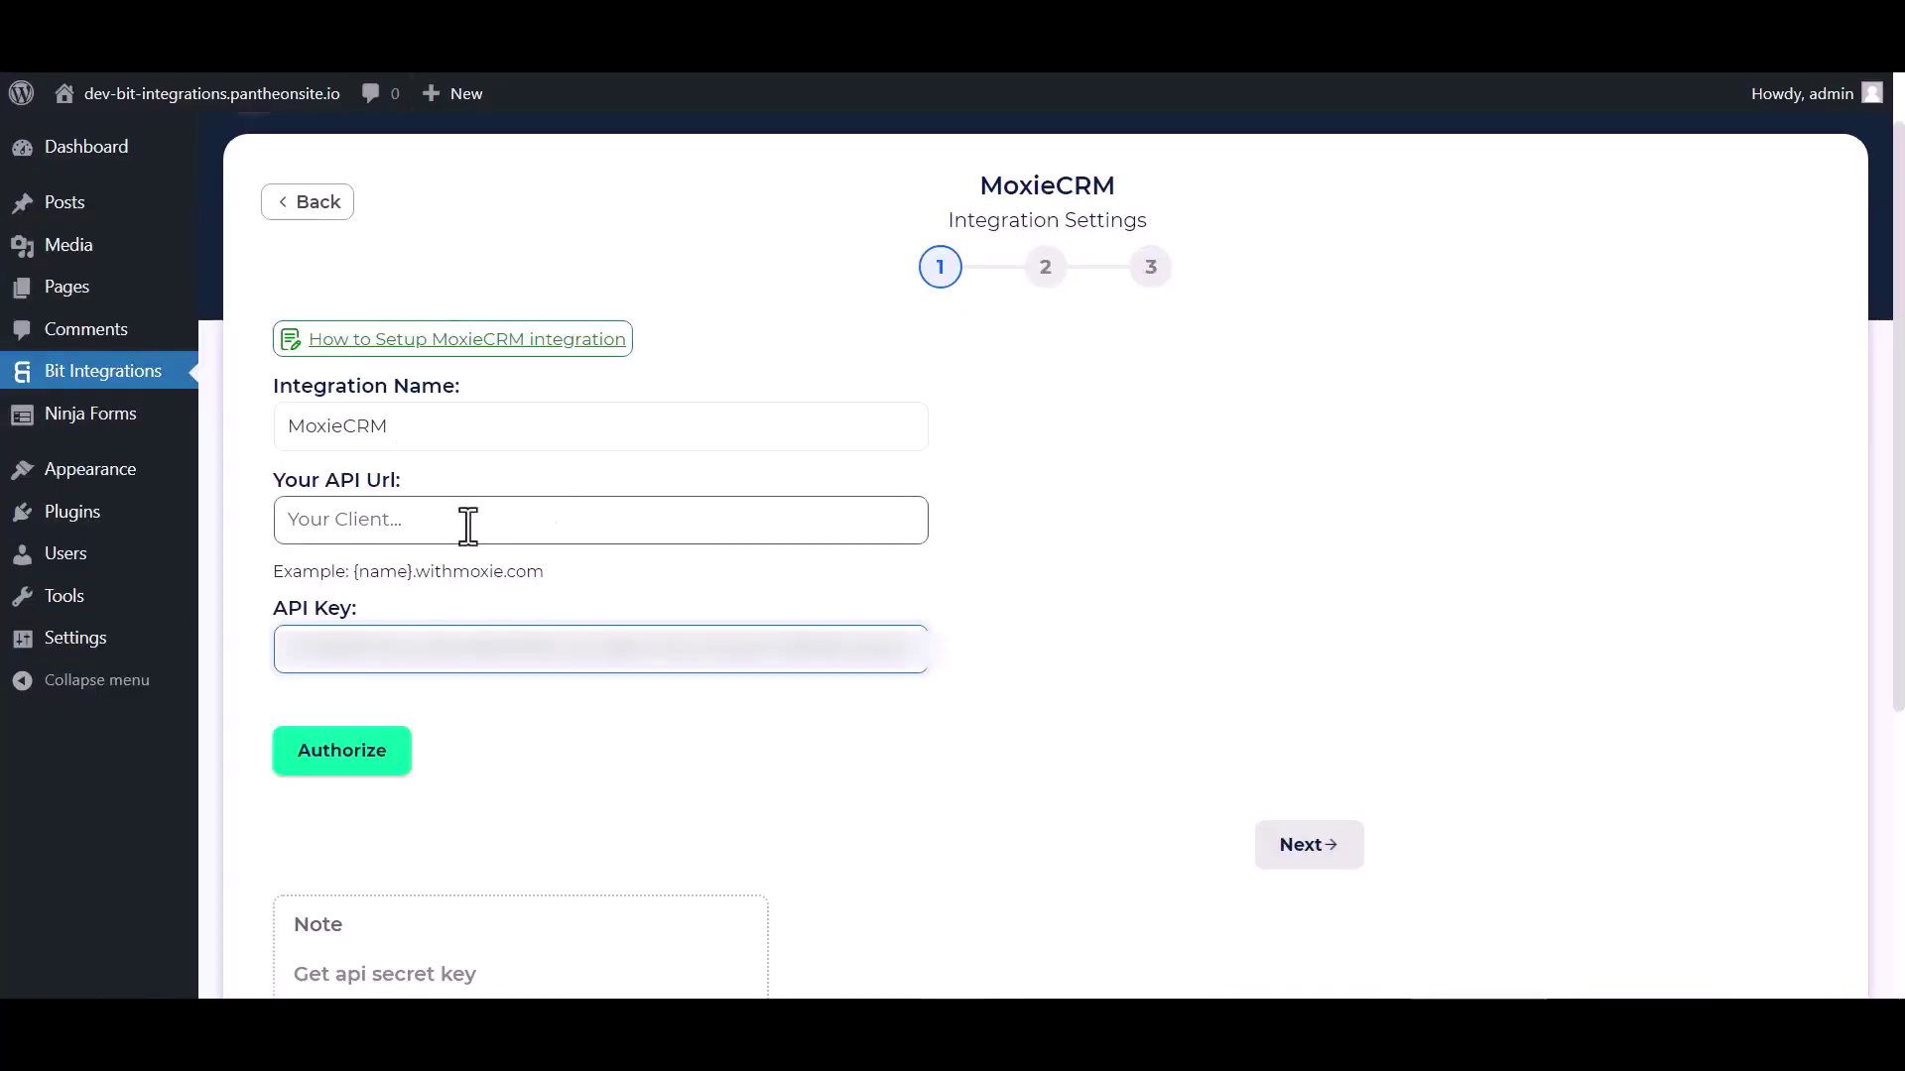
left_click(442, 519)
key("ctrl+v")
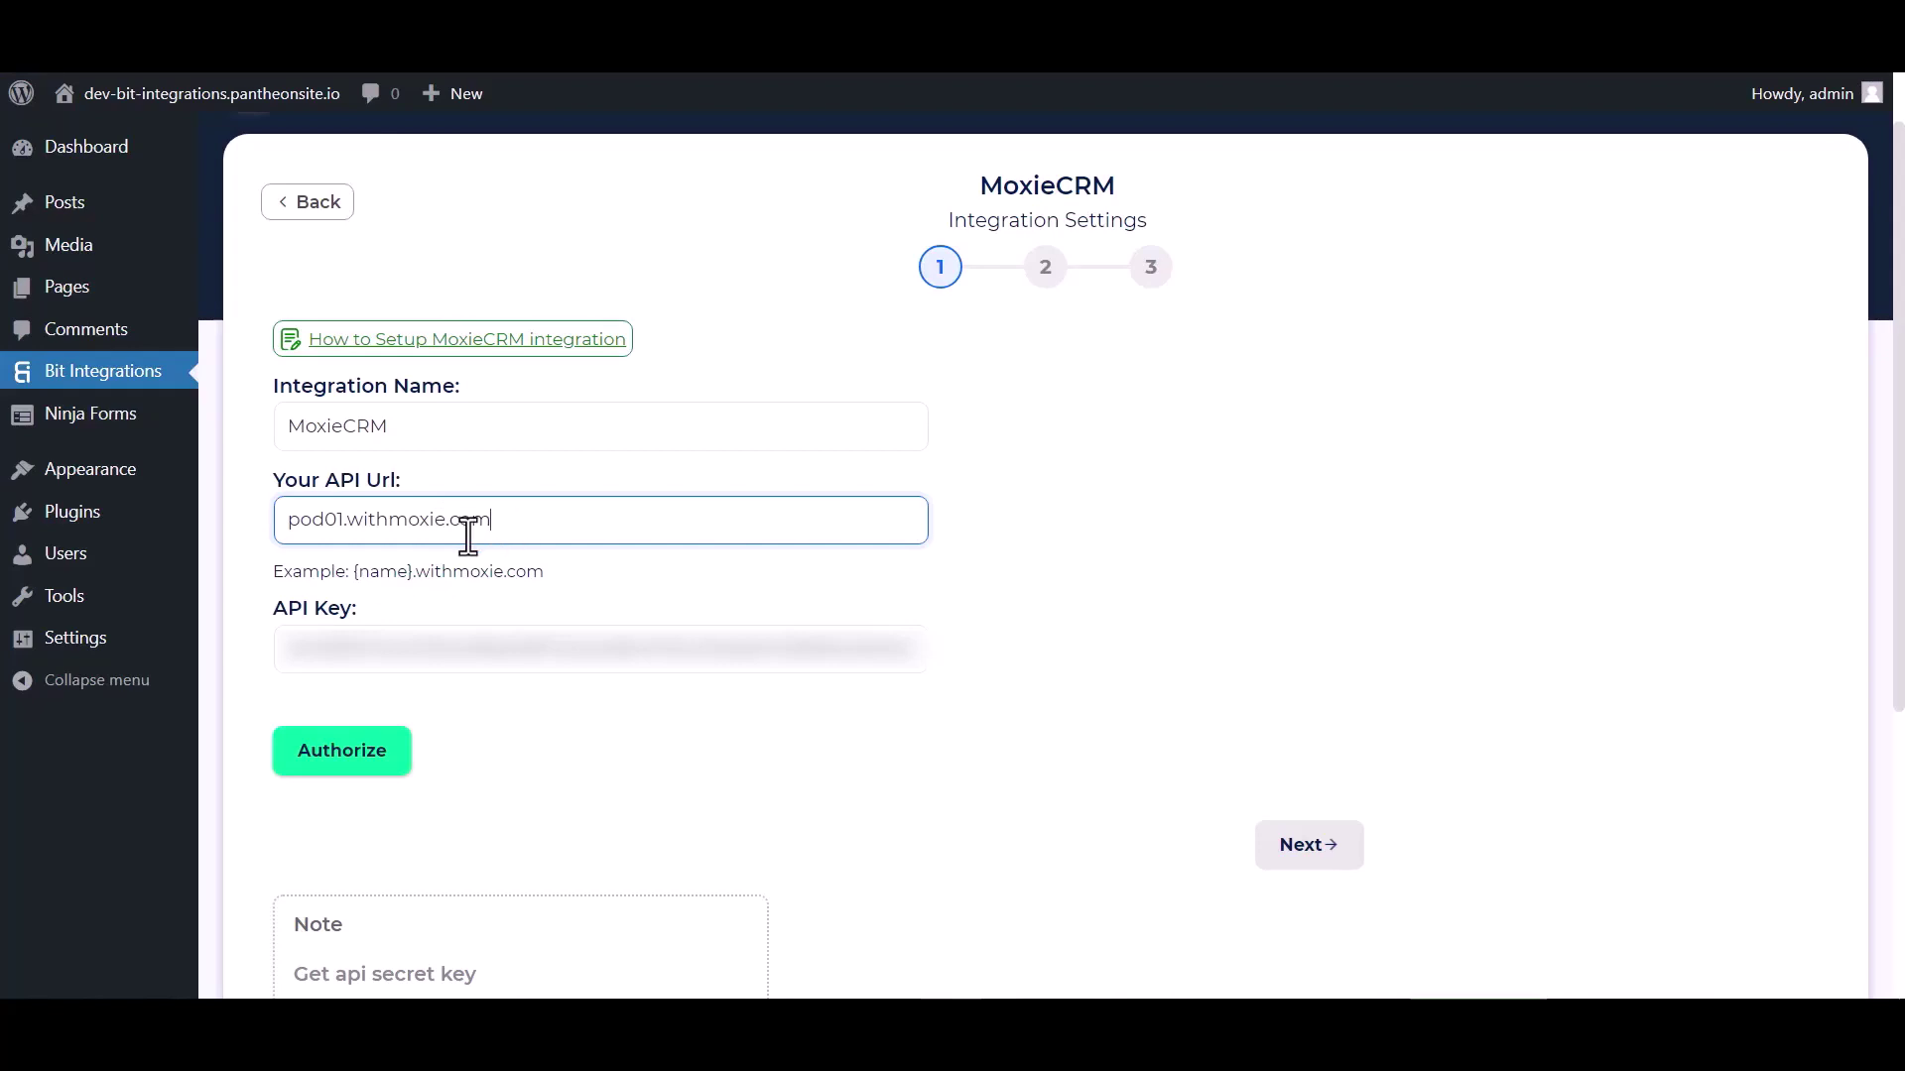
left_click_drag(511, 523, 289, 523)
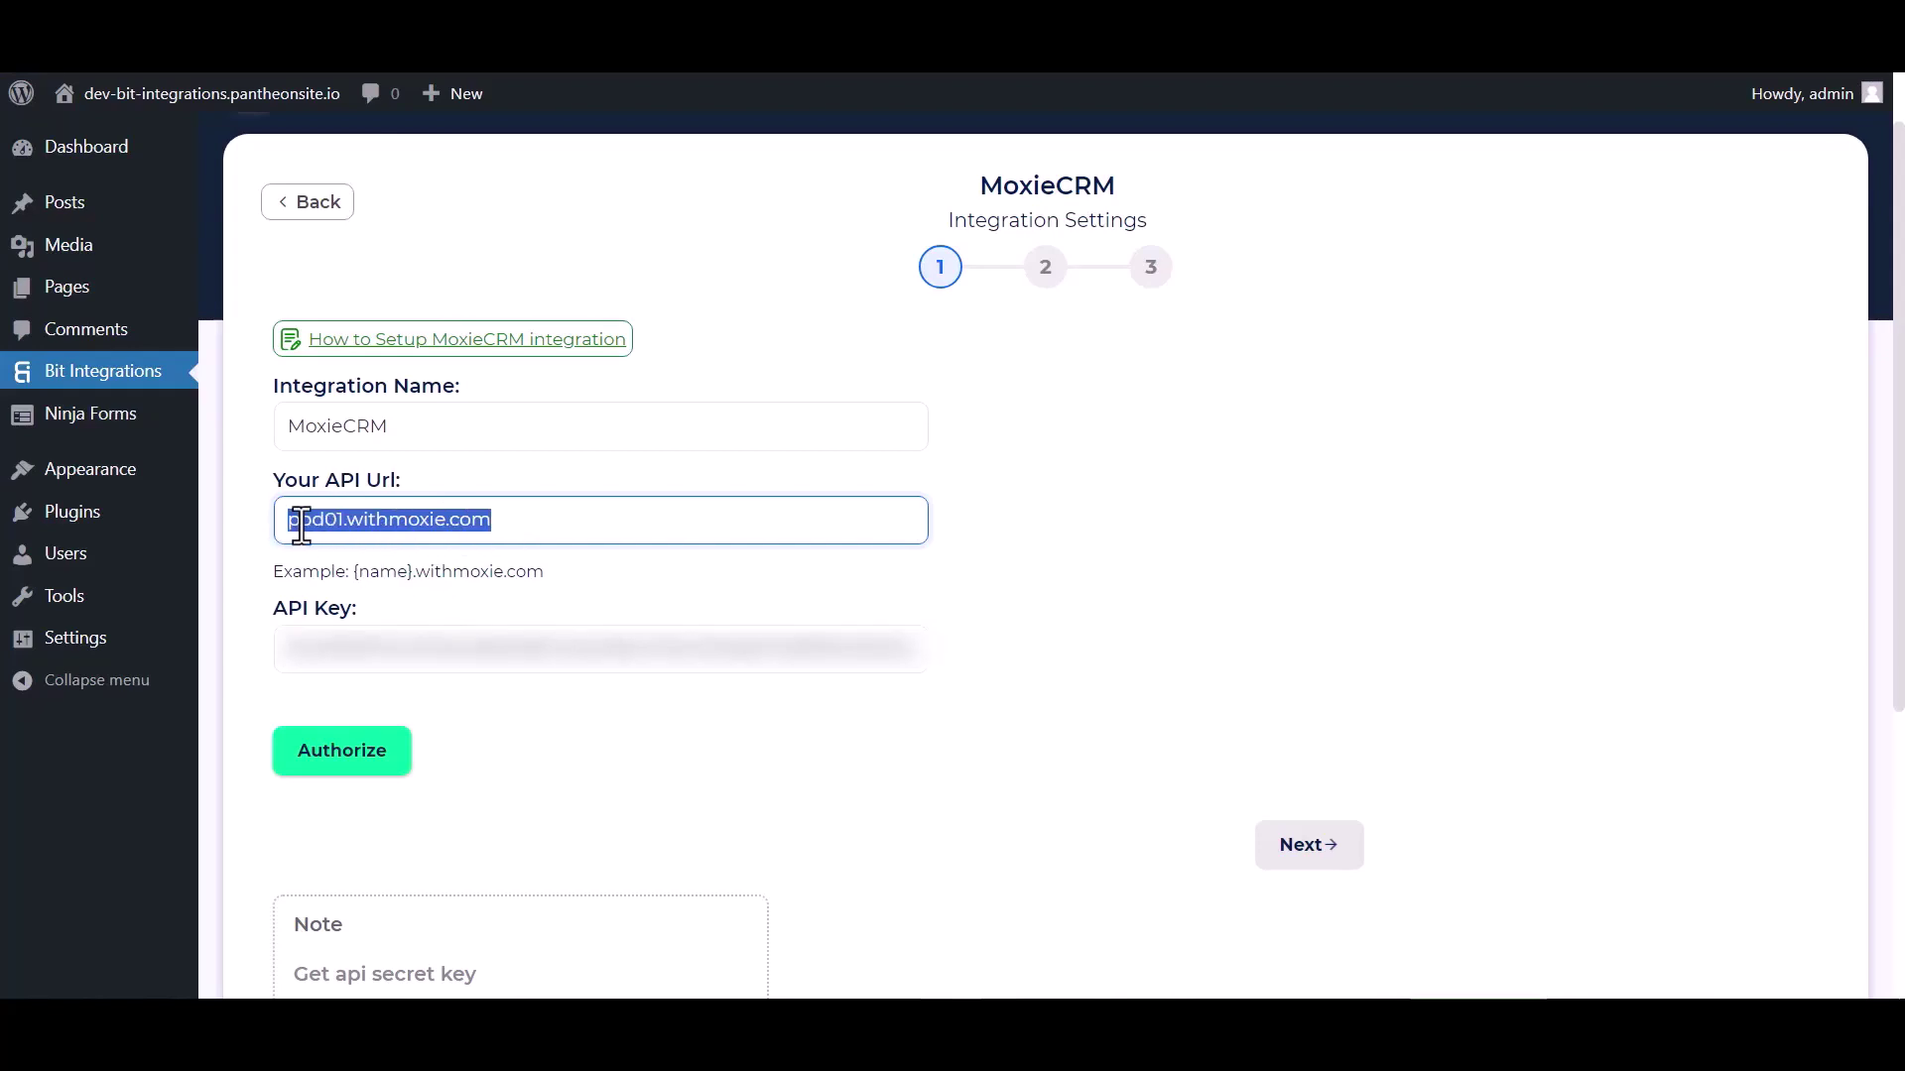
left_click(541, 532)
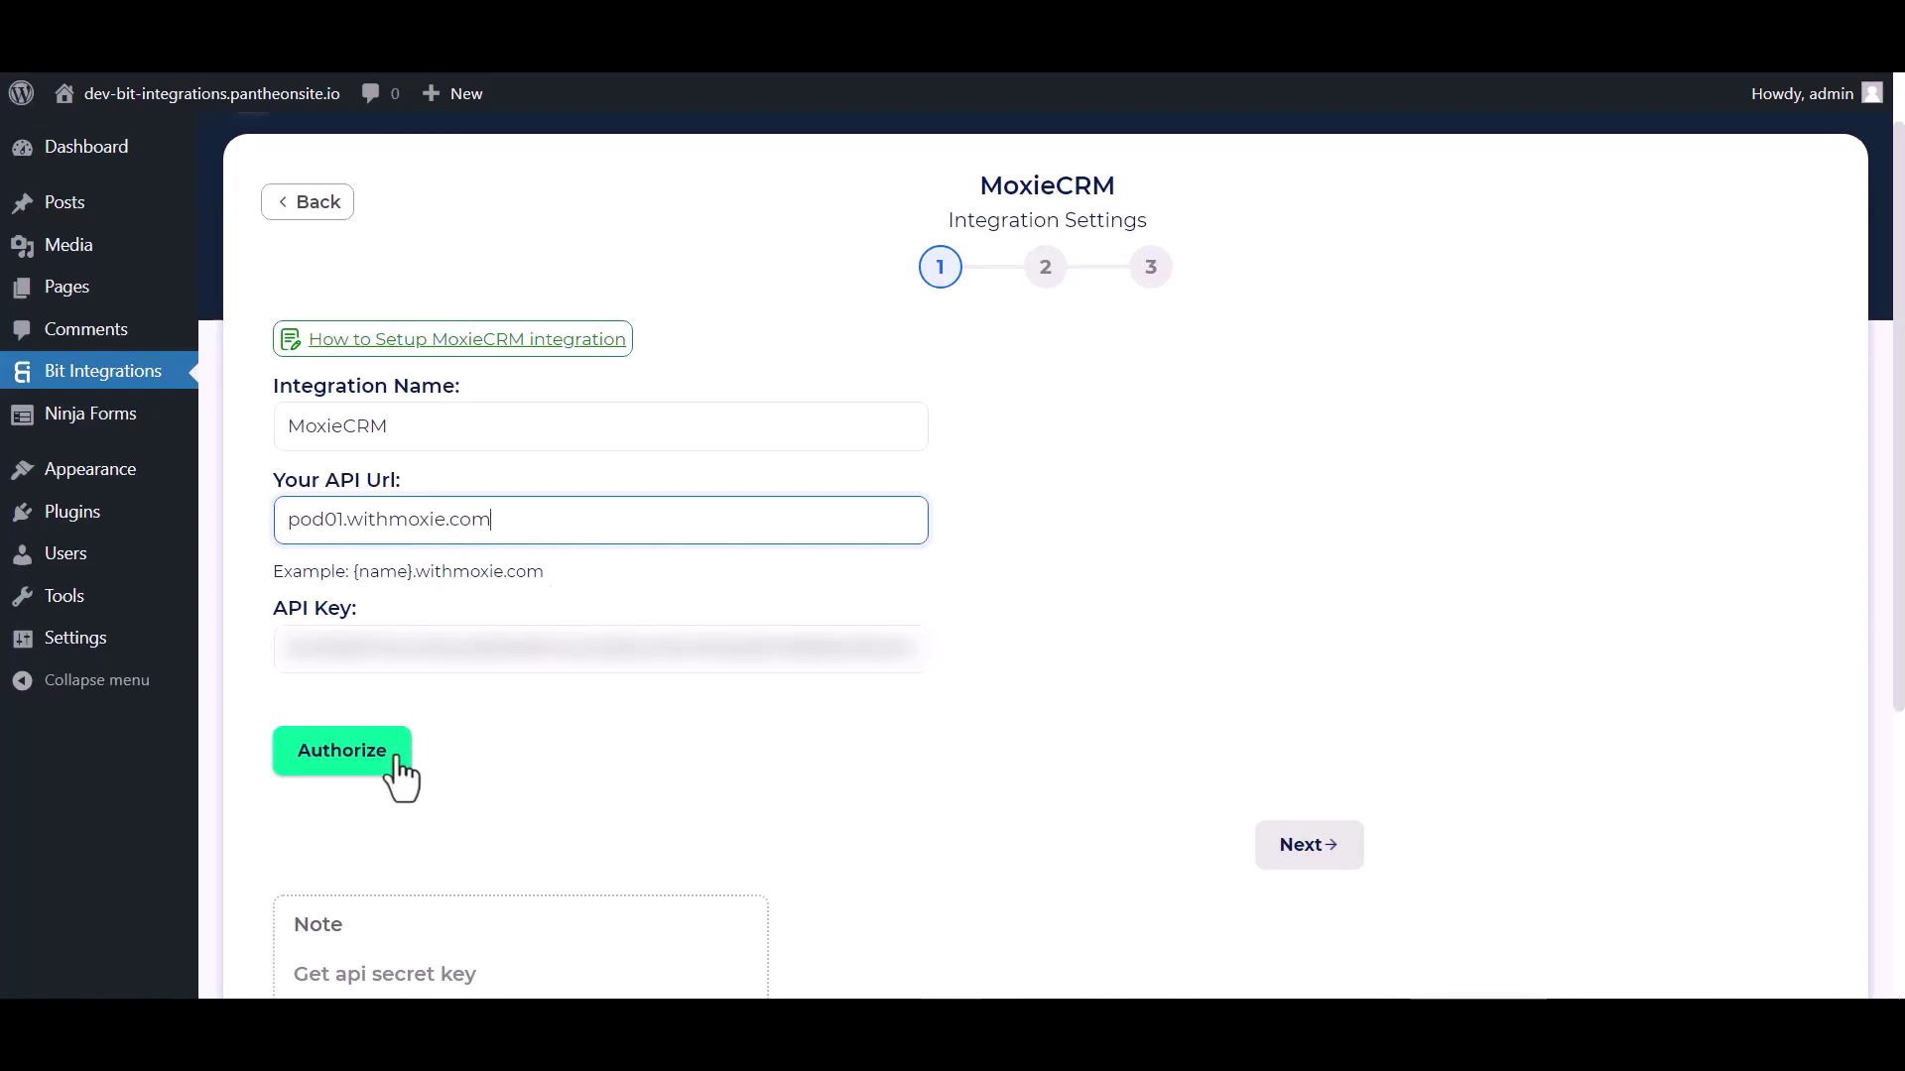
left_click(365, 764)
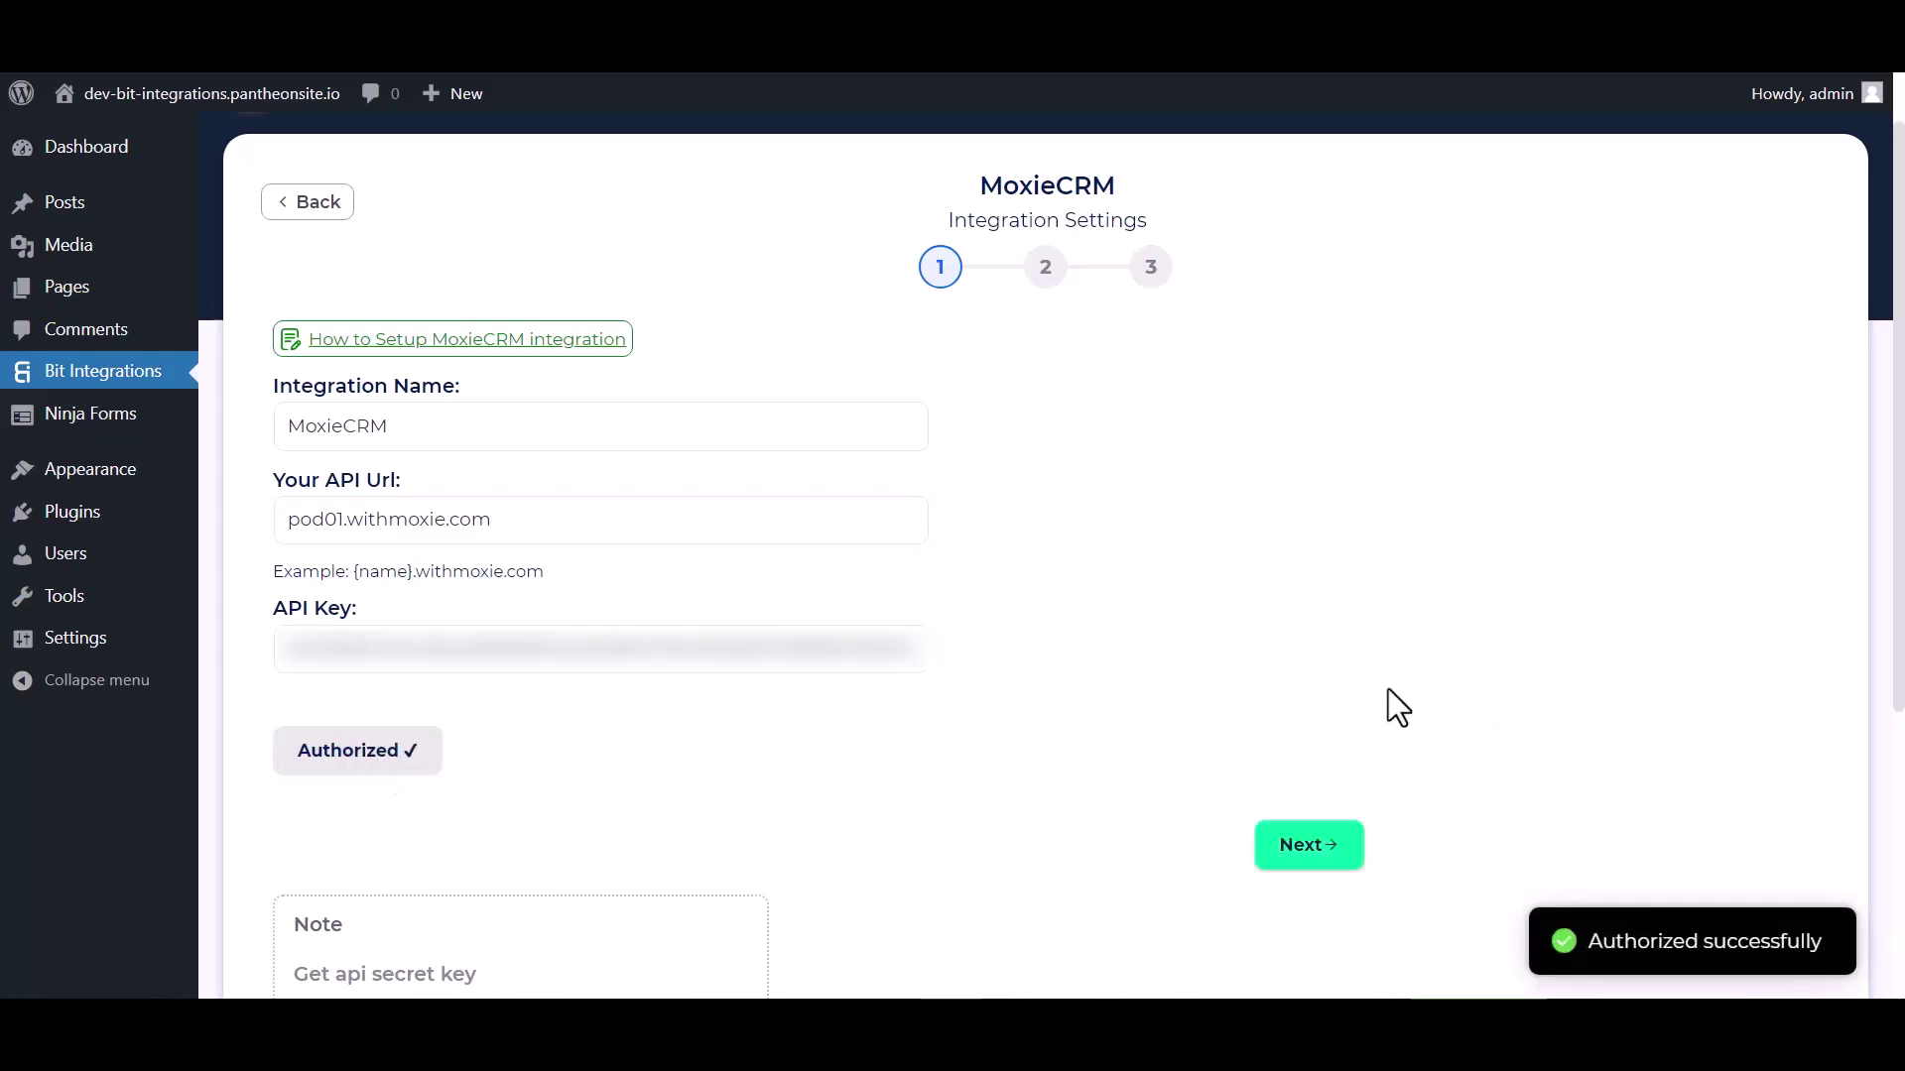
left_click(1291, 860)
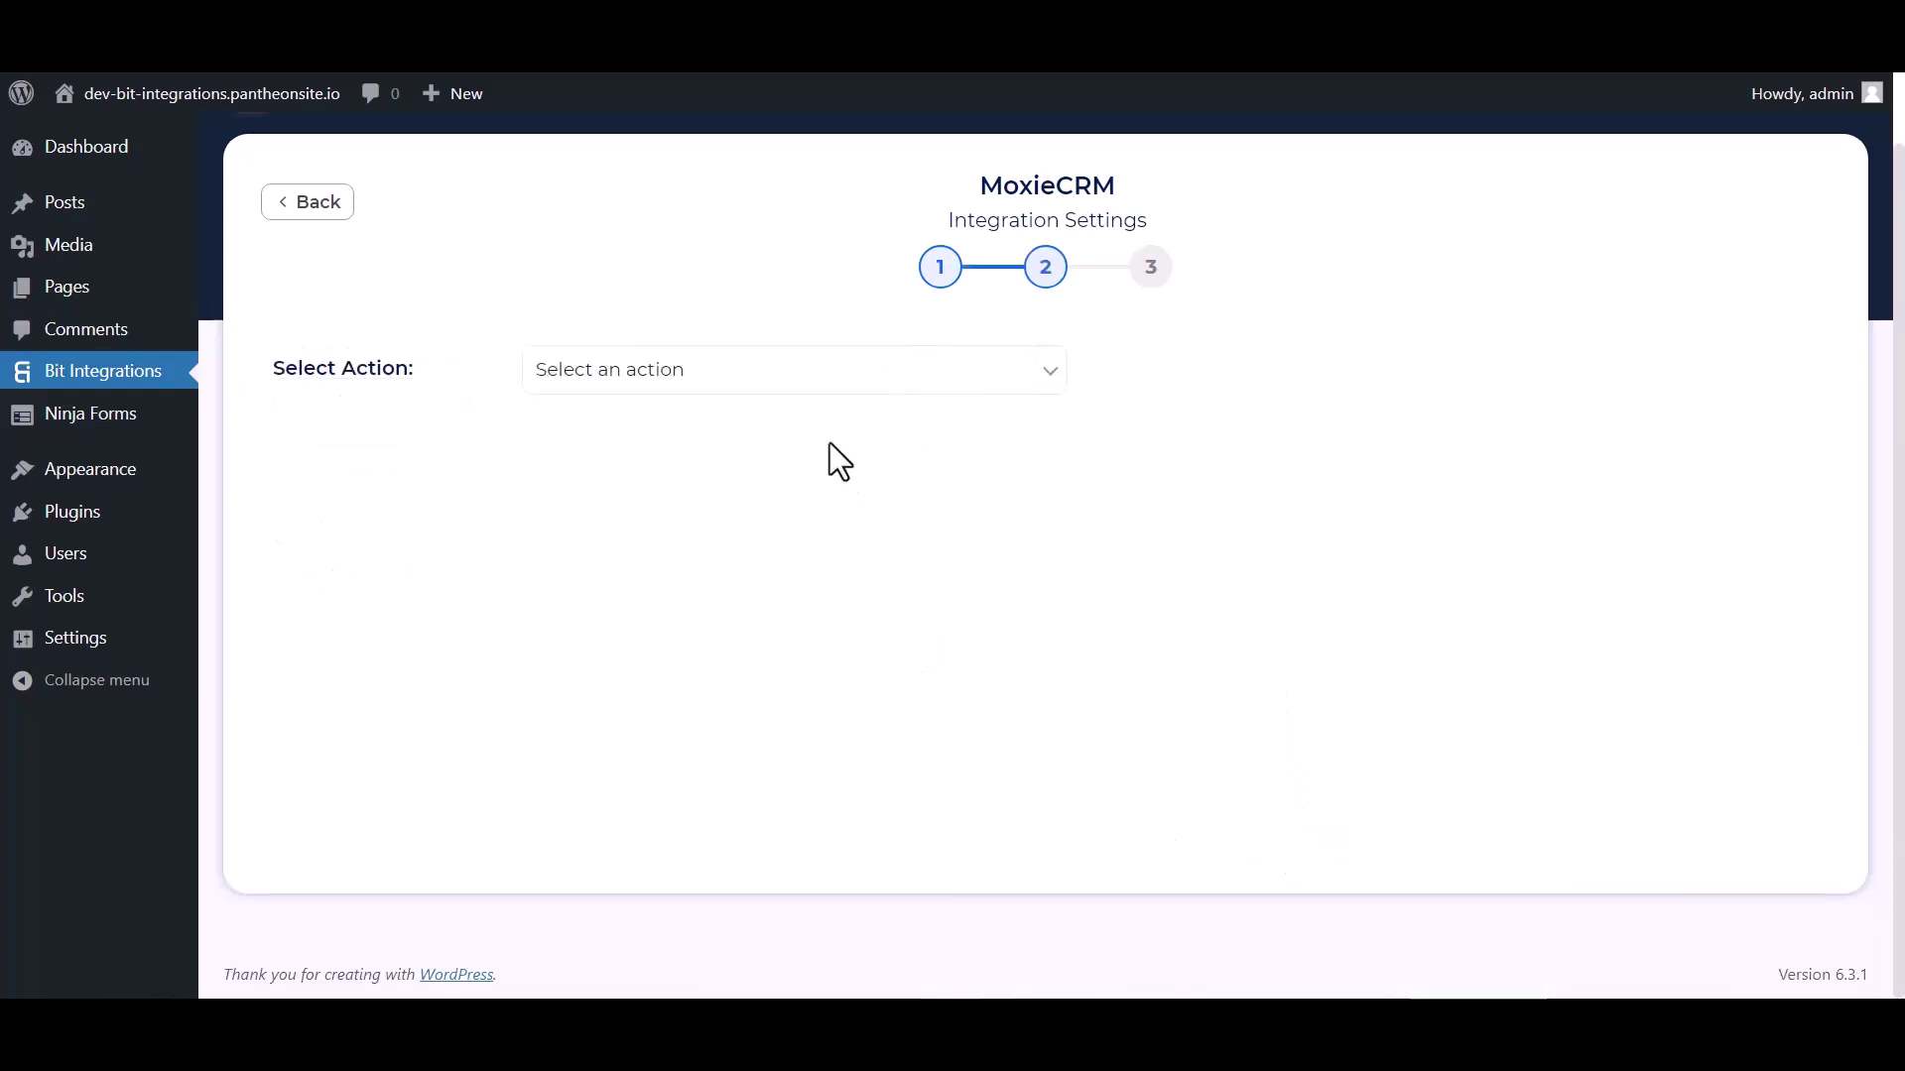
Step: Choose Create Contact as the MoxieCRM action and map the form's Email to Email Address
left_click(805, 382)
left_click(653, 462)
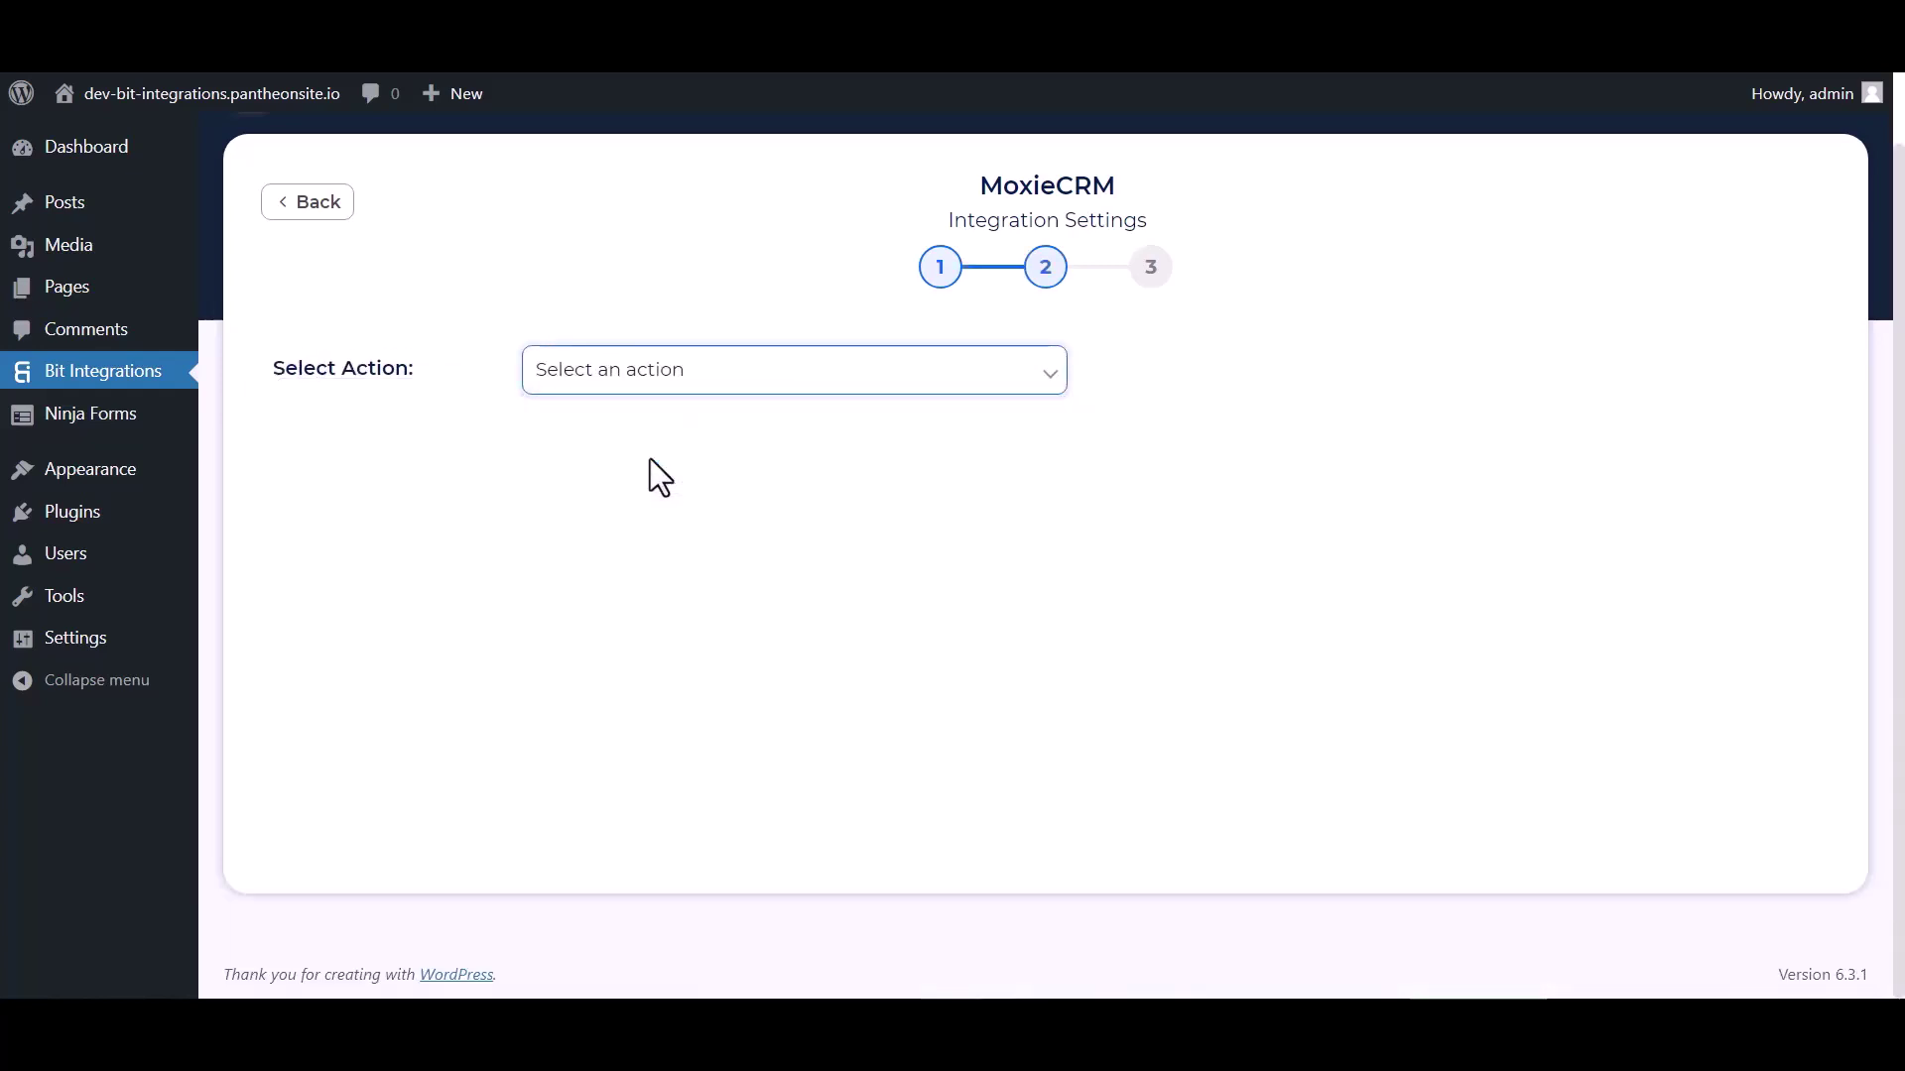
left_click(628, 581)
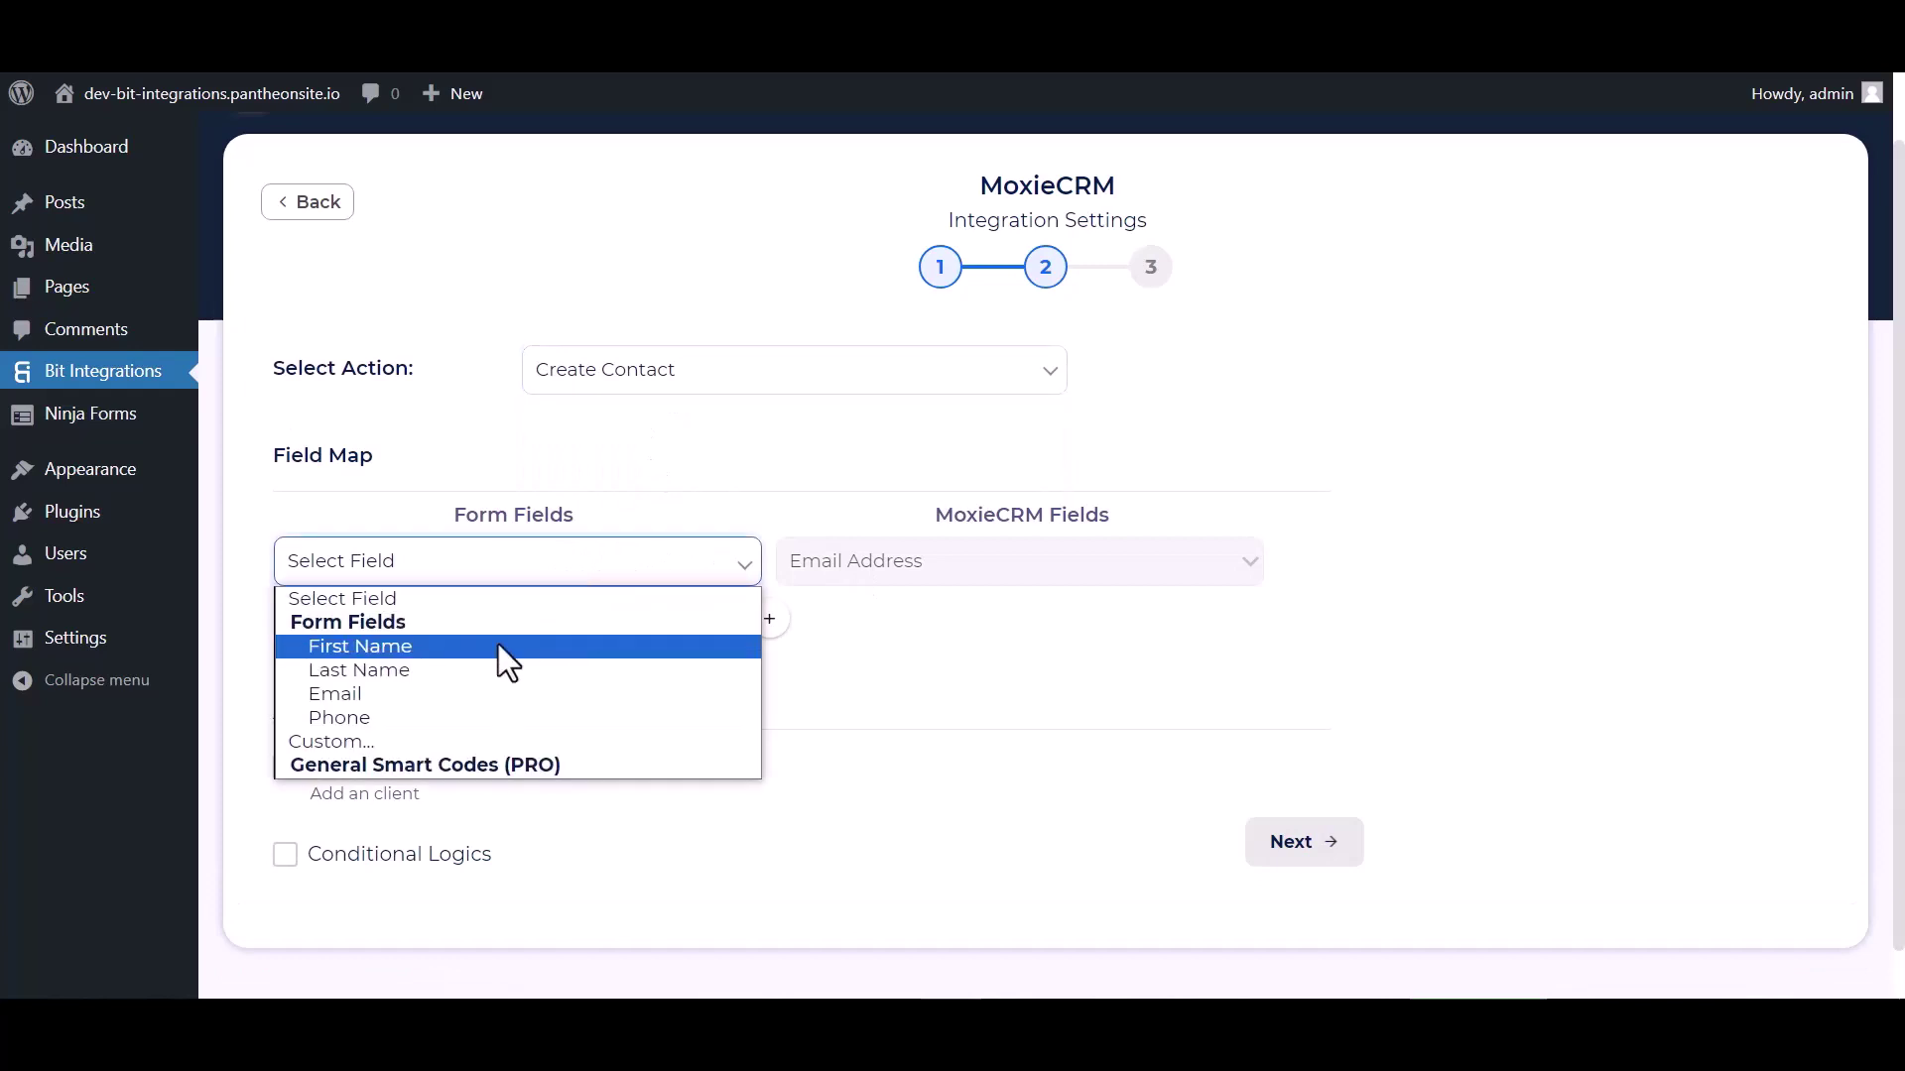
left_click(369, 687)
Step: Add a mapping row linking the form's First Name to MoxieCRM First Name
left_click(769, 620)
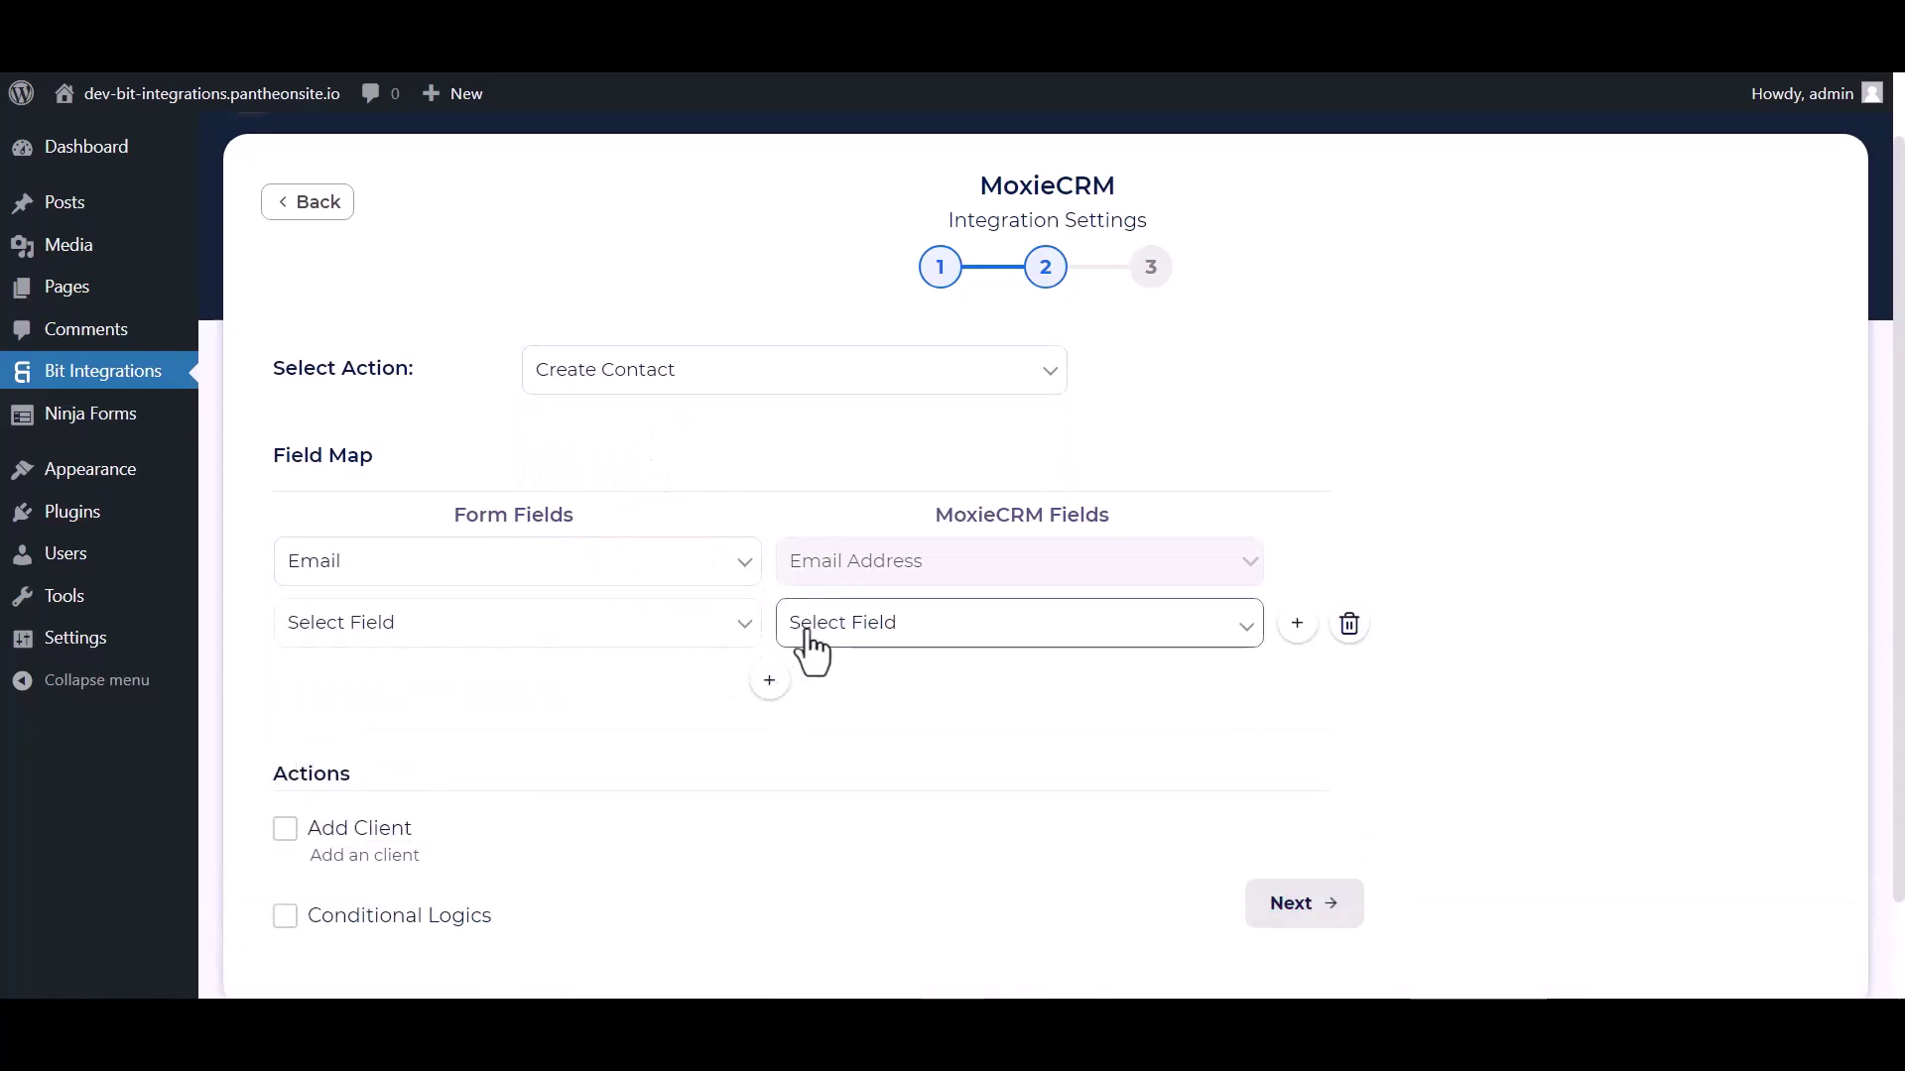
left_click(808, 627)
left_click(832, 673)
left_click(668, 640)
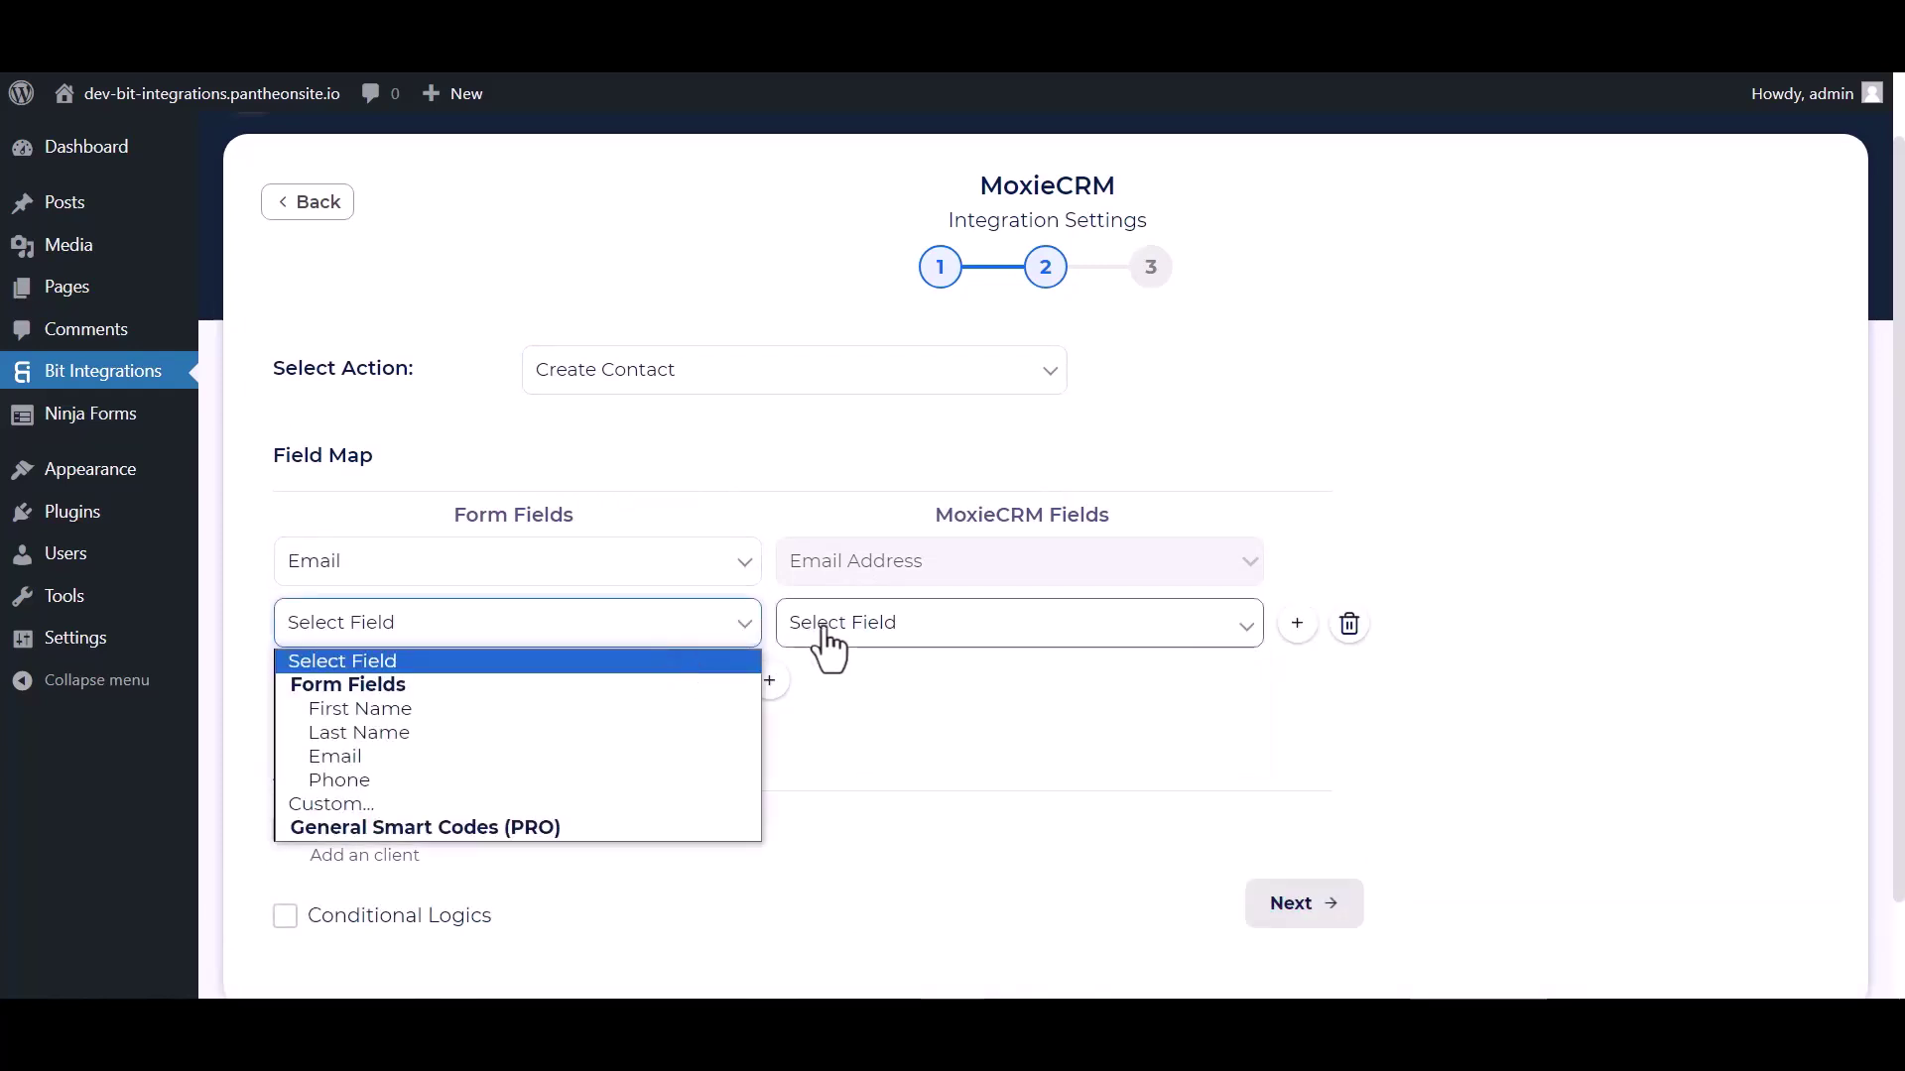
left_click(824, 632)
left_click(821, 680)
left_click(446, 635)
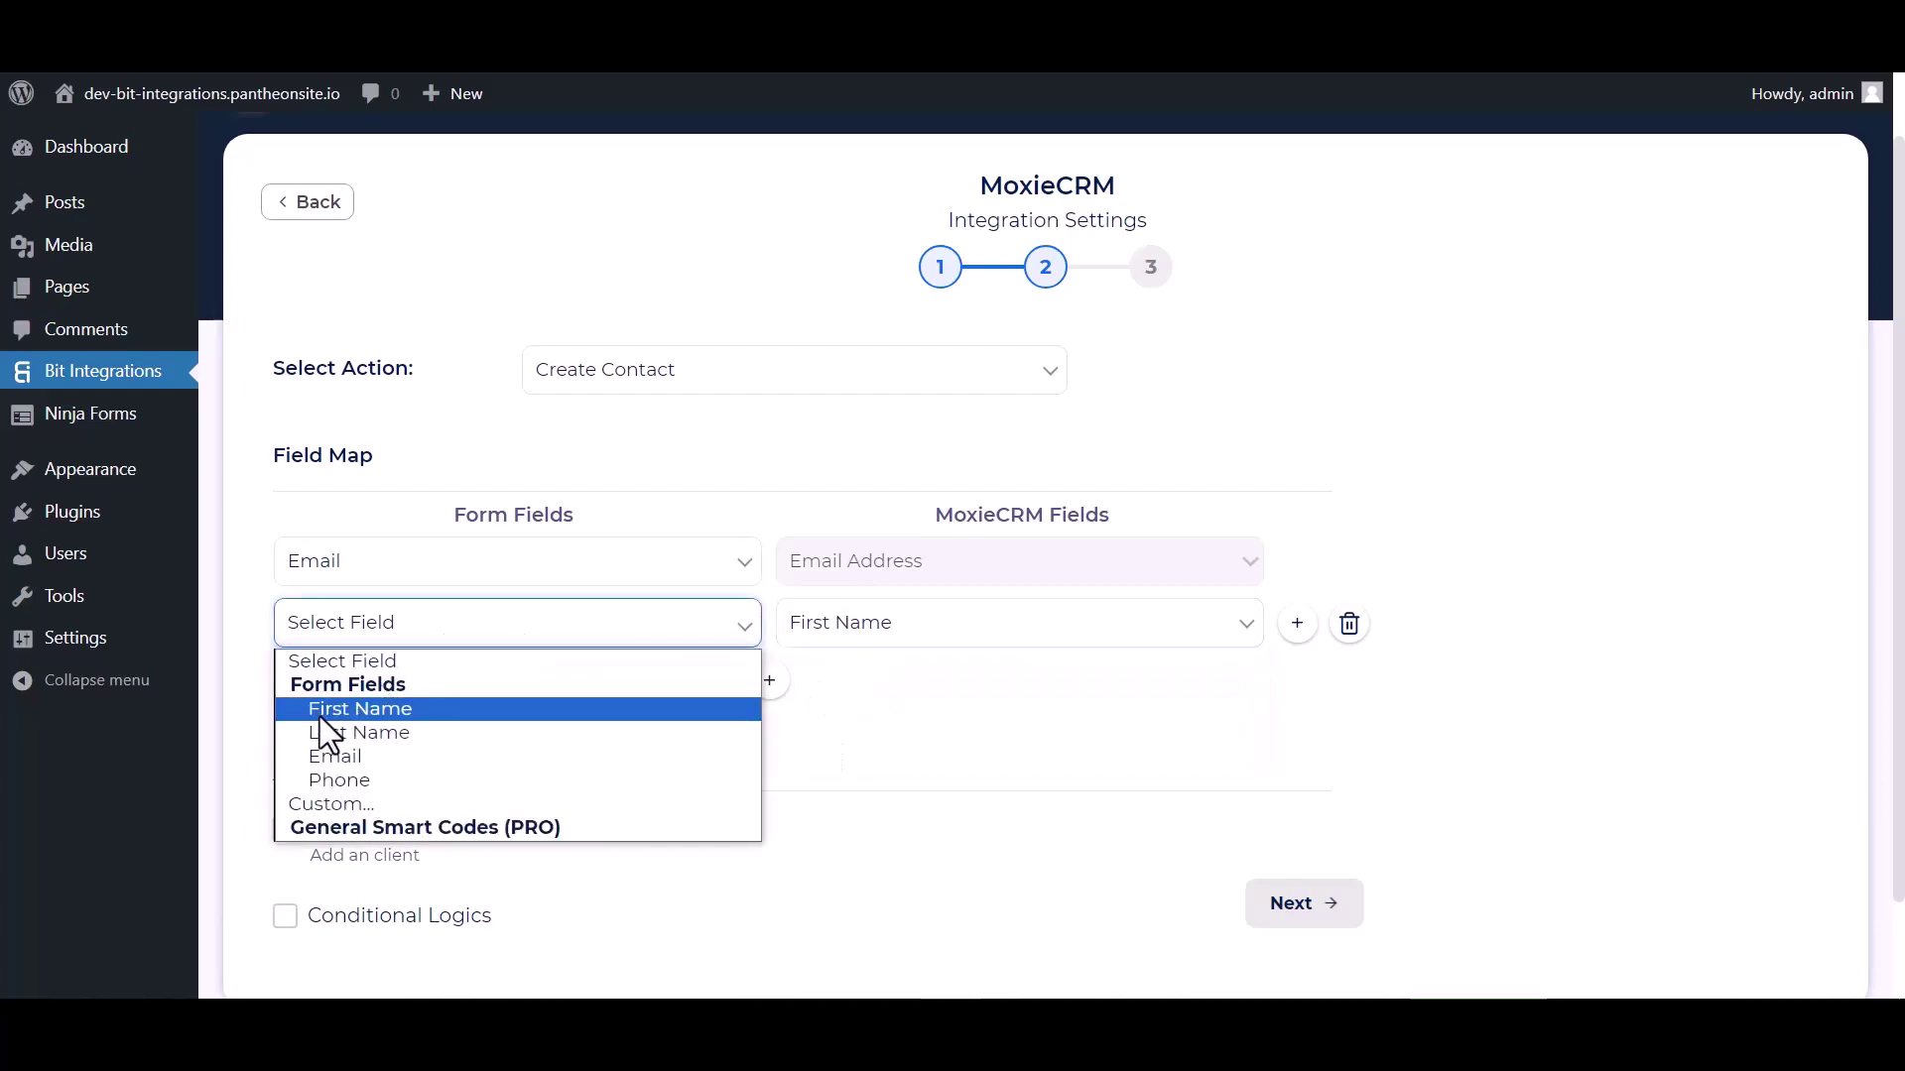
left_click(333, 707)
Step: Map the form's Last Name and Phone fields to MoxieCRM Last Name and Phone
left_click(769, 680)
left_click(873, 690)
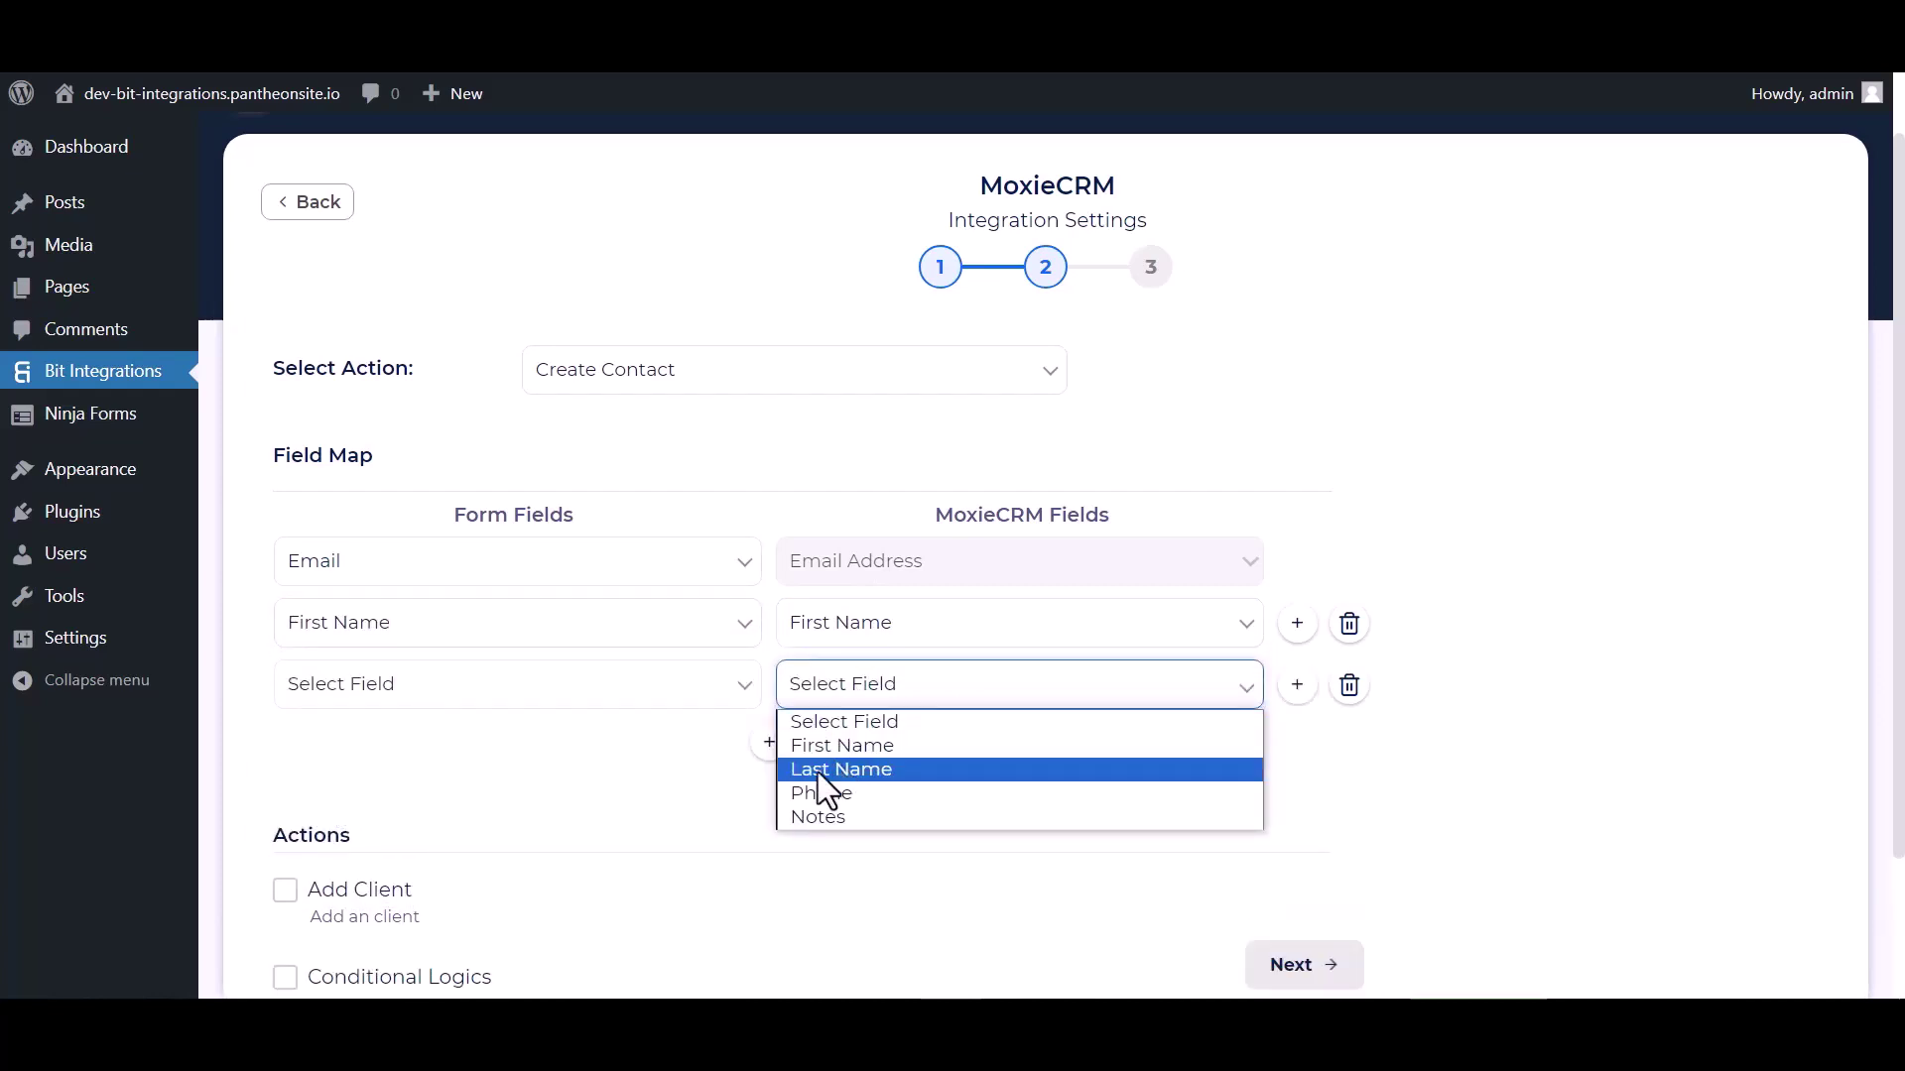
left_click(819, 767)
left_click(555, 707)
left_click(389, 786)
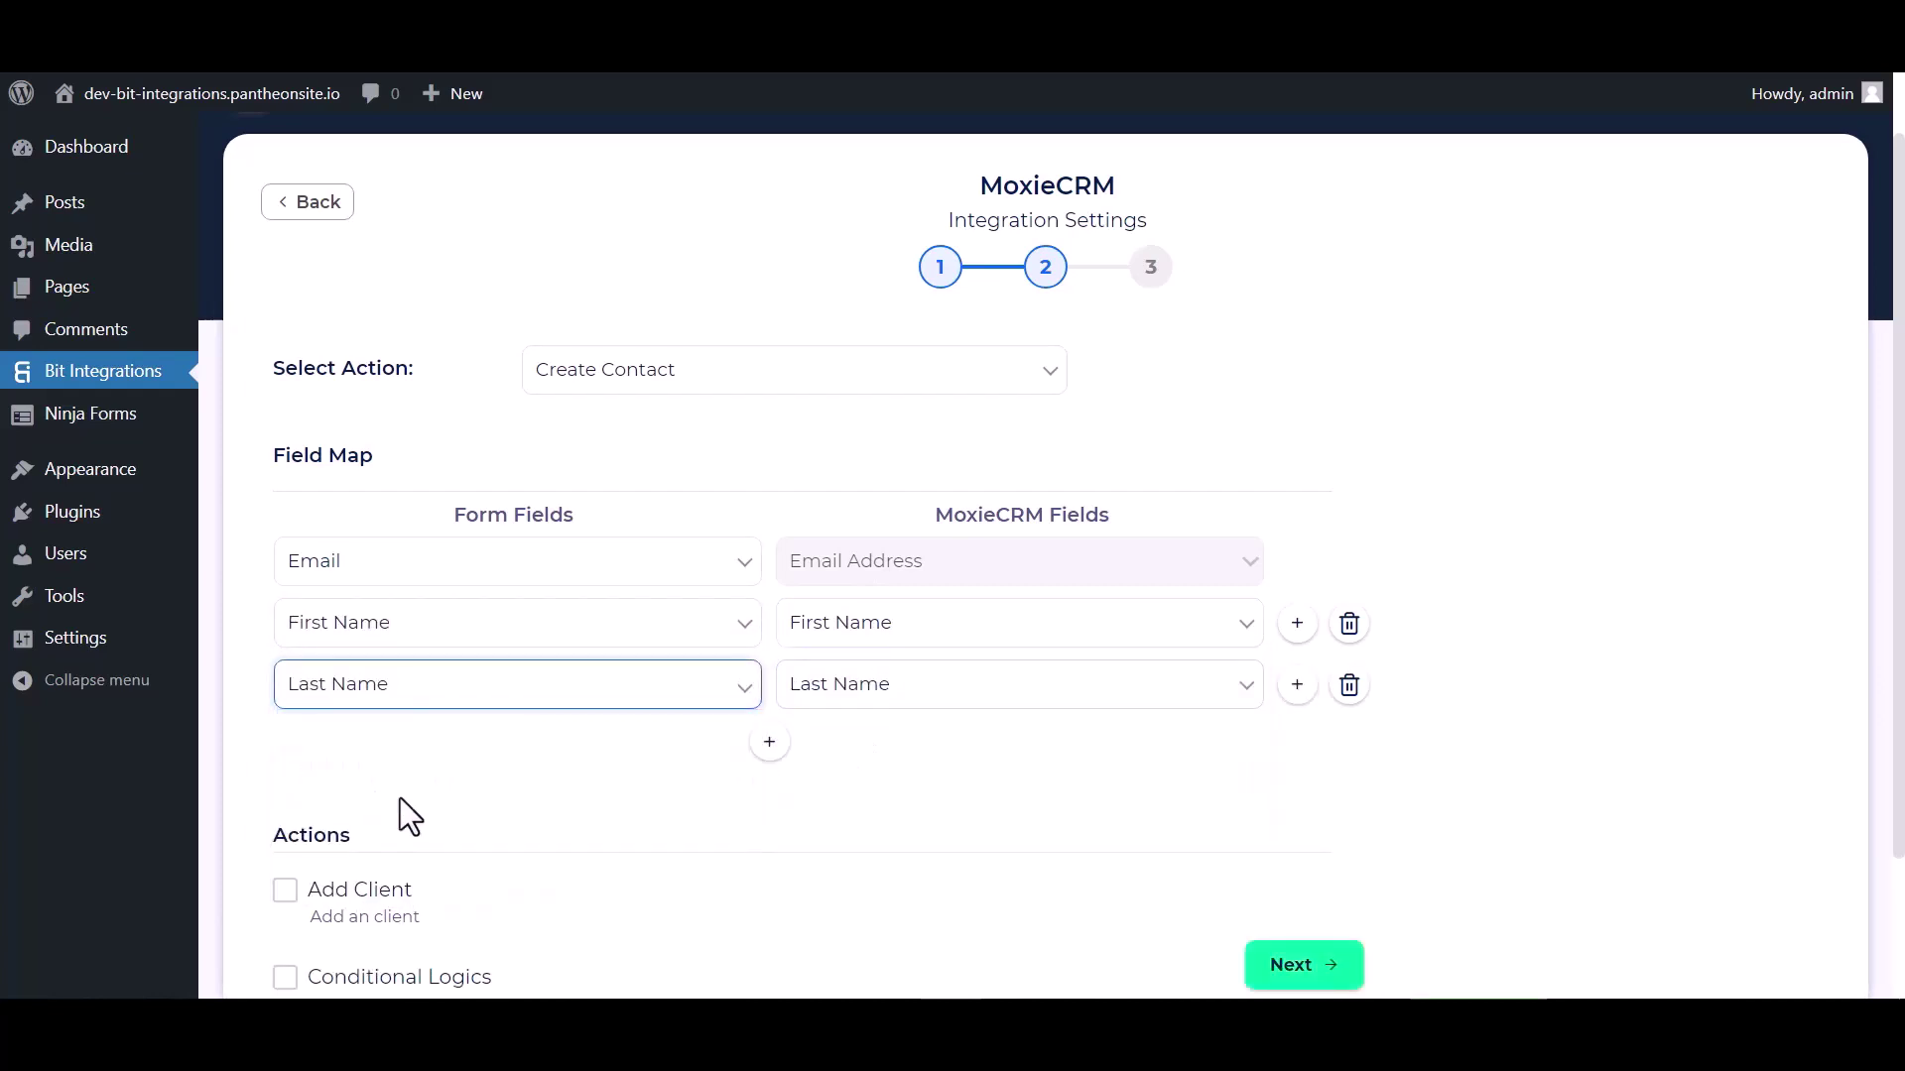
left_click(770, 743)
left_click(884, 757)
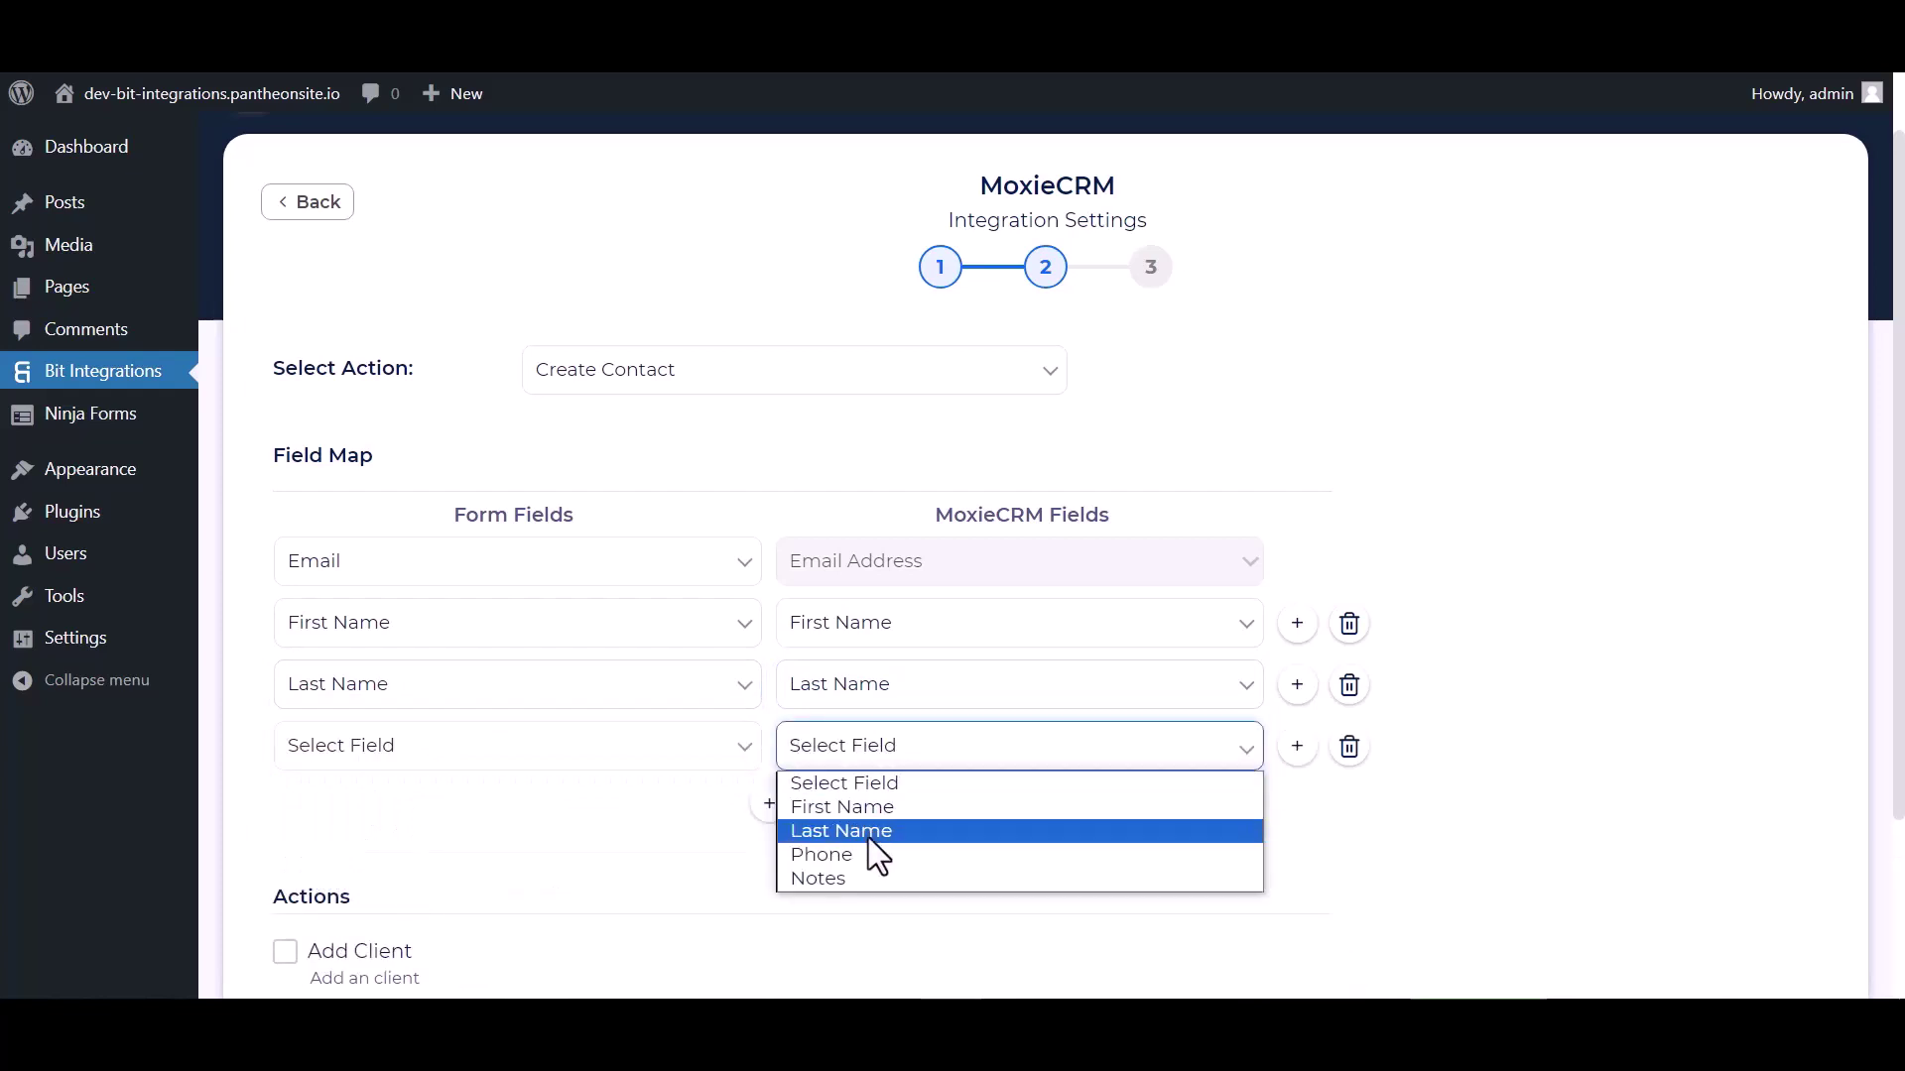
left_click(829, 853)
left_click(650, 759)
left_click(458, 899)
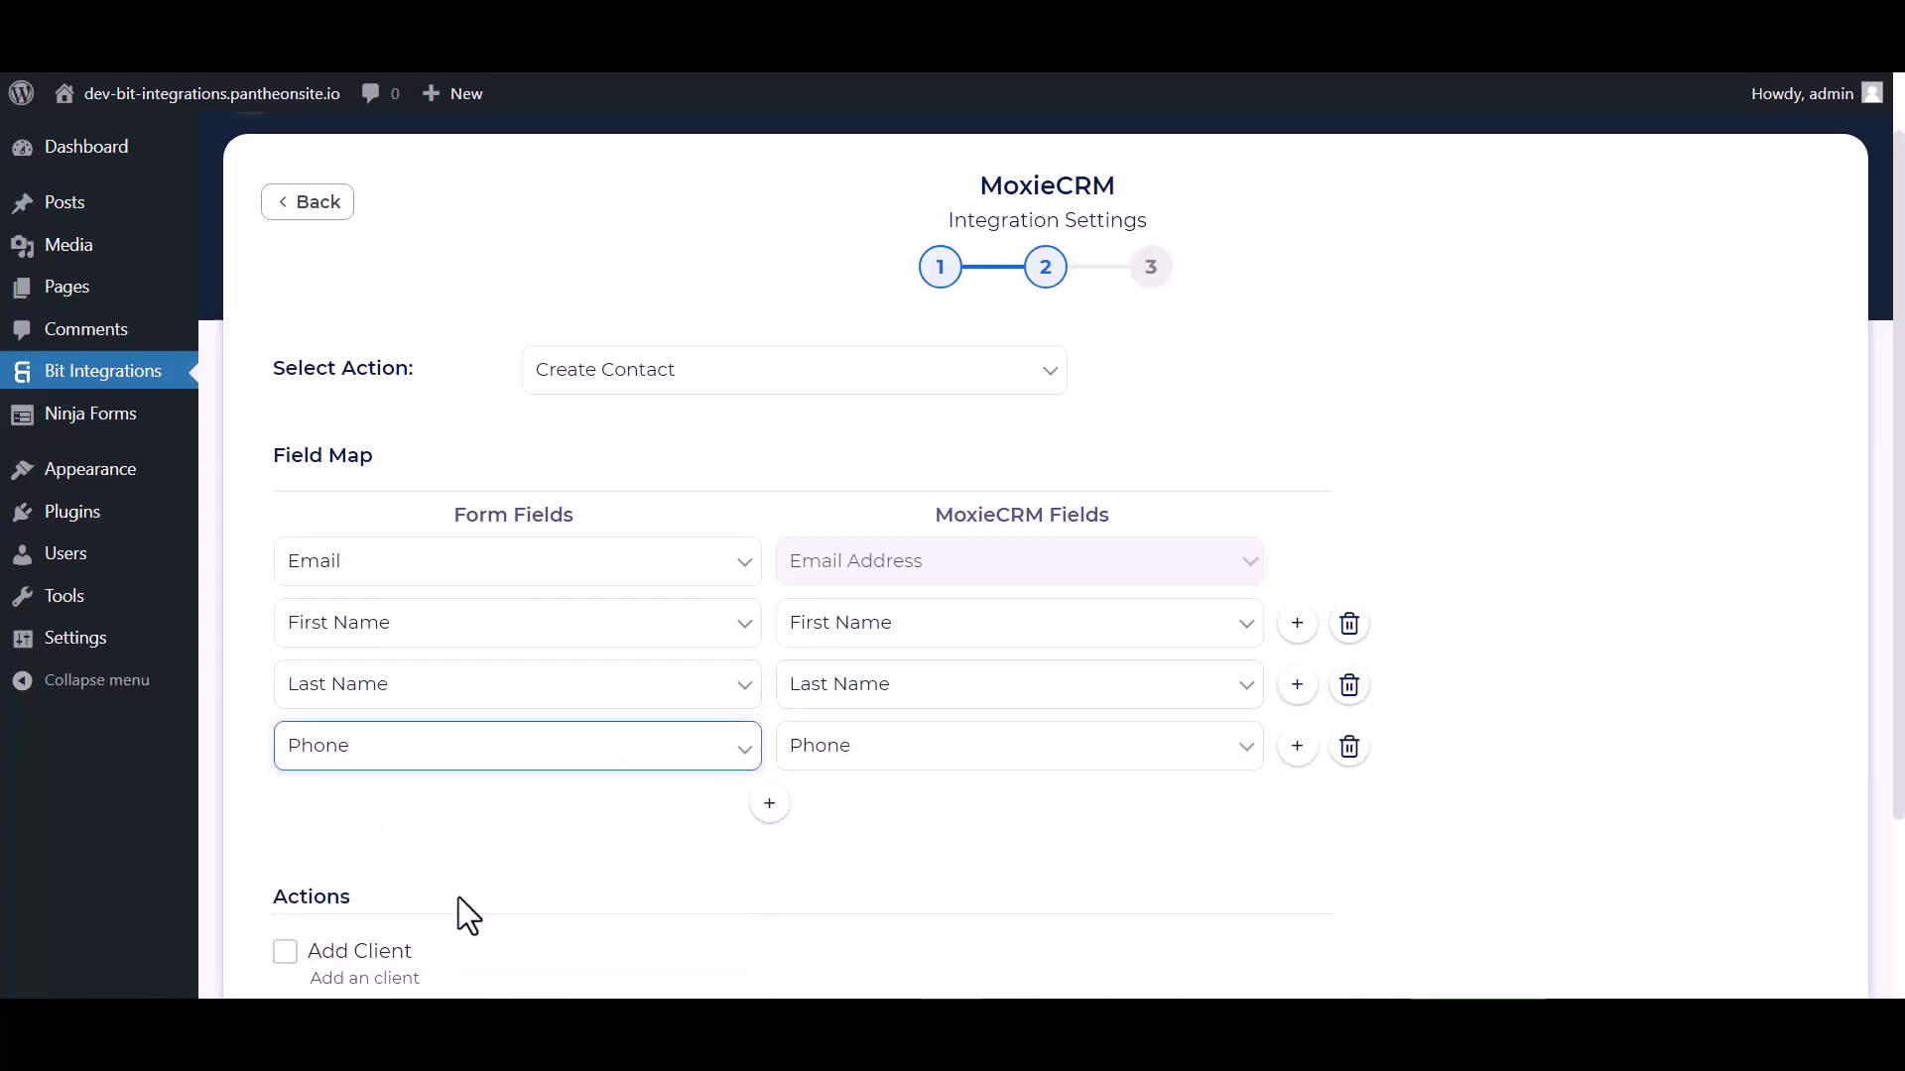
Step: Finish and save the MoxieCRM integration, then open the site widget's Custom Form
scroll(795, 833, "down", 3)
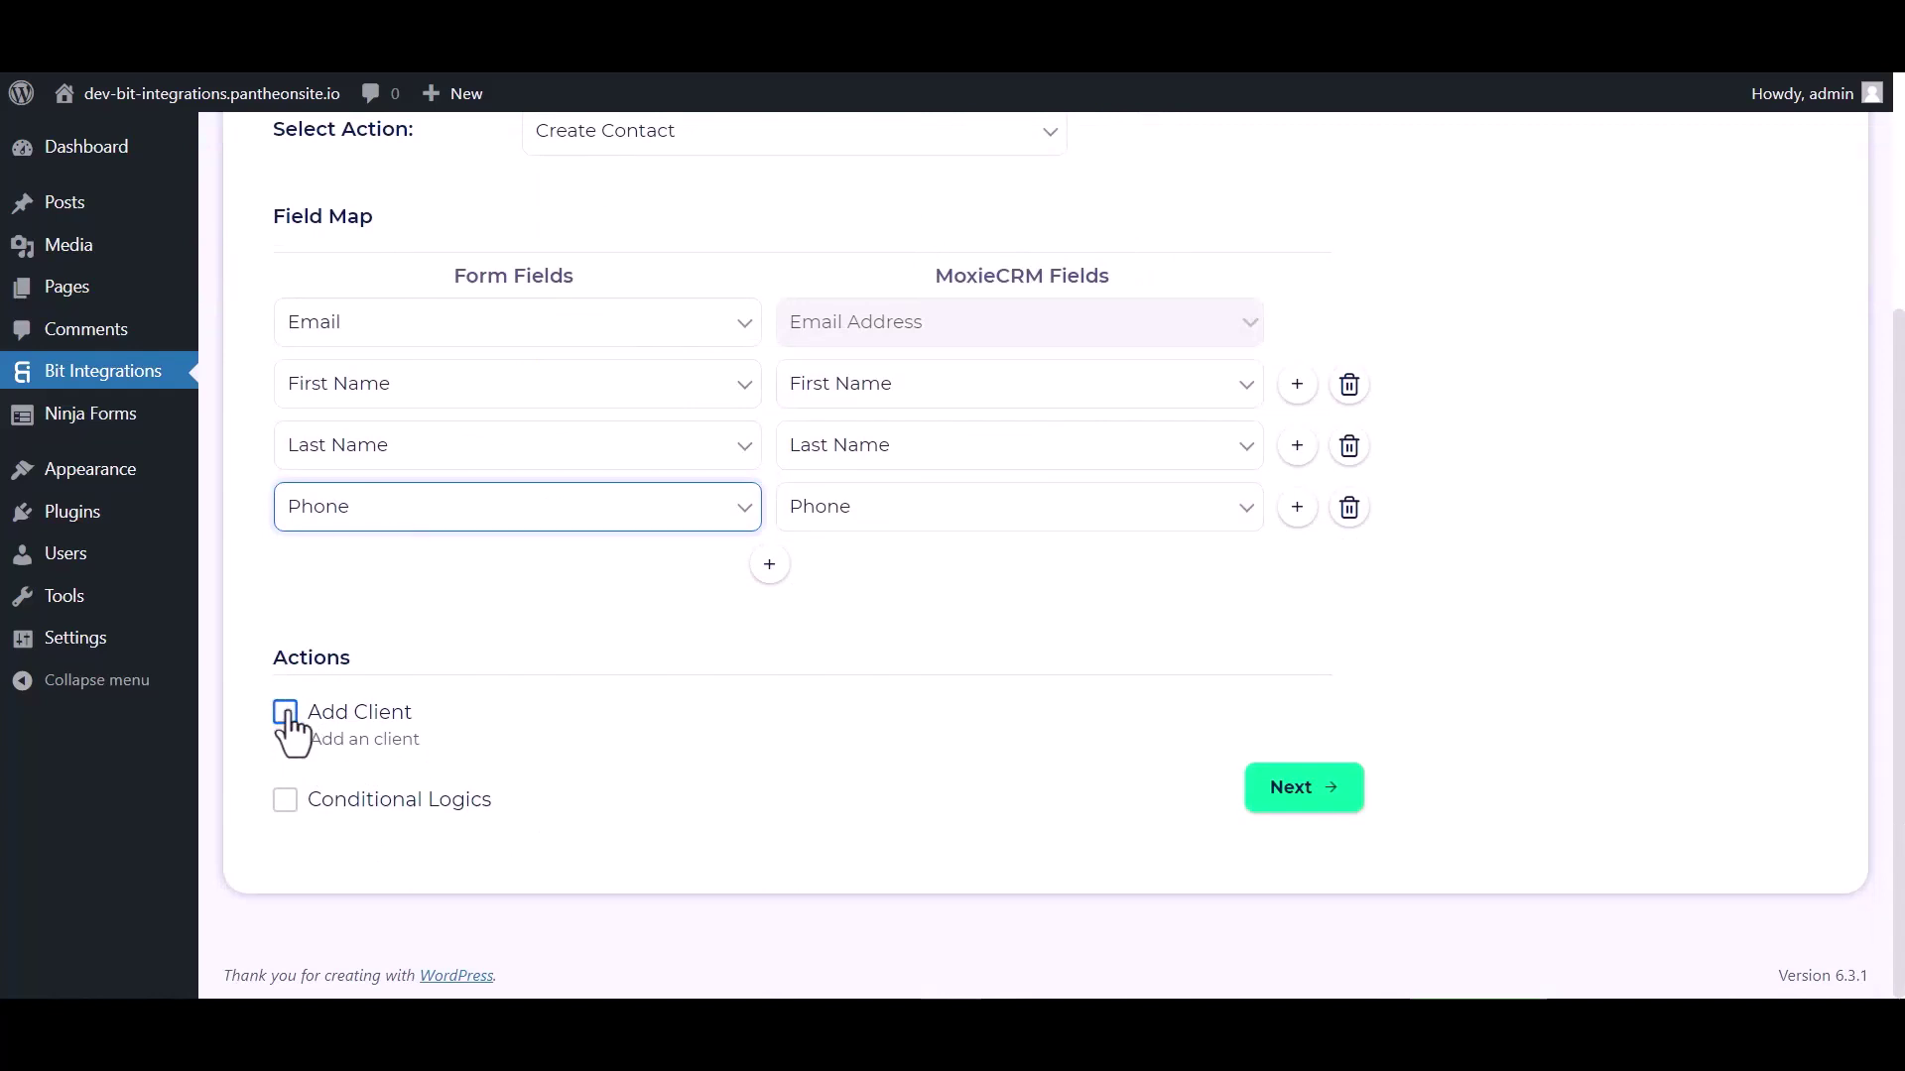
left_click(290, 803)
scroll(496, 764, "down", 2)
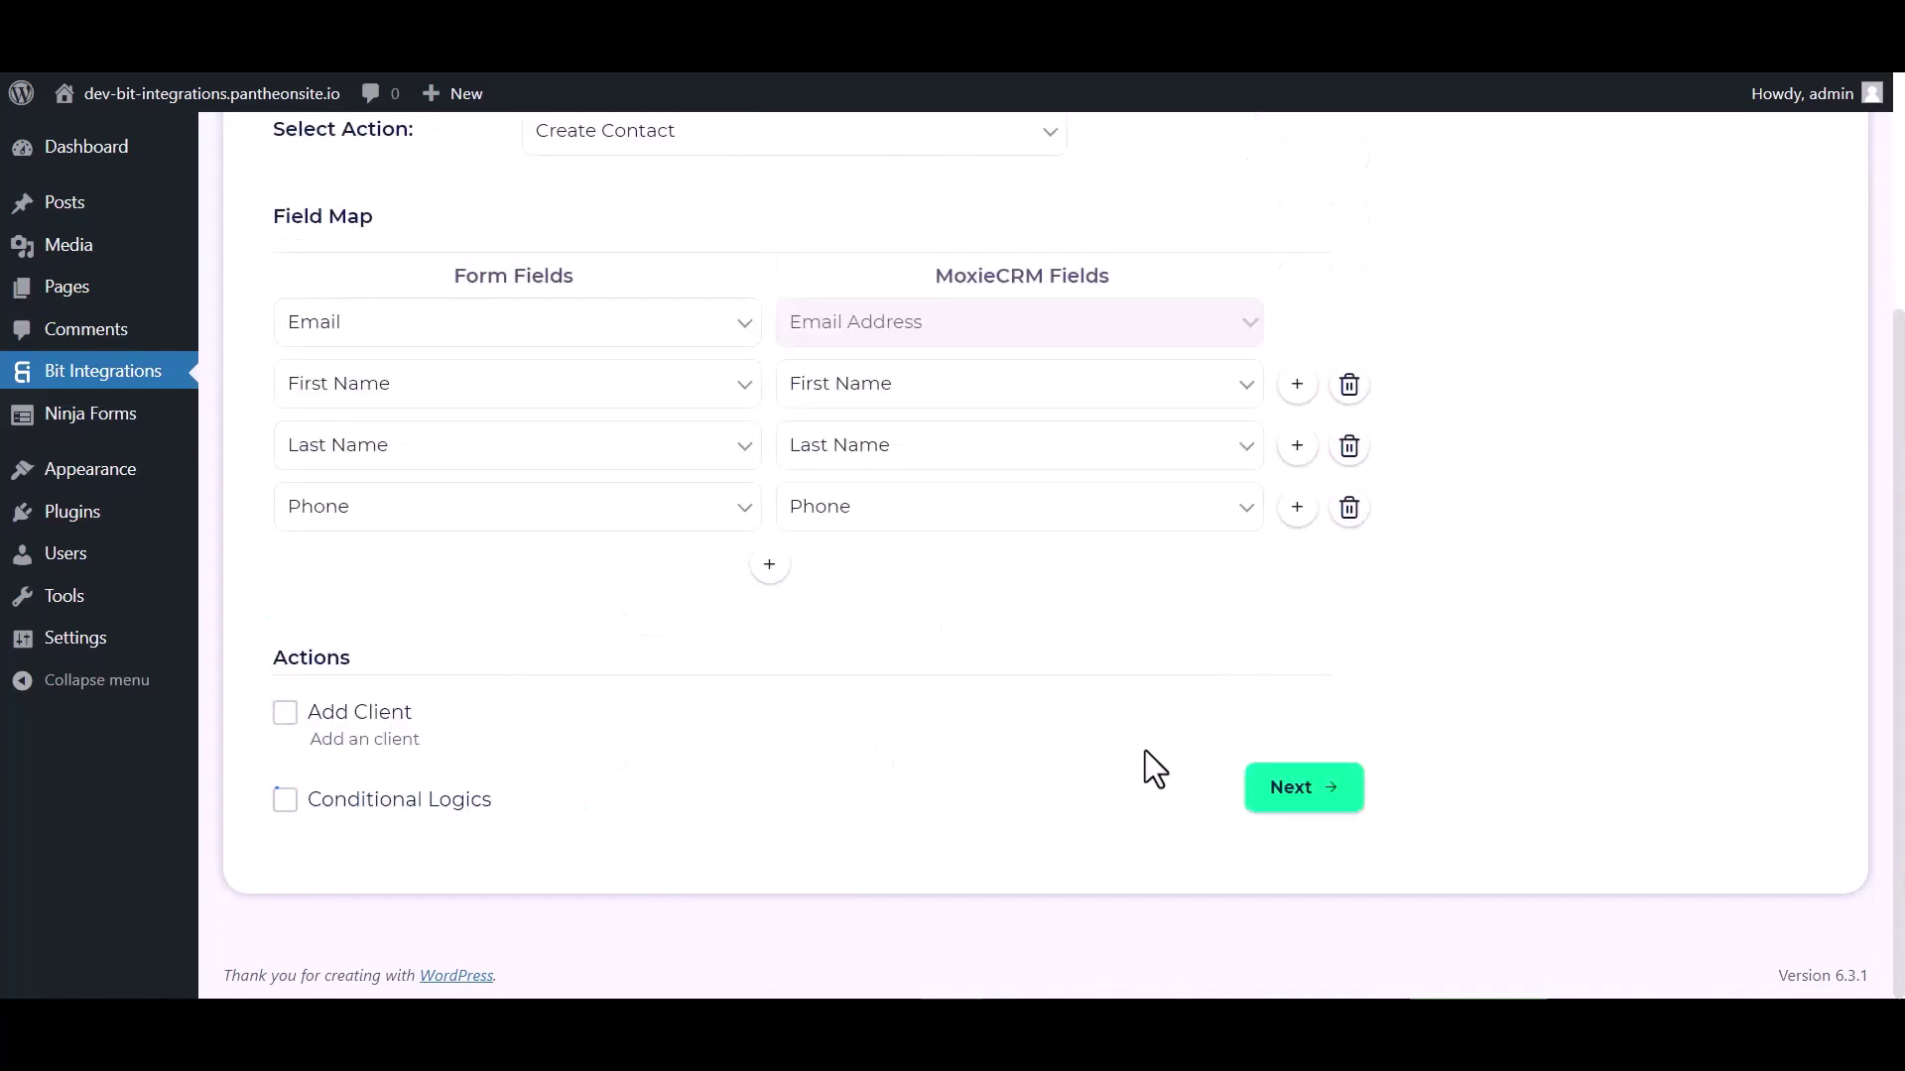
left_click(1288, 790)
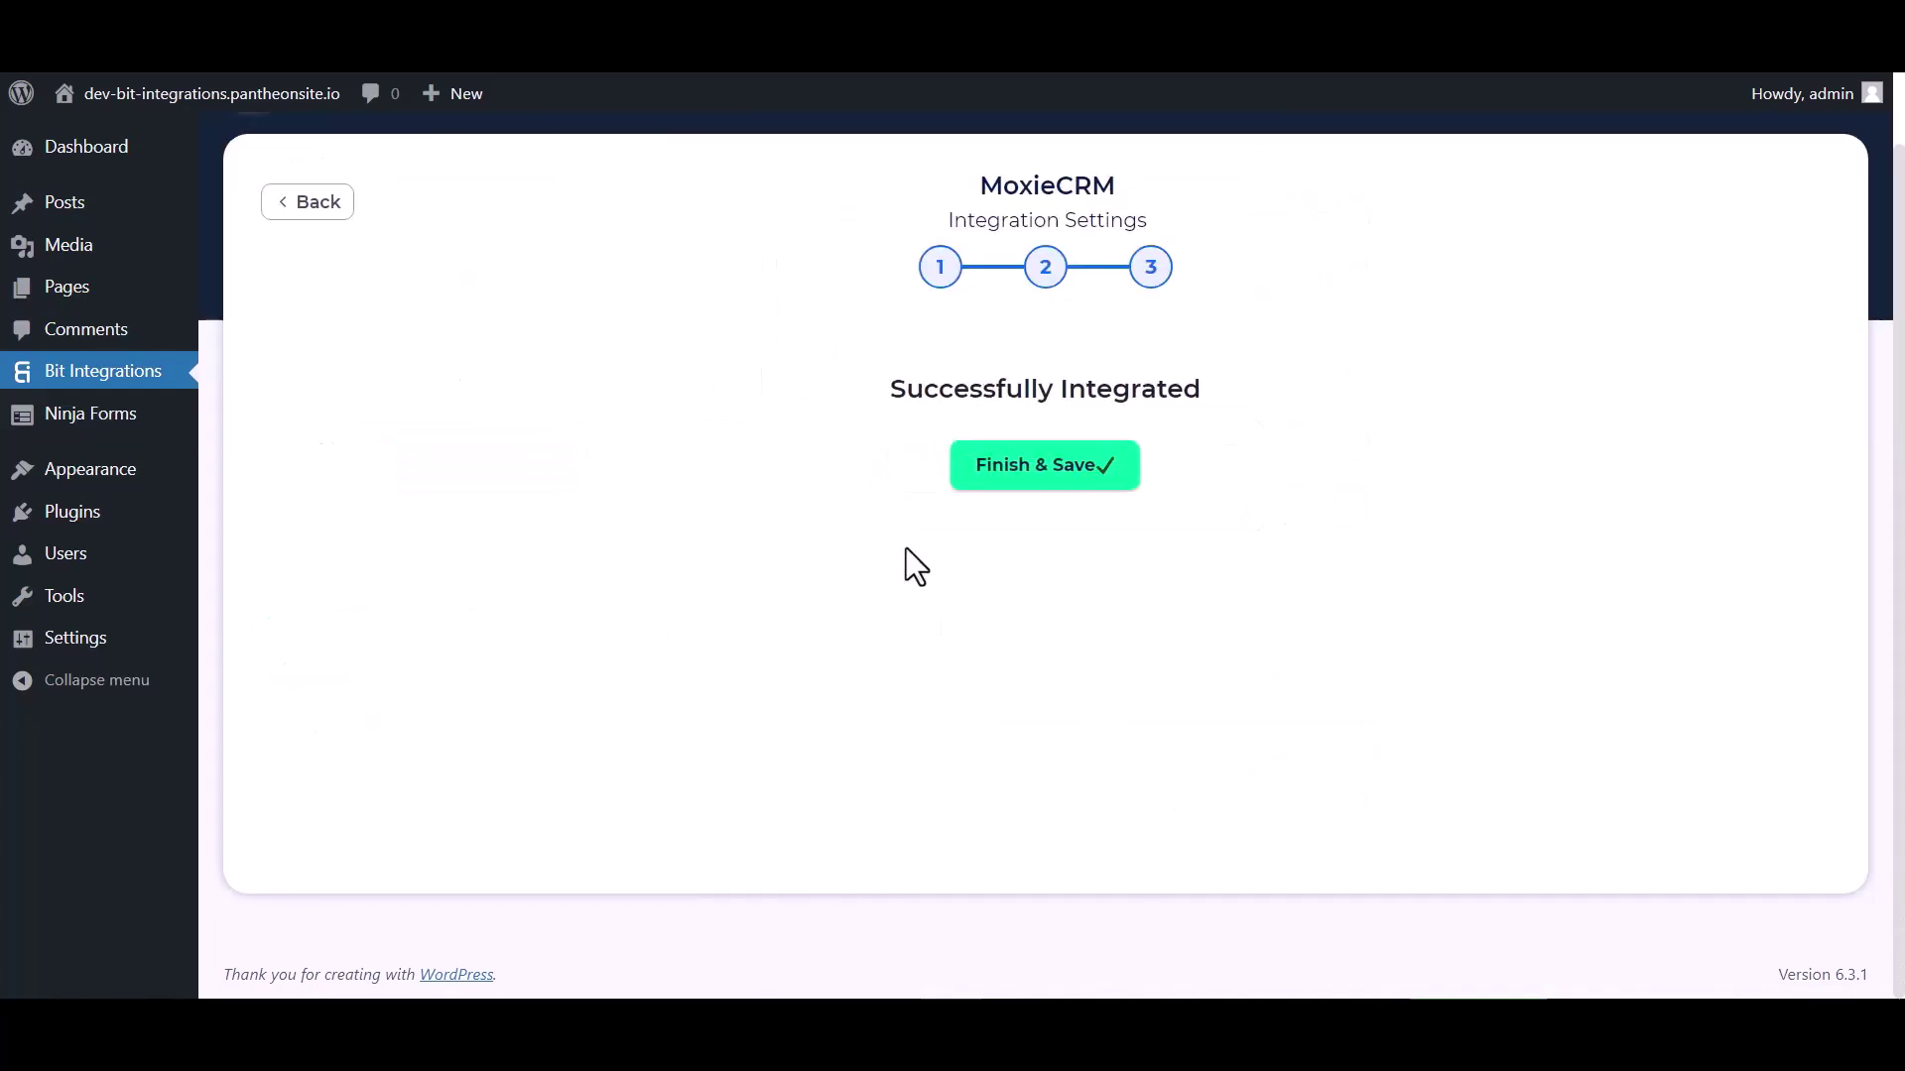
left_click(1007, 484)
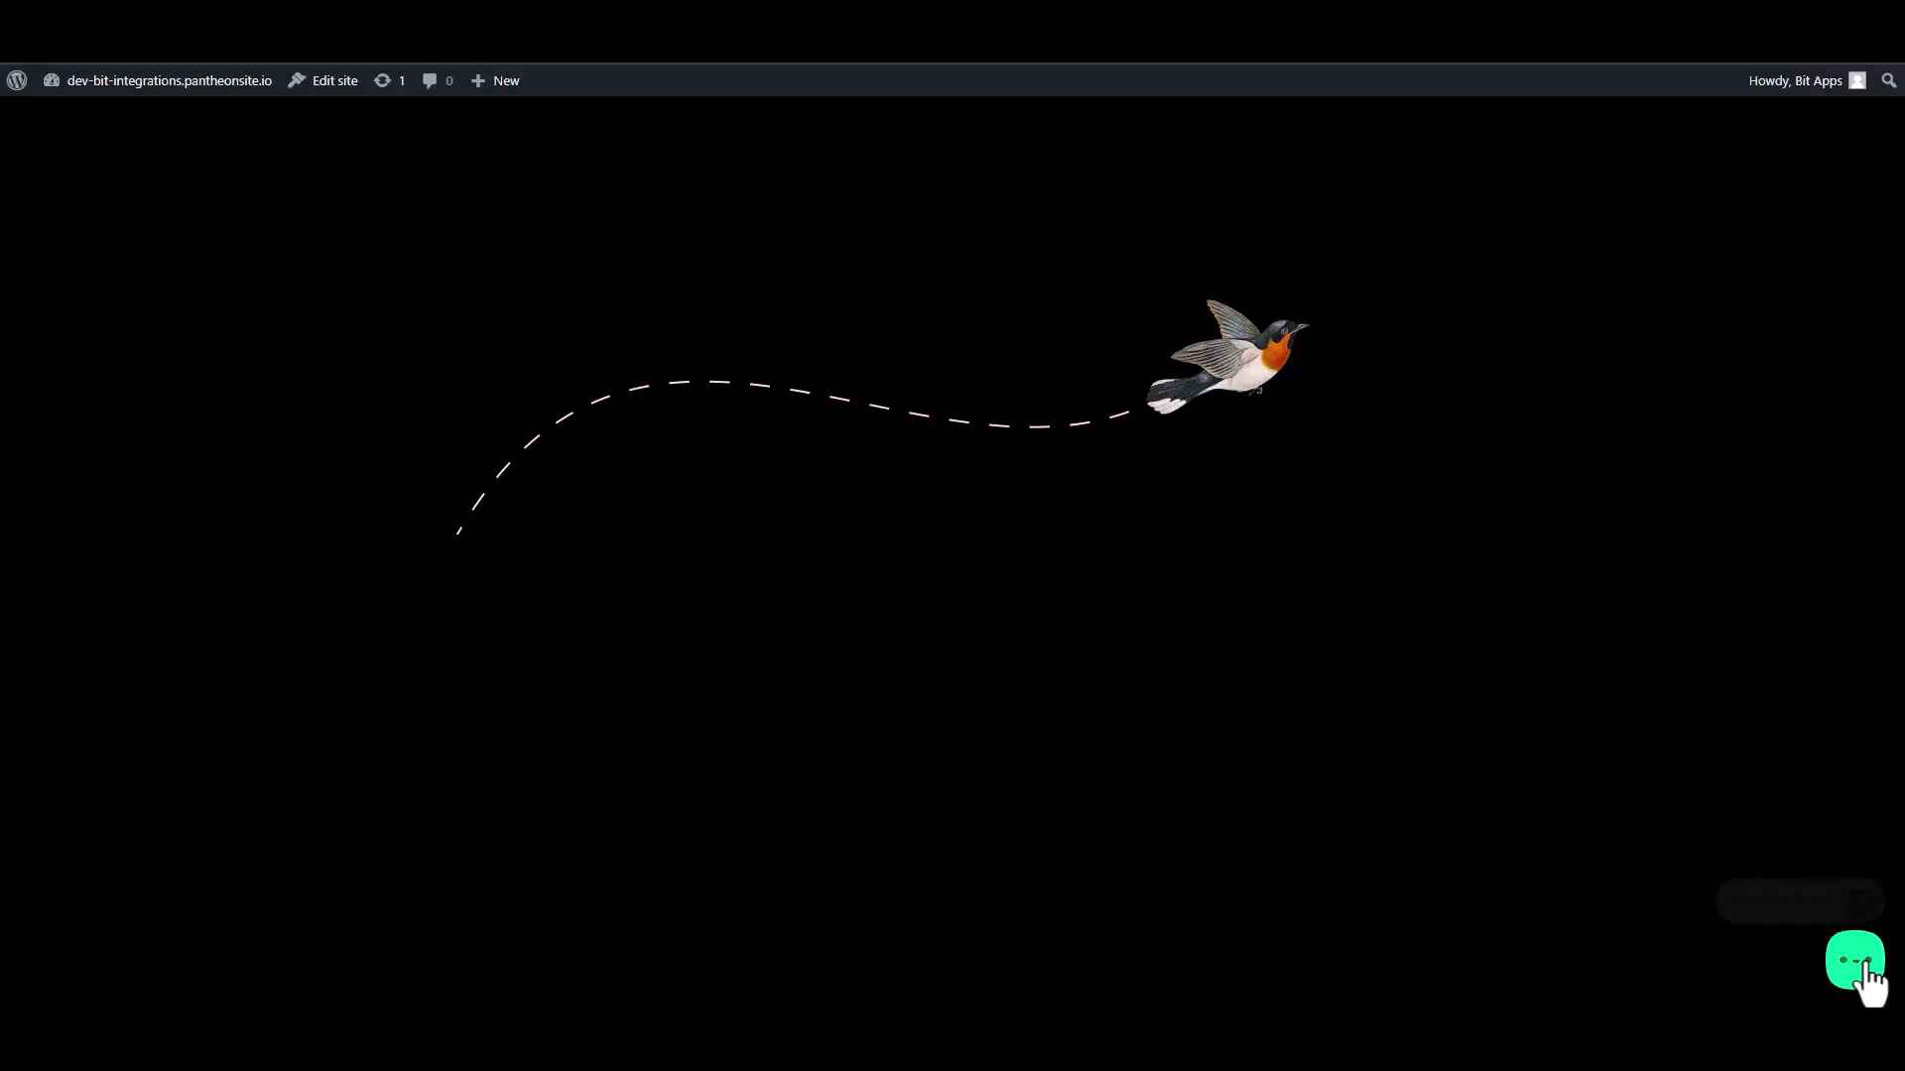
left_click(1872, 980)
left_click(1815, 896)
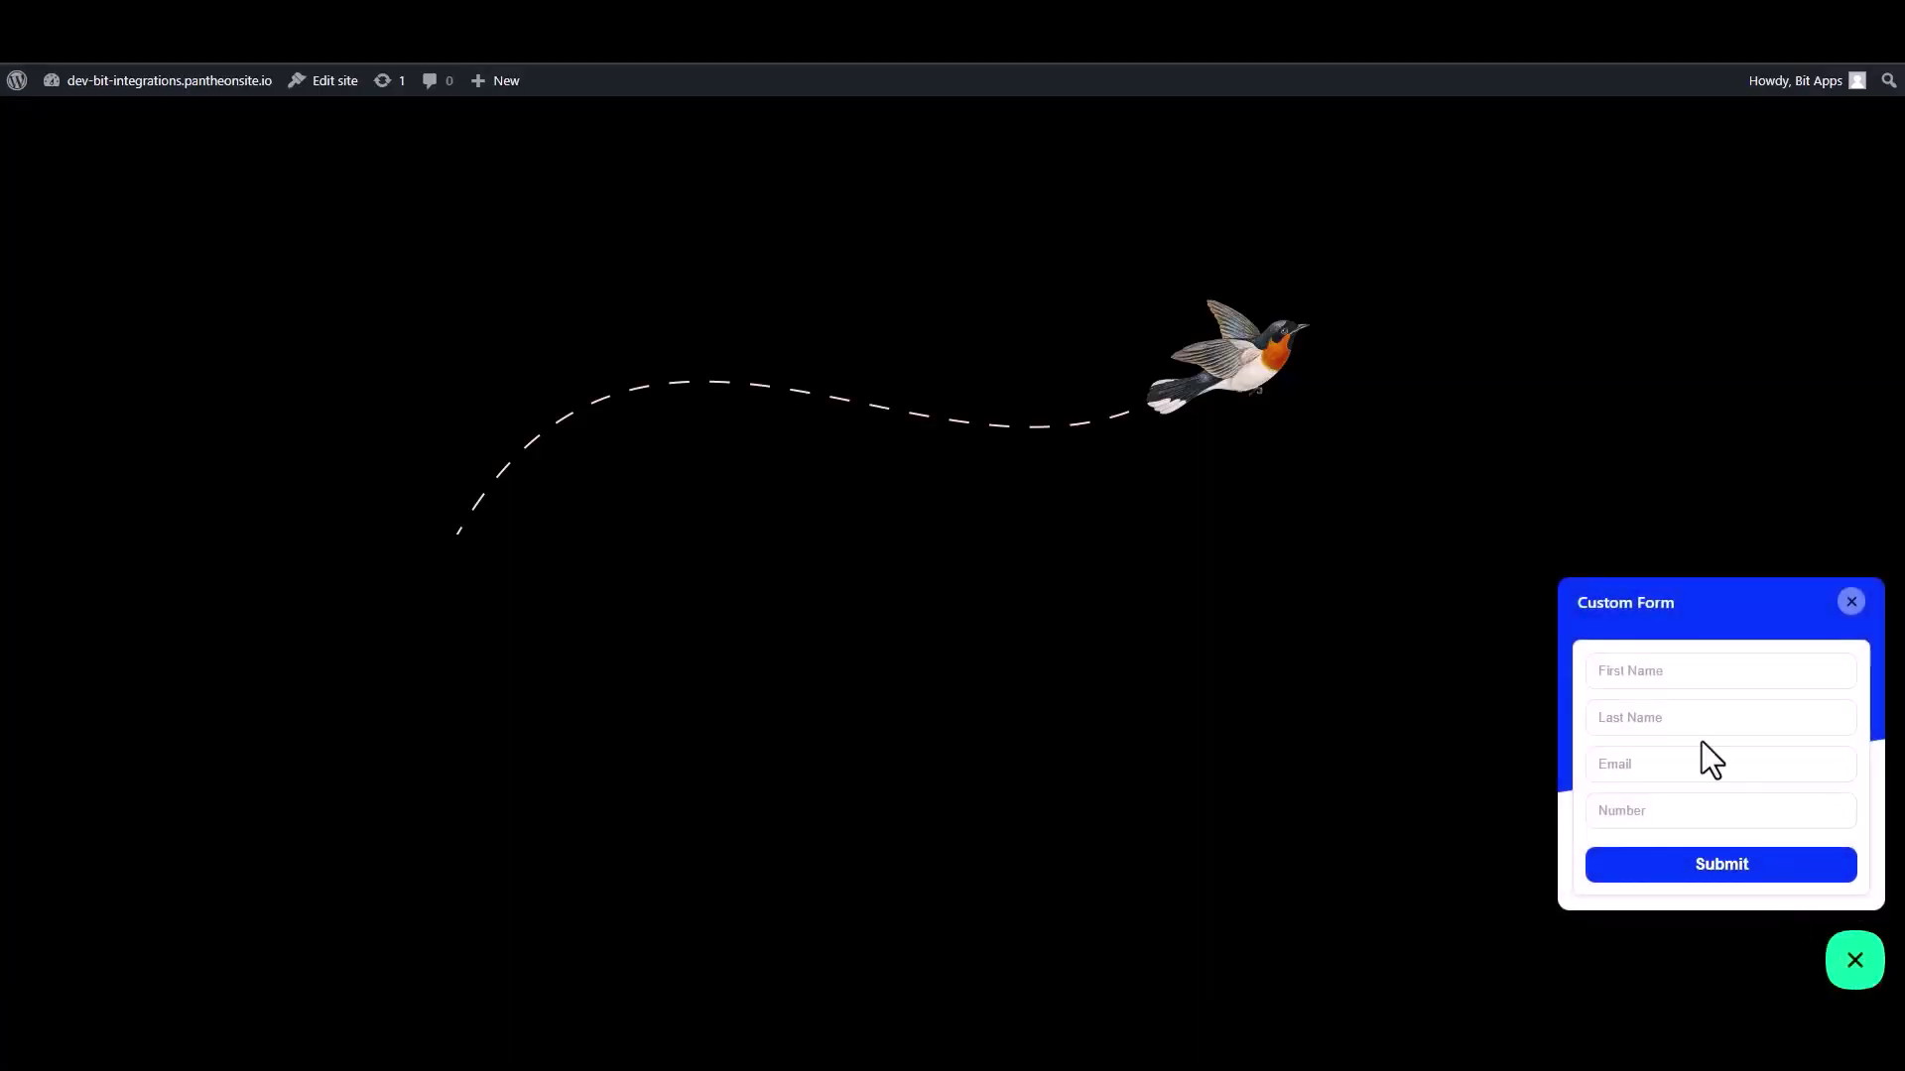
Step: Enter first name 'Bit' and last name 'Integrations' in the Custom Form
left_click(1687, 679)
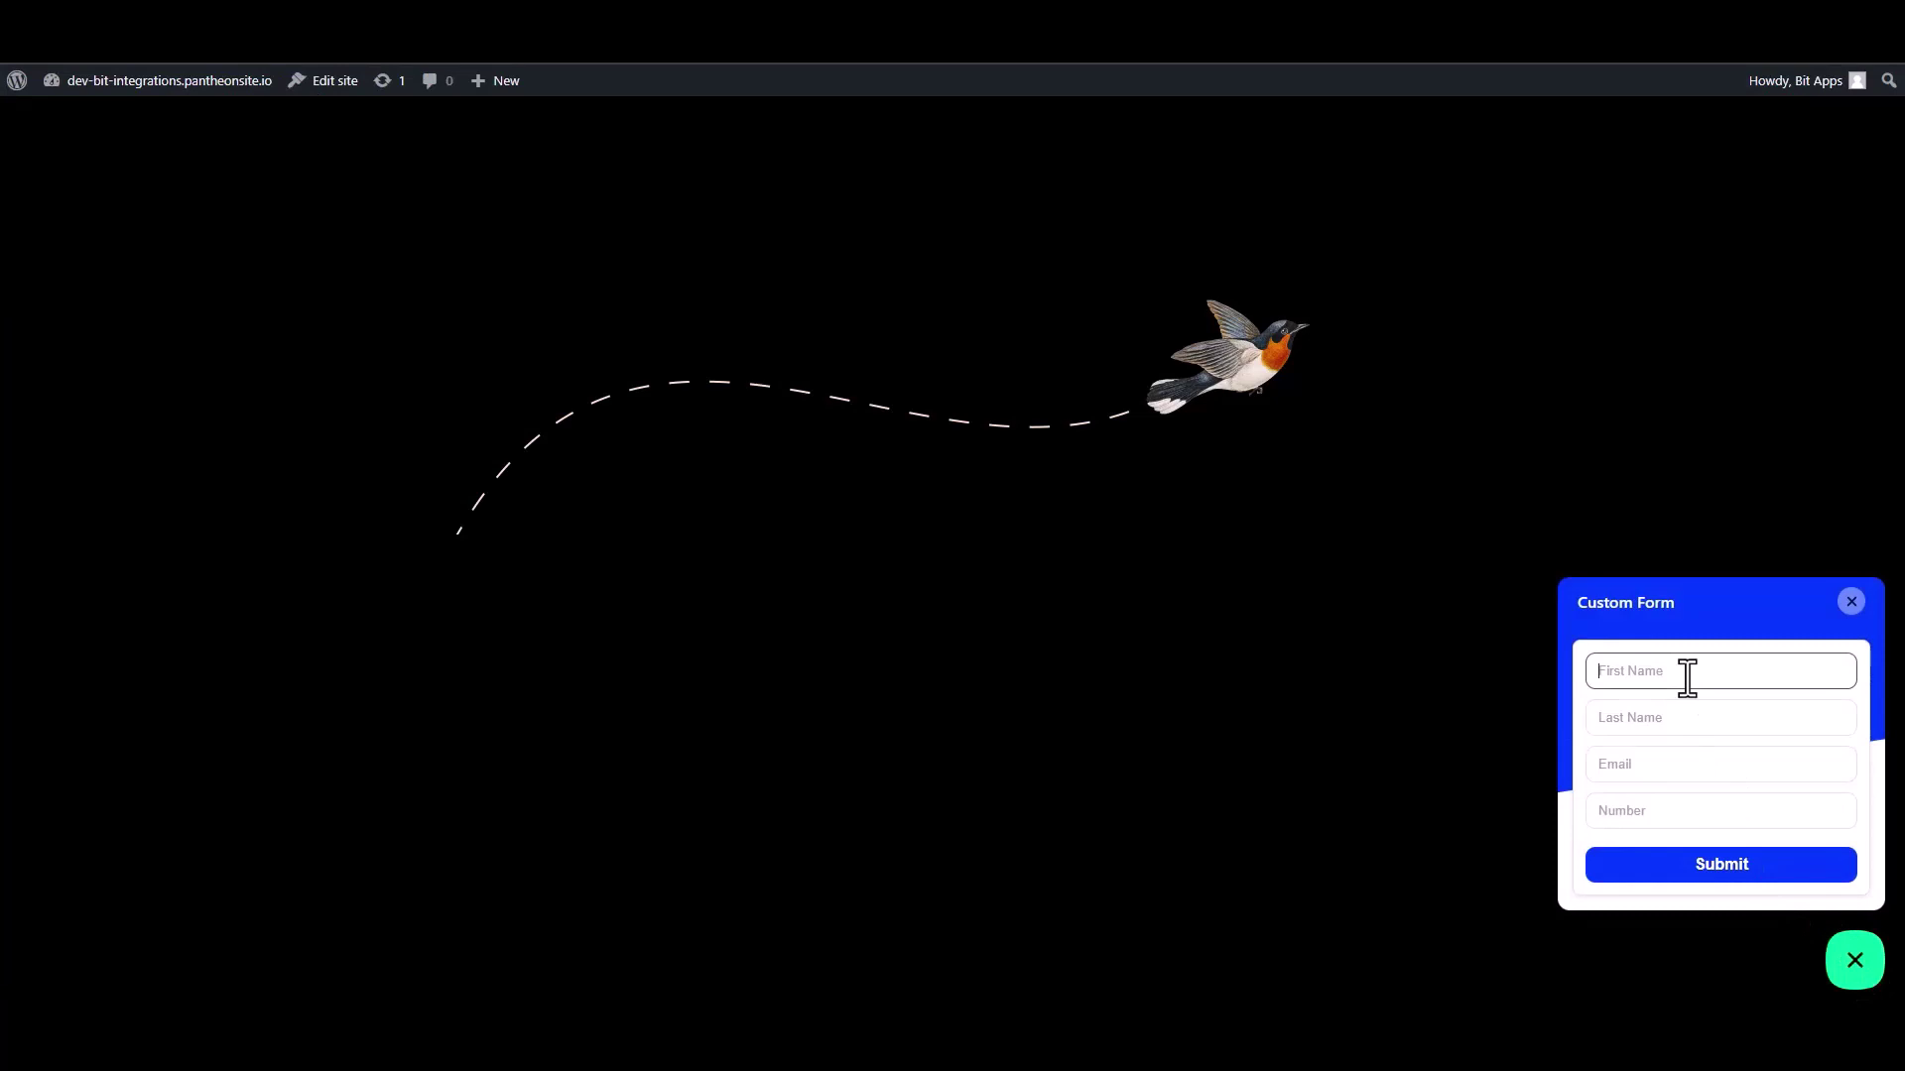
type("Bit")
left_click(1675, 720)
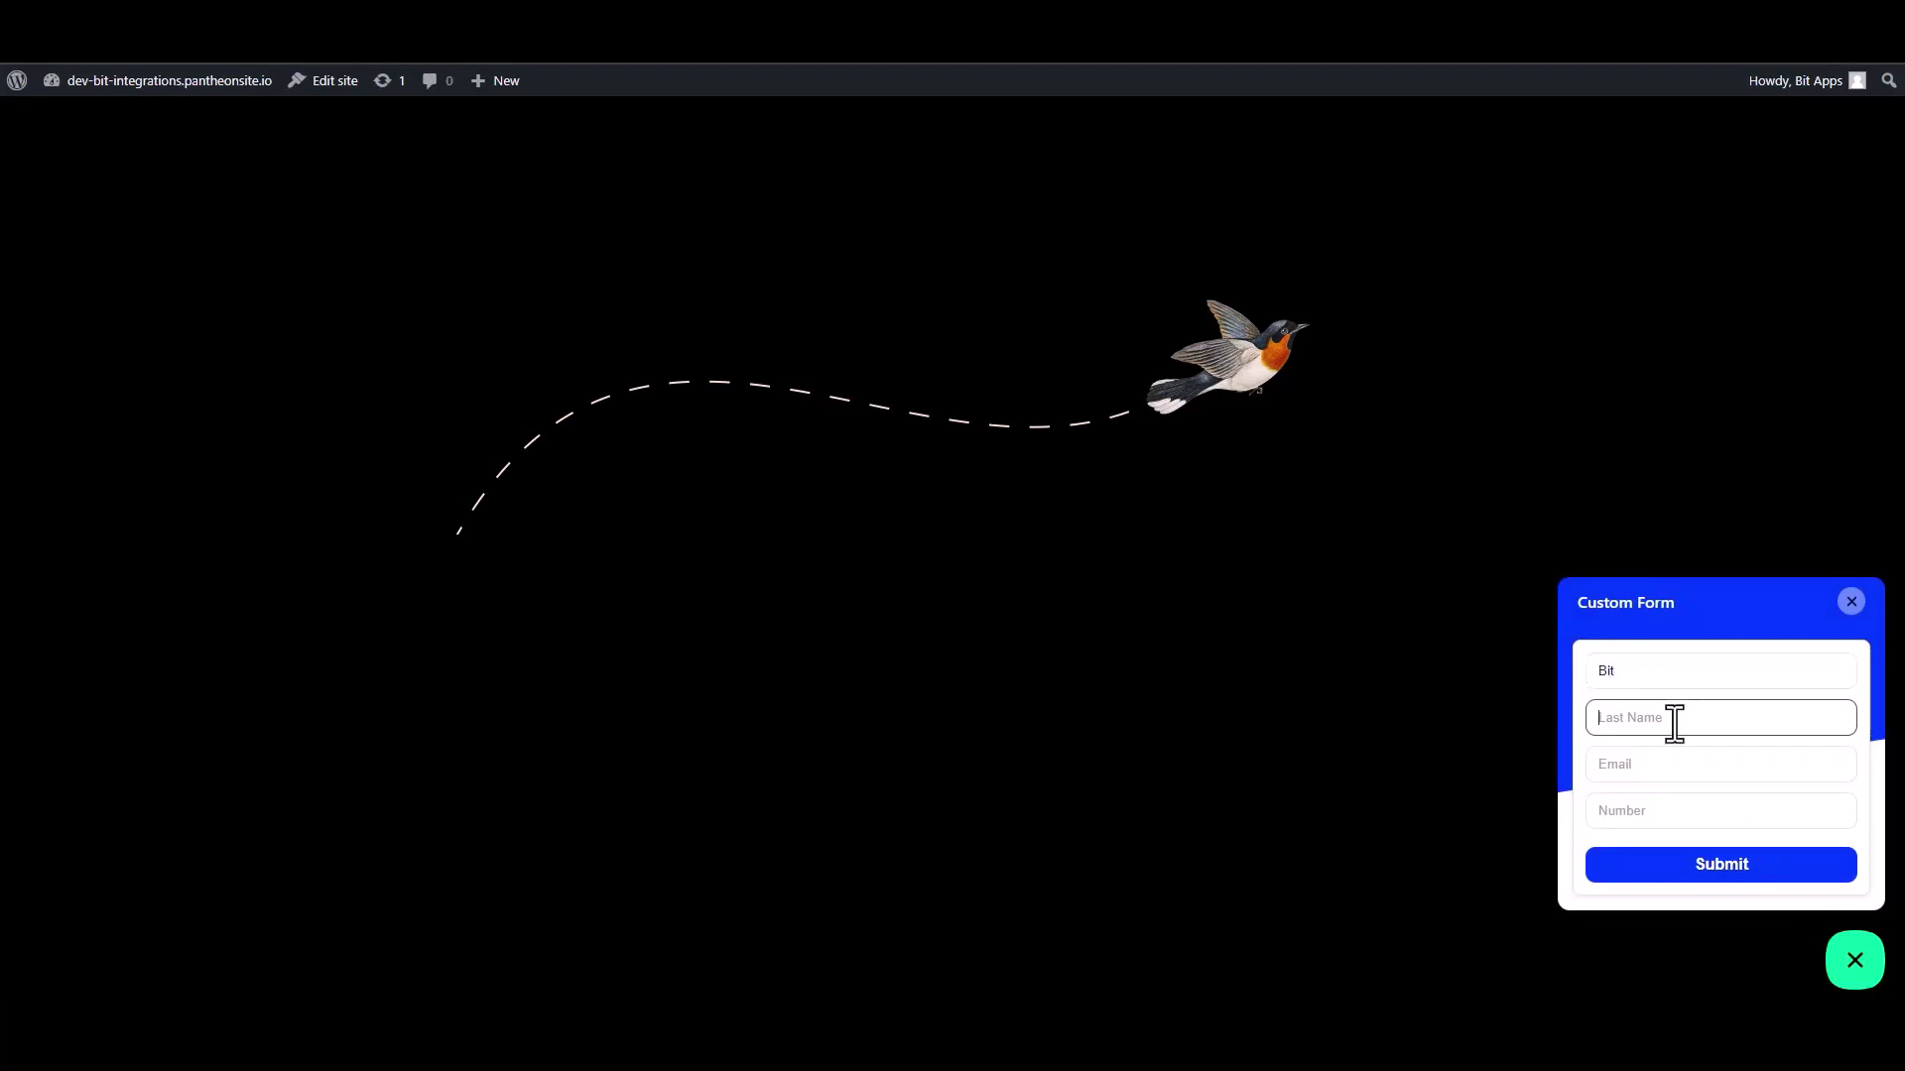
type("Integrationas")
key("BackSpace")
Step: Fill in a test e-mail address and phone number, then submit the form
left_click(1807, 776)
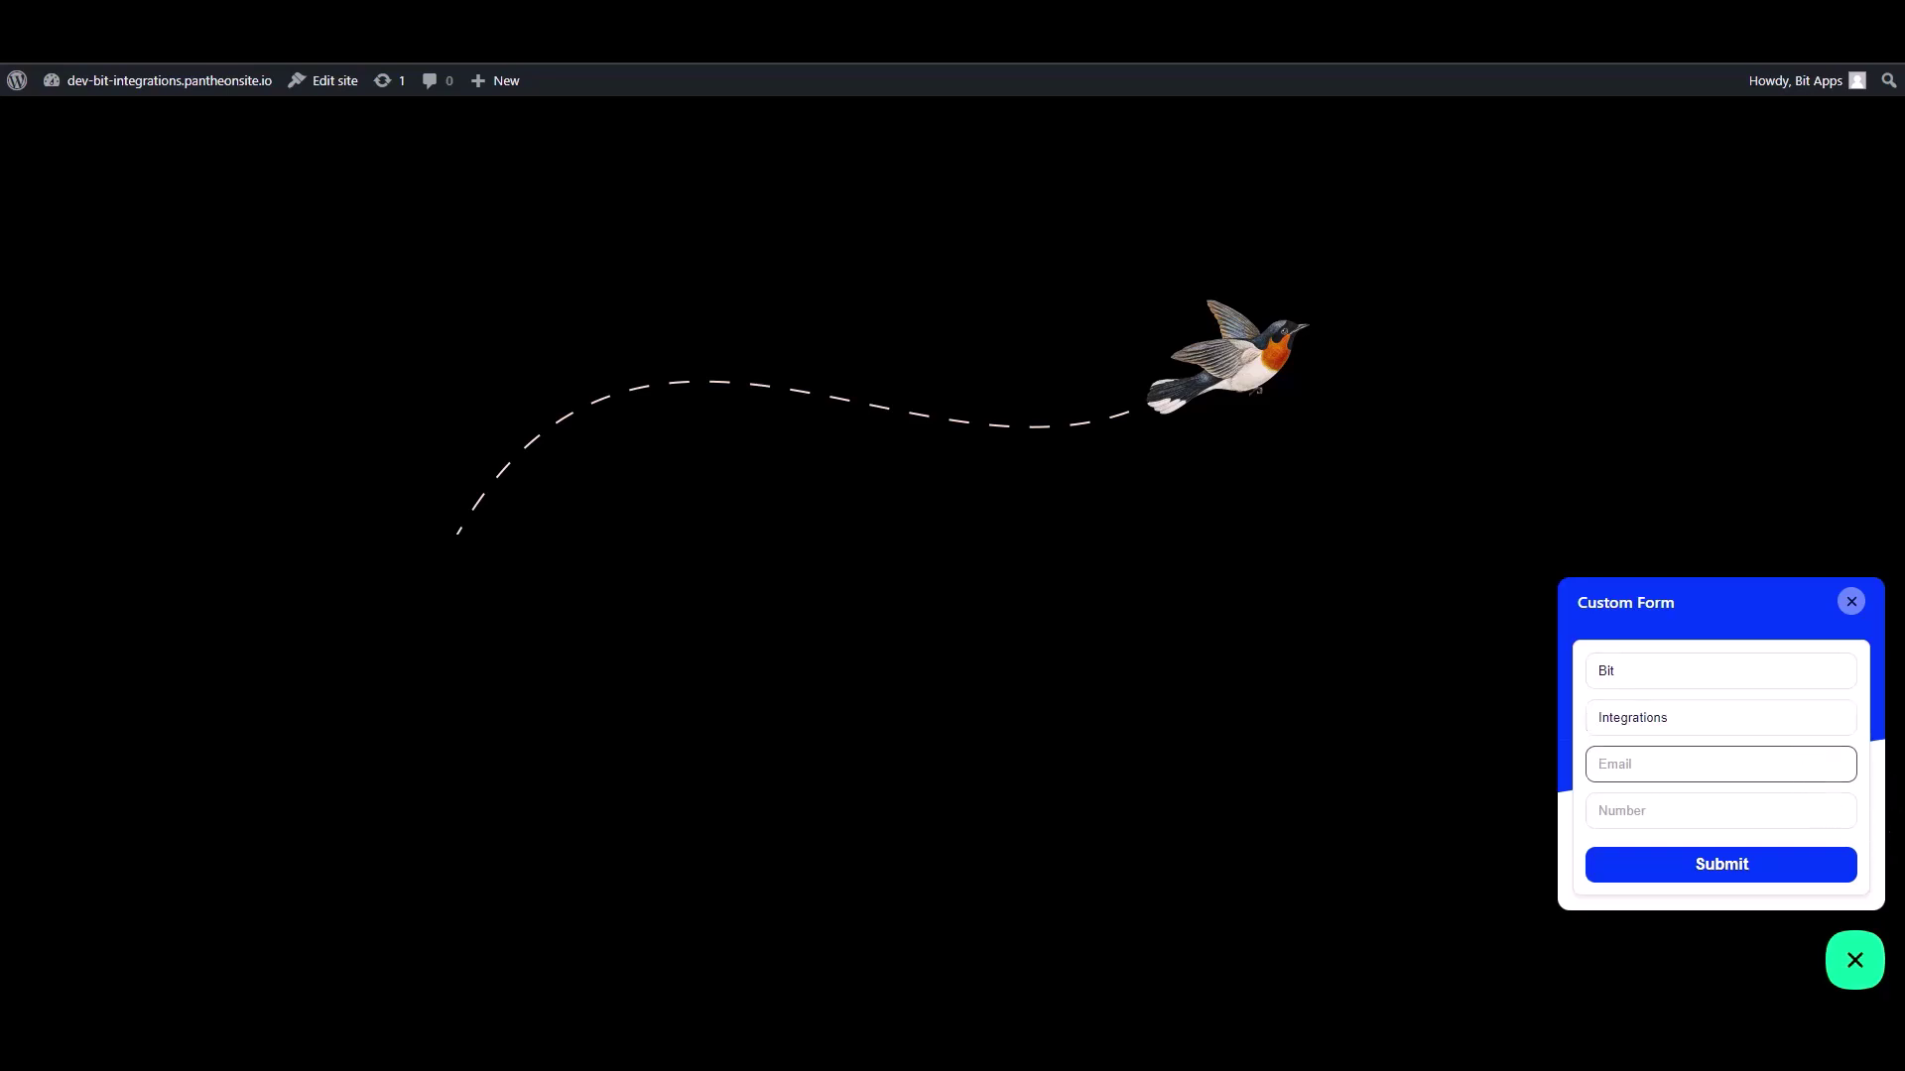
left_click(1846, 820)
type("444555")
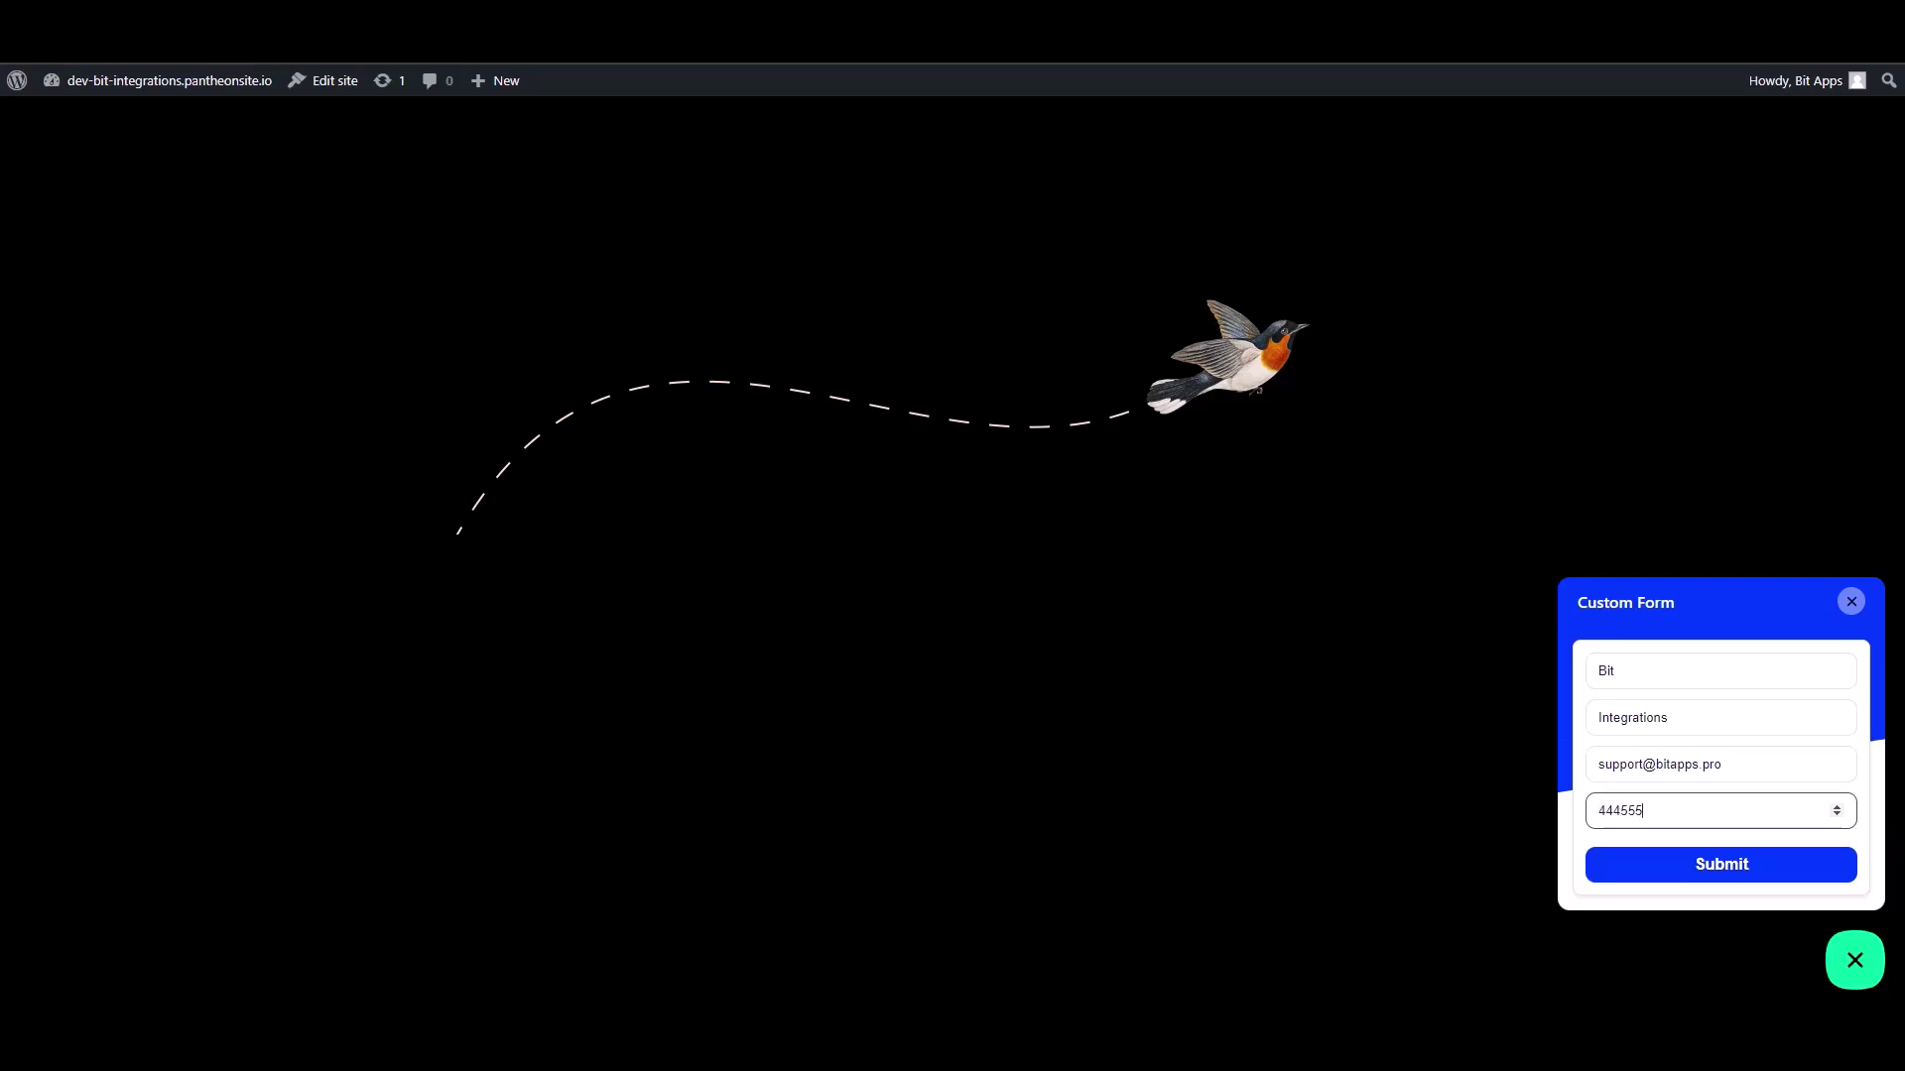
type("666")
left_click(1799, 871)
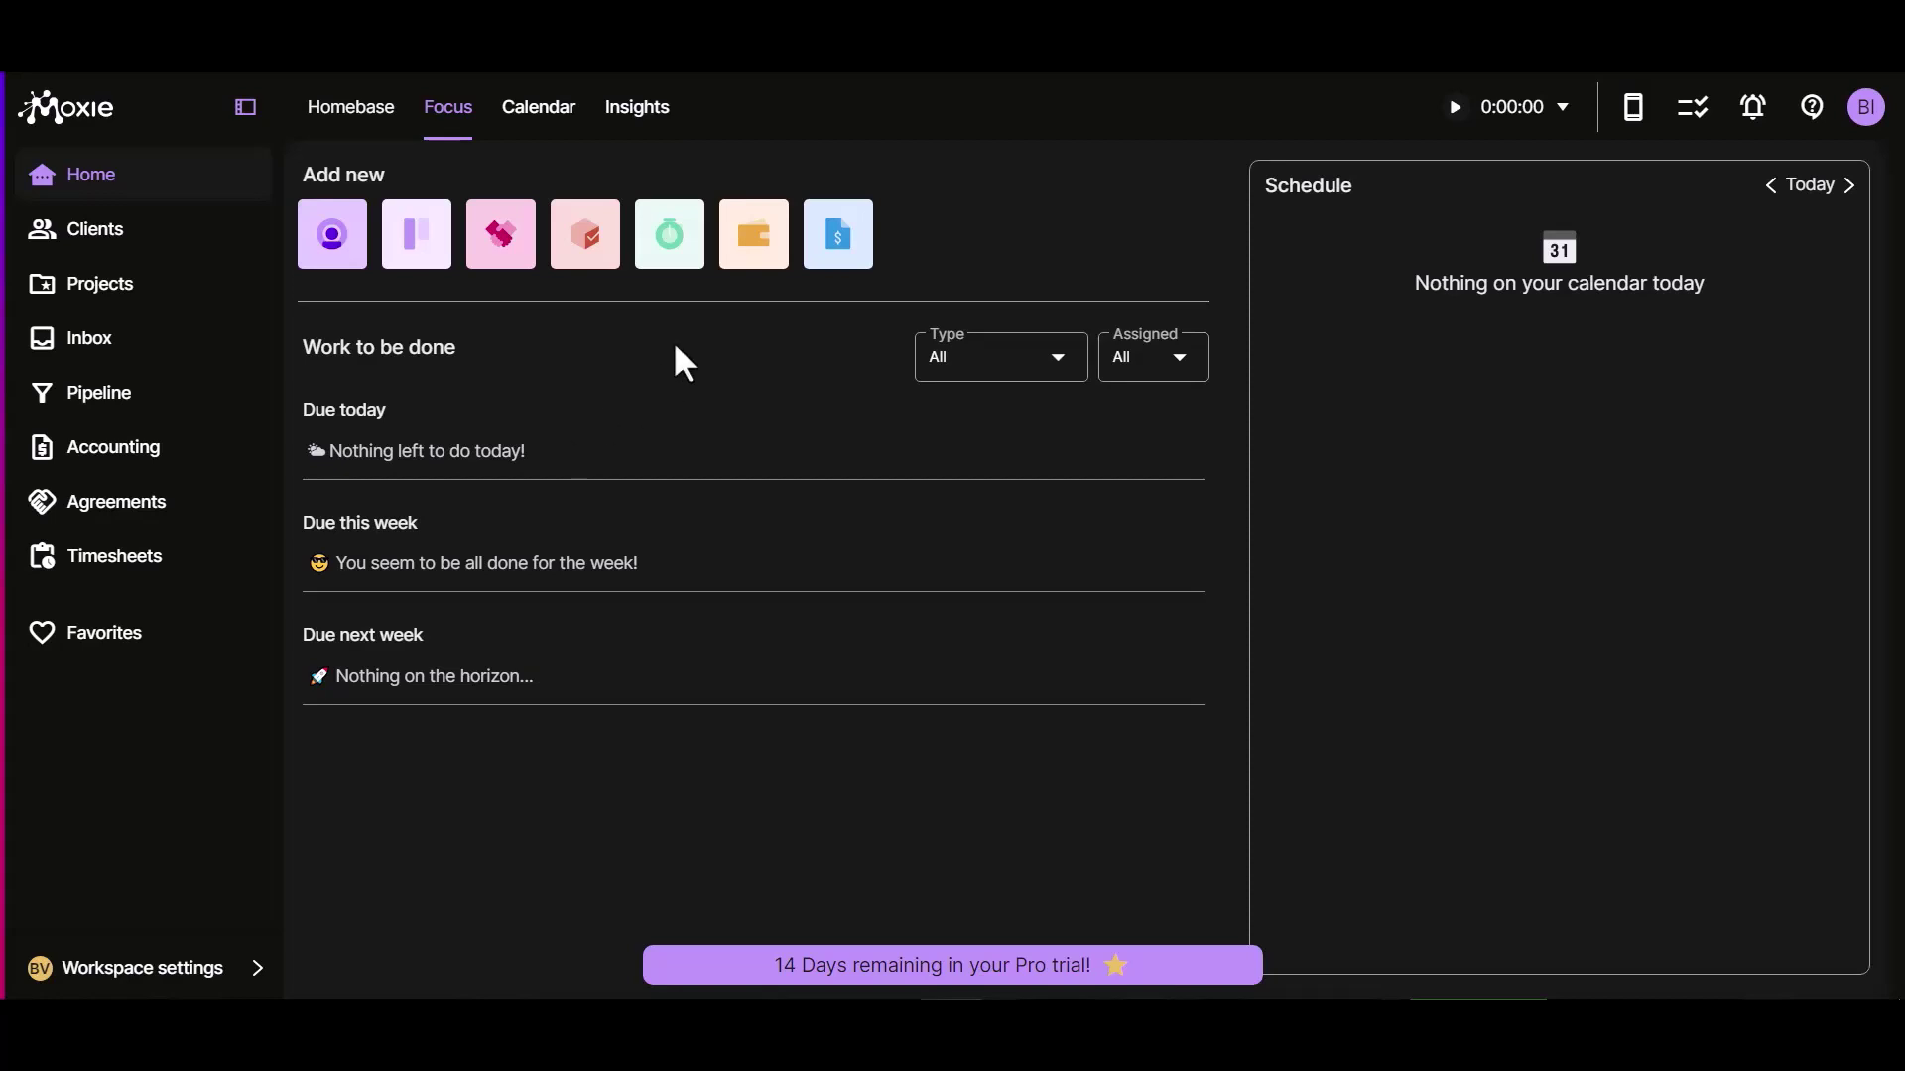
Step: Open the new 'Bit Integrations' contact in Moxie's Contacts list to verify its submitted e-mail and phone
left_click(88, 238)
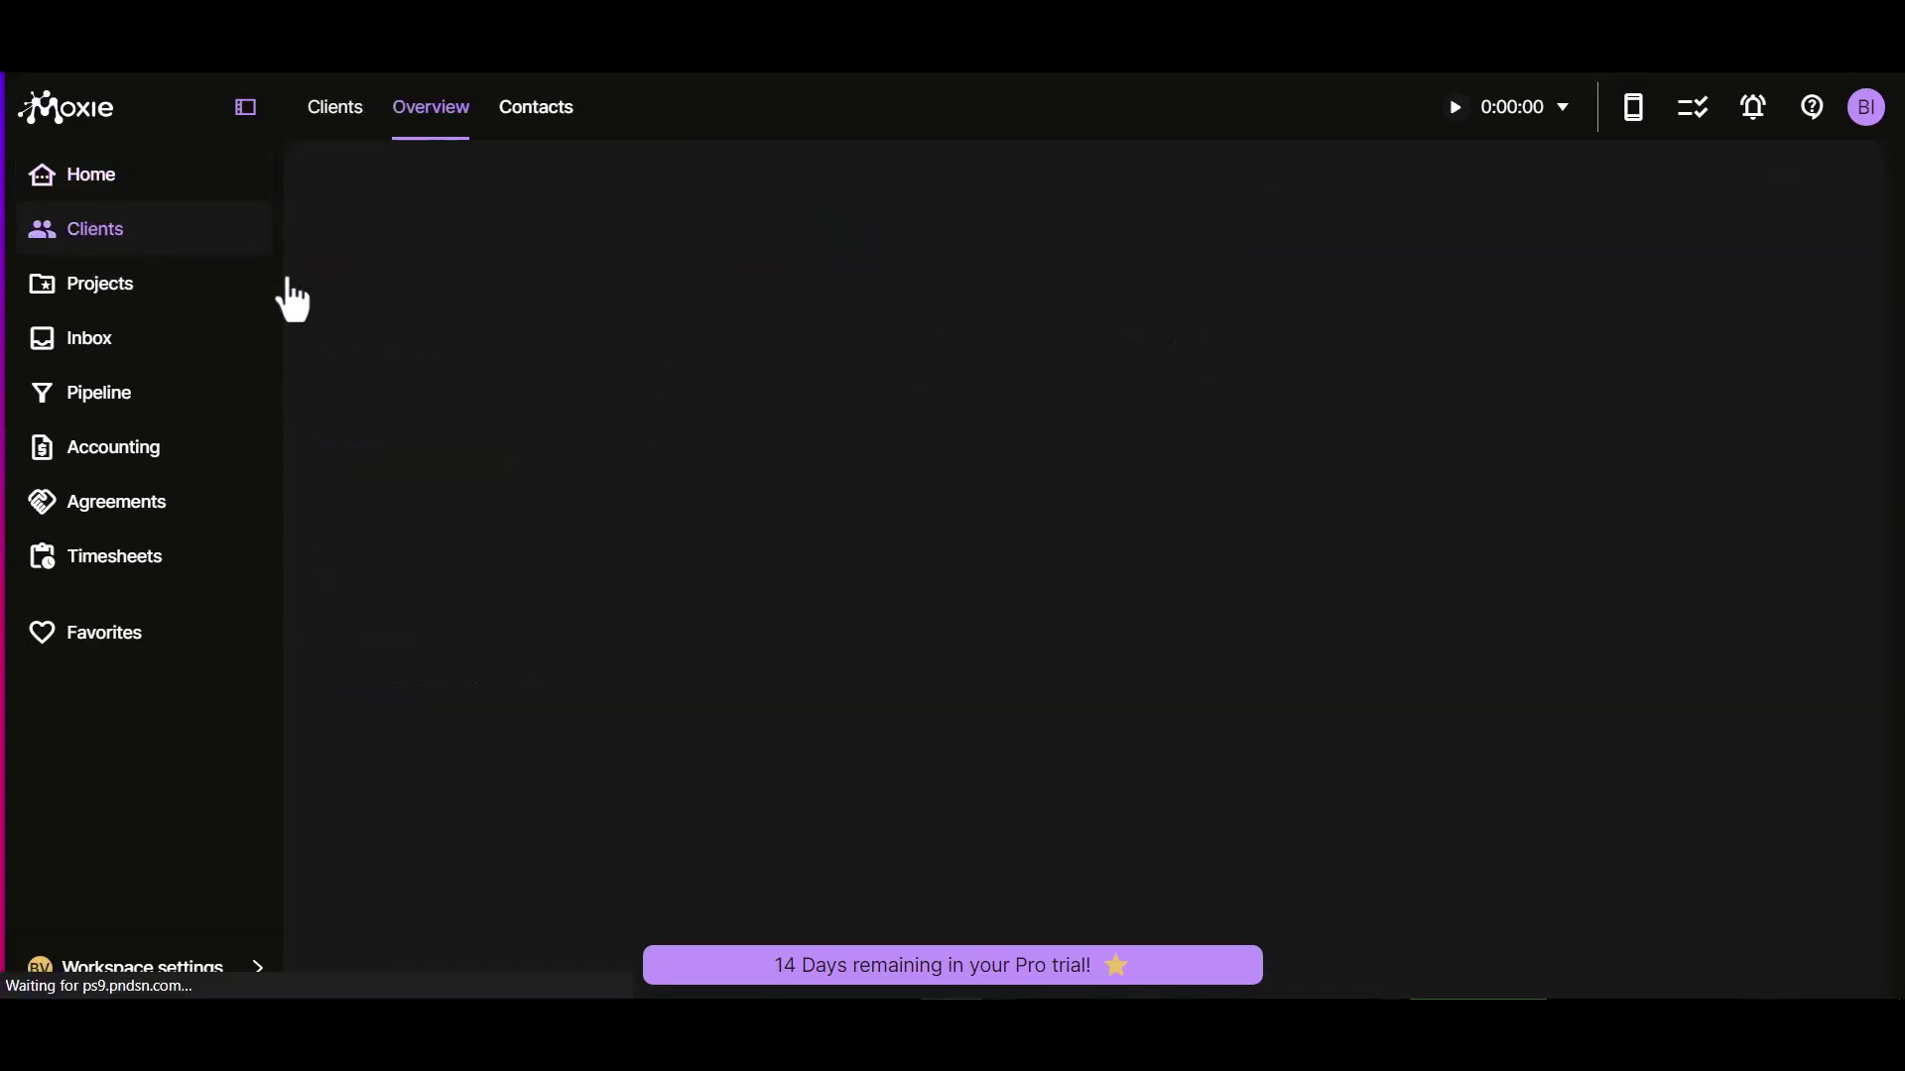
left_click(537, 111)
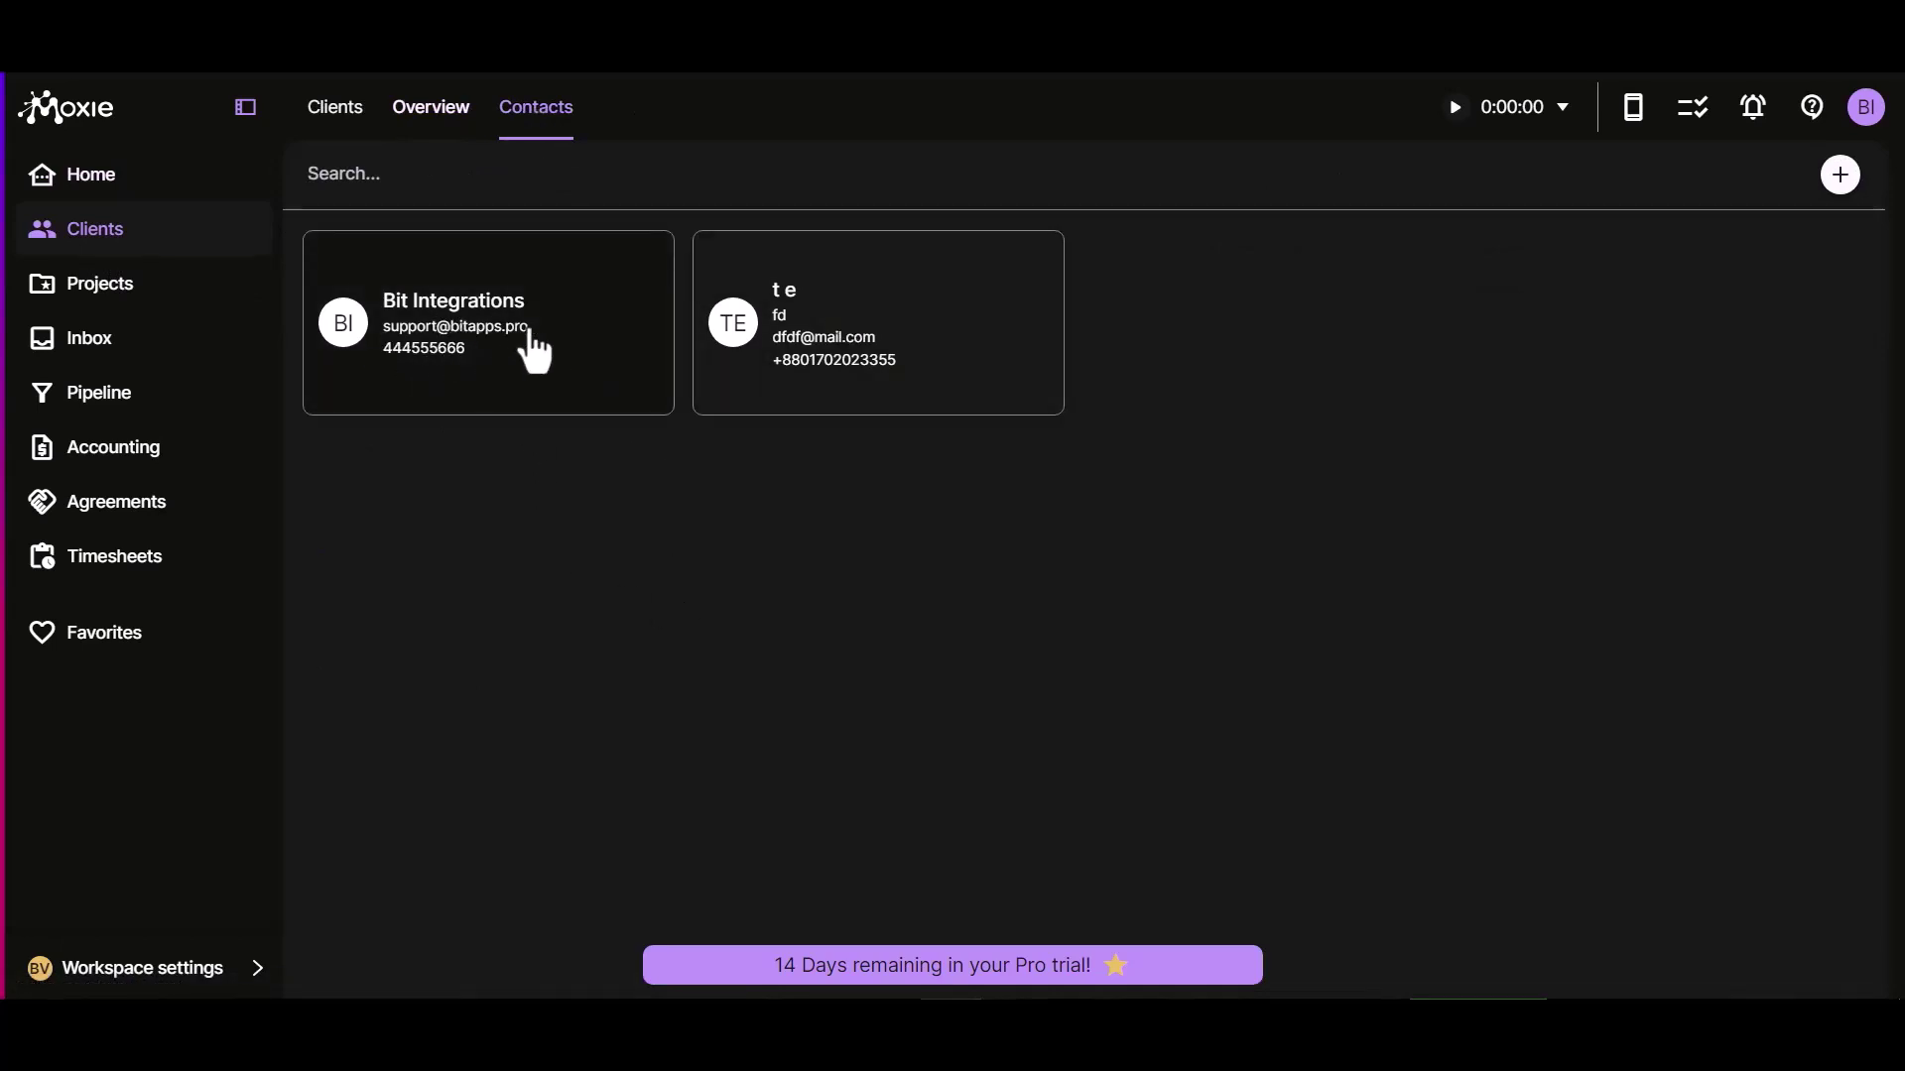
left_click(531, 348)
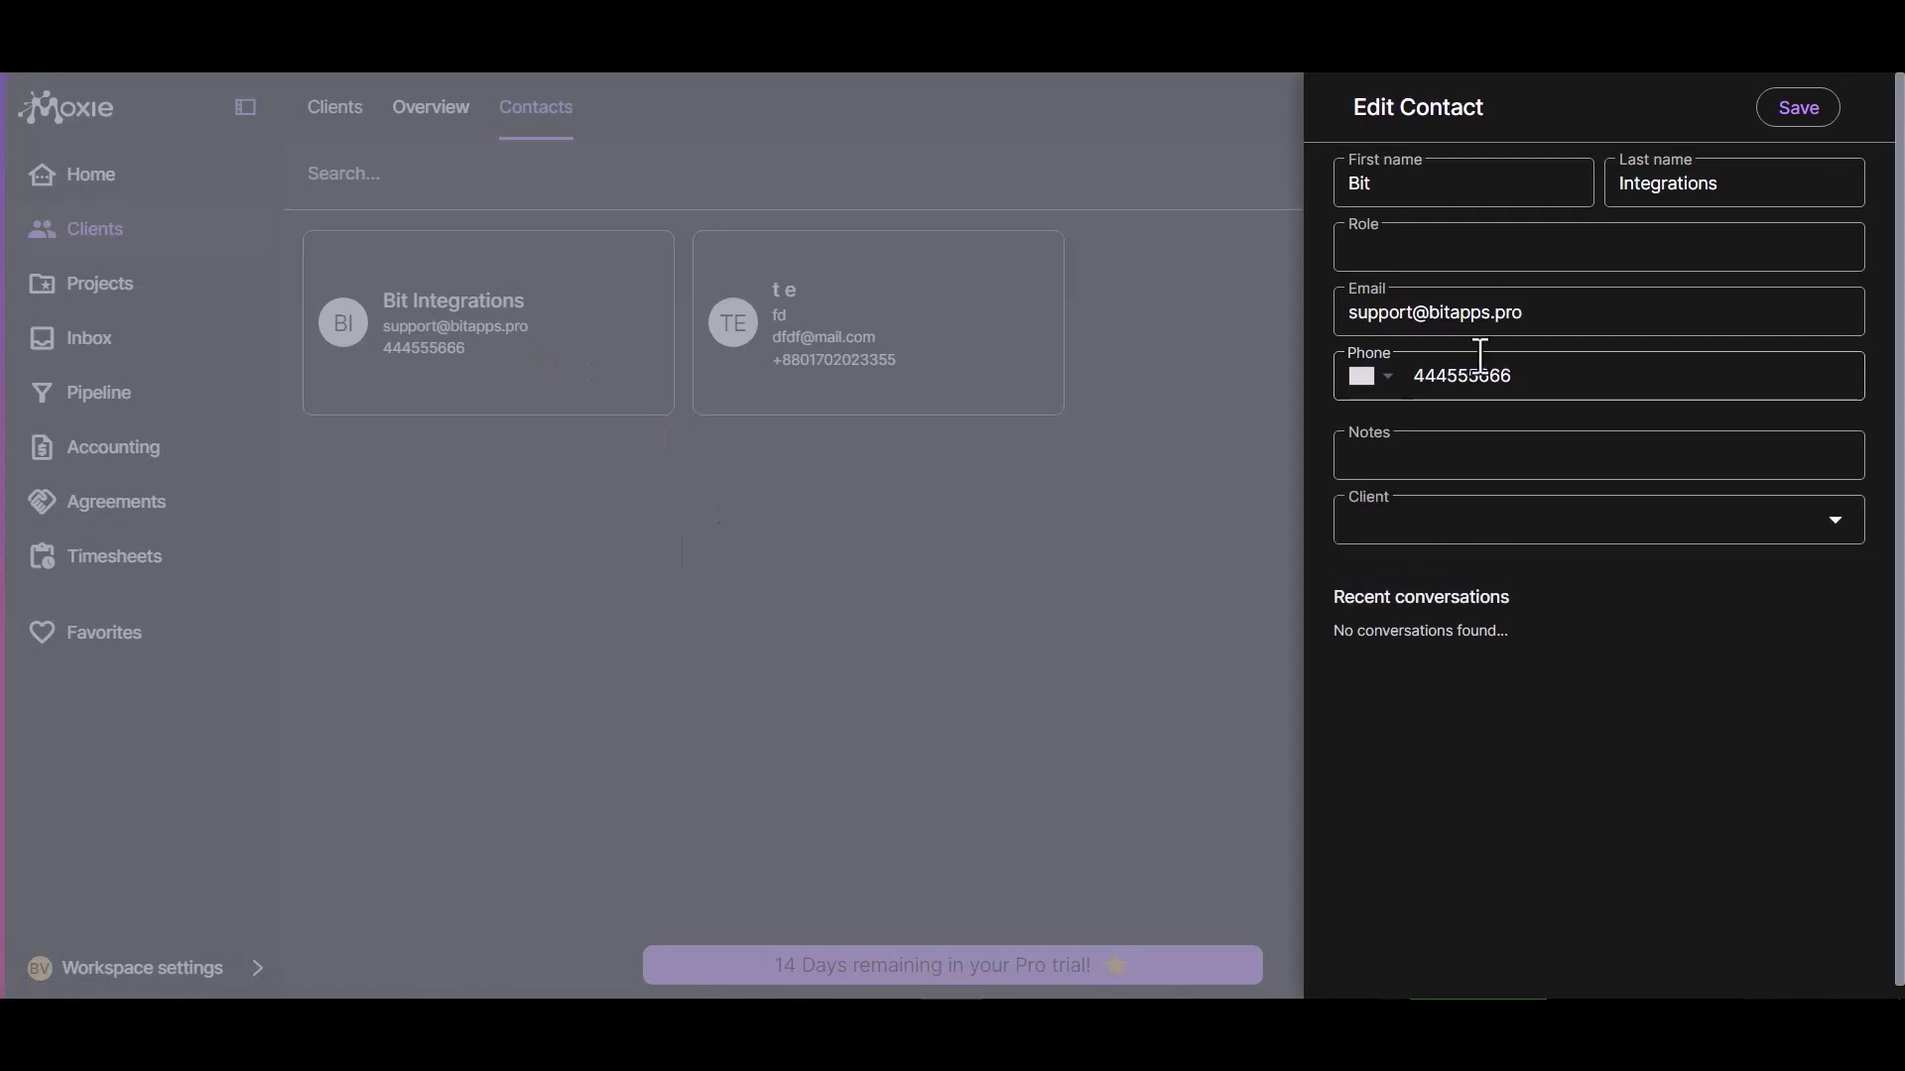